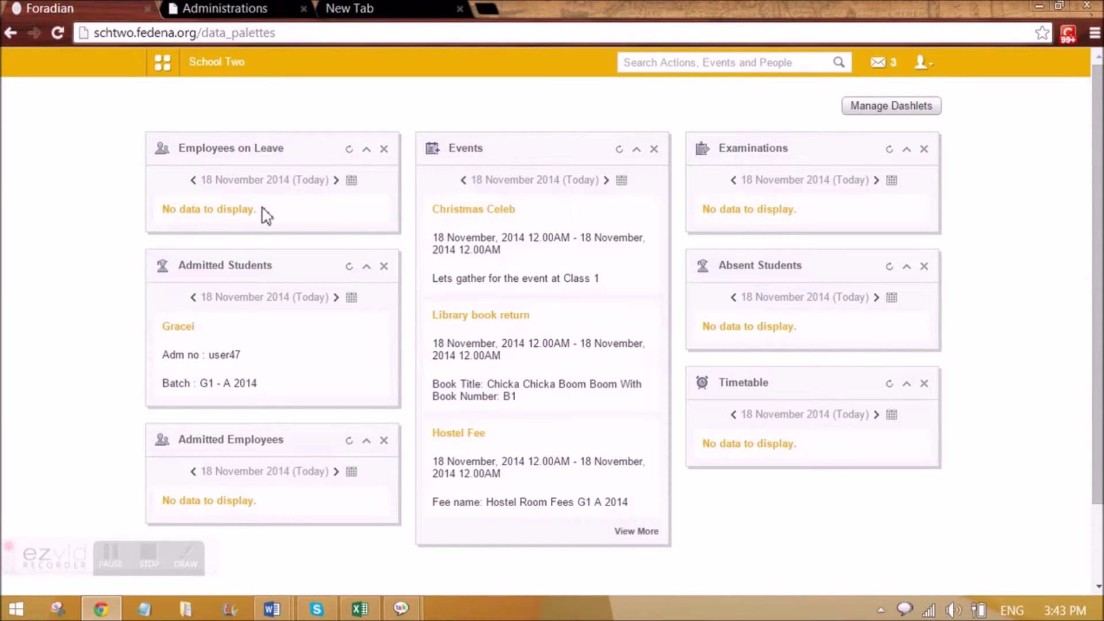
Step: Open Manage Course via Administration > Settings > Manage Course/Batch, listing Grade 1–6 and Kindergarten 1–2
left_click(163, 65)
left_click(536, 110)
mouse_move(414, 209)
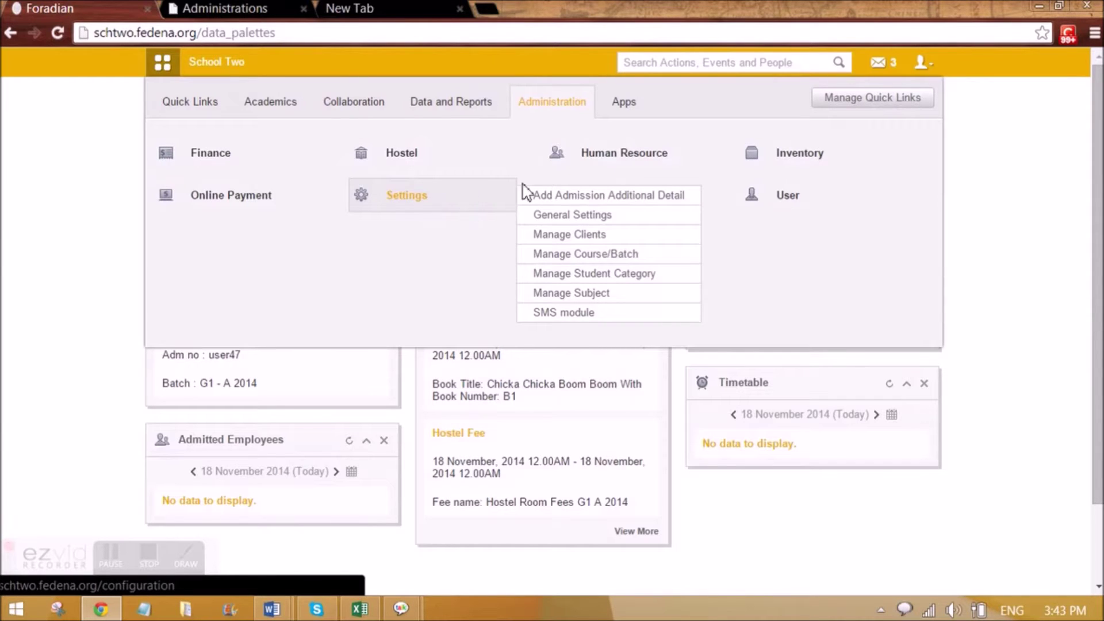
left_click(546, 253)
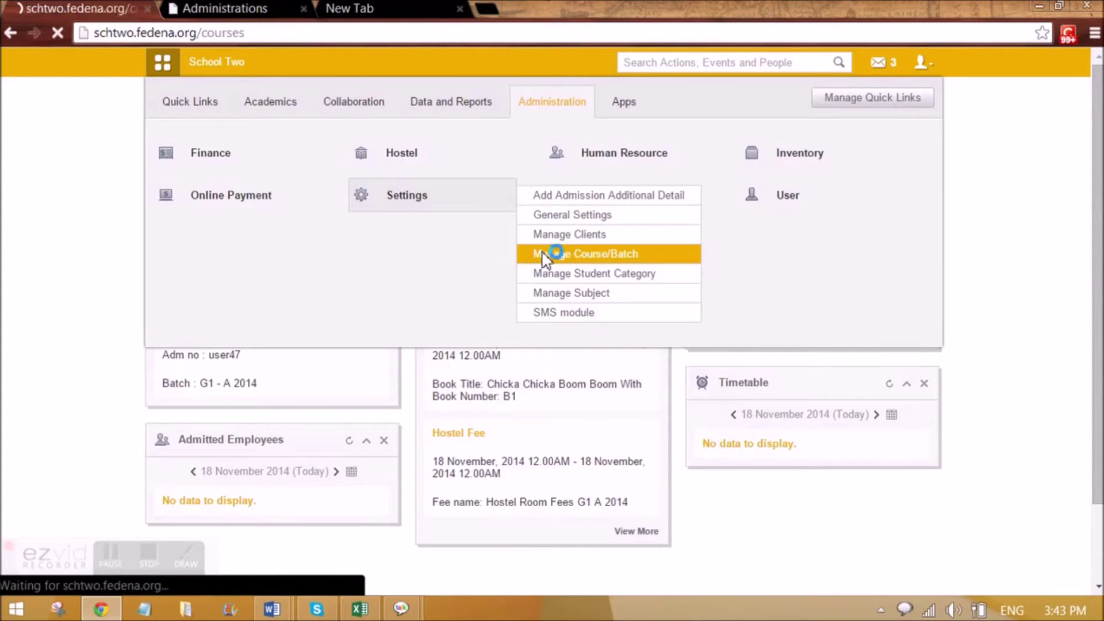
left_click(343, 216)
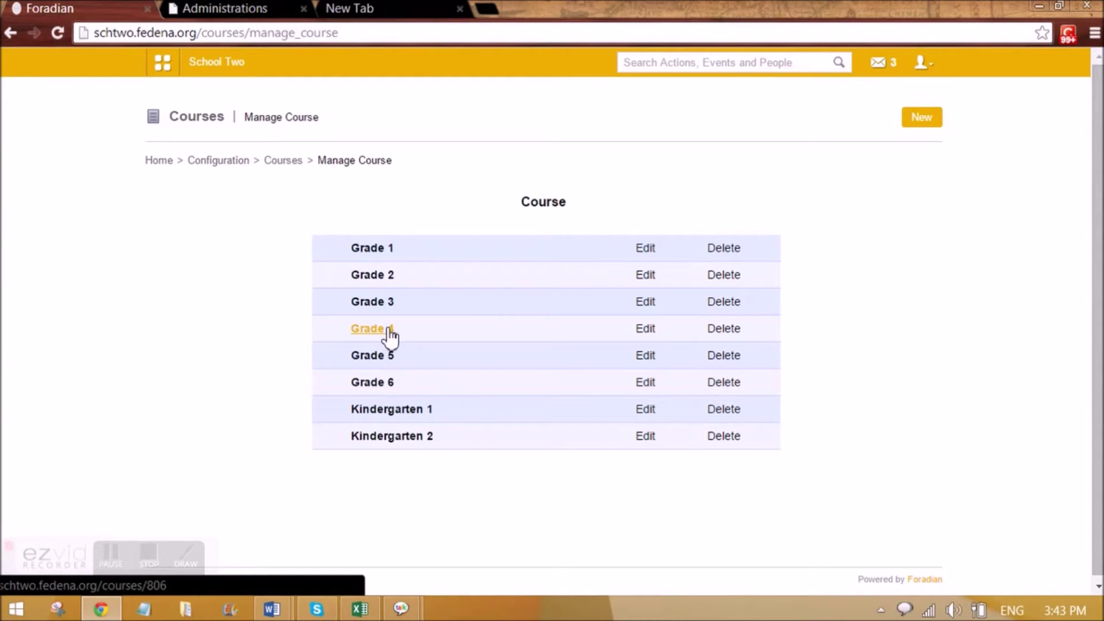
Step: Open Grade 4's Assign subject amount page showing Mat 100.0, Spa 150.0 and San 200.0
left_click(389, 333)
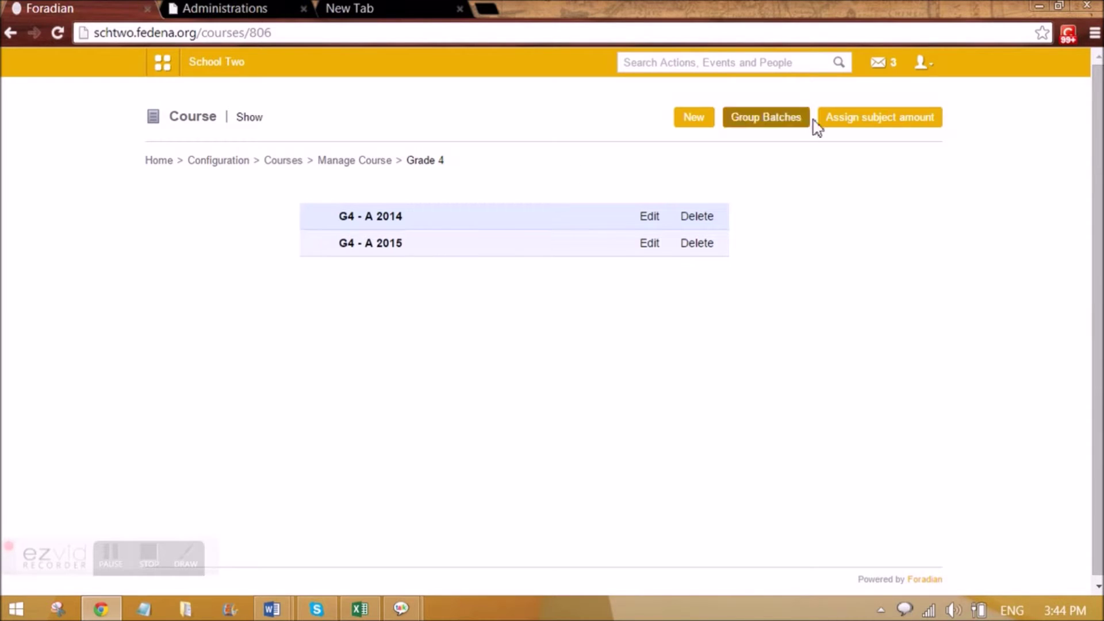
left_click(863, 118)
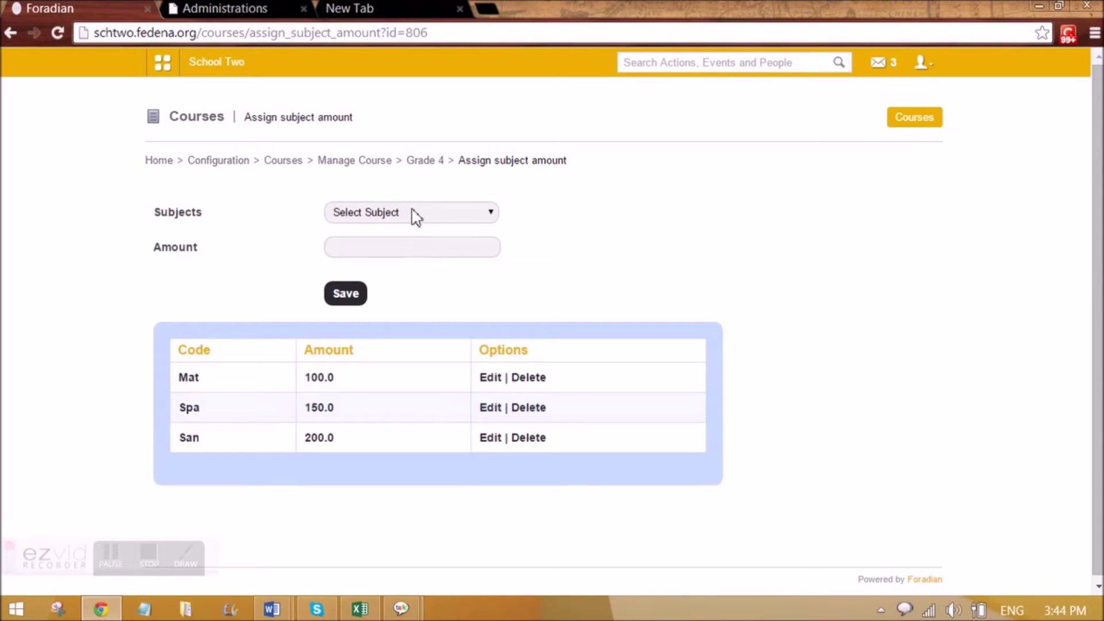
left_click(413, 217)
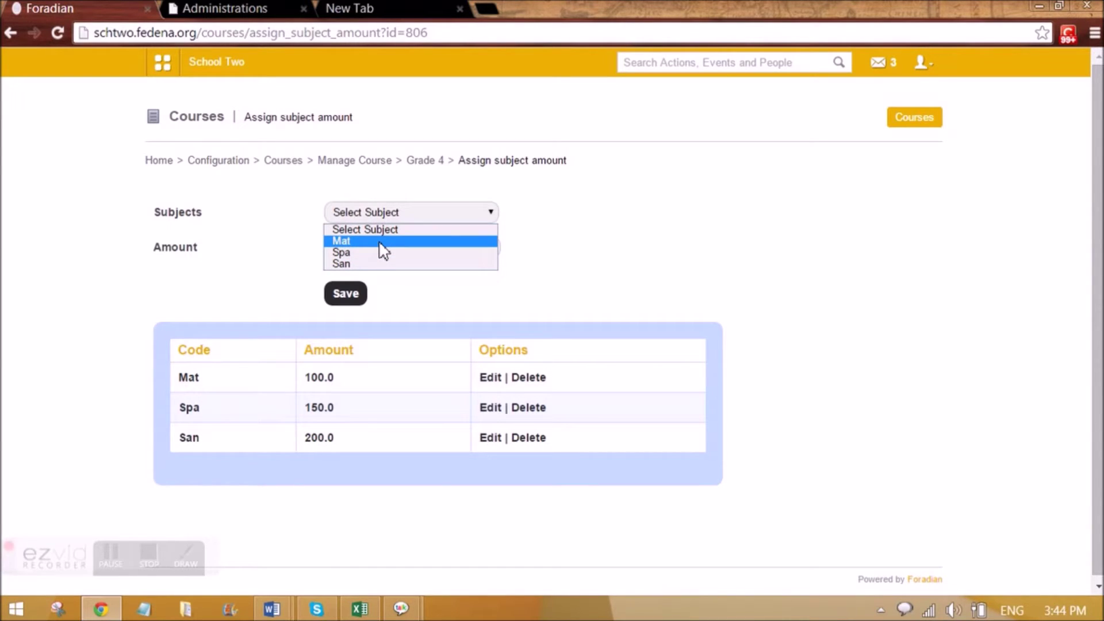
left_click(343, 384)
double_click(324, 378)
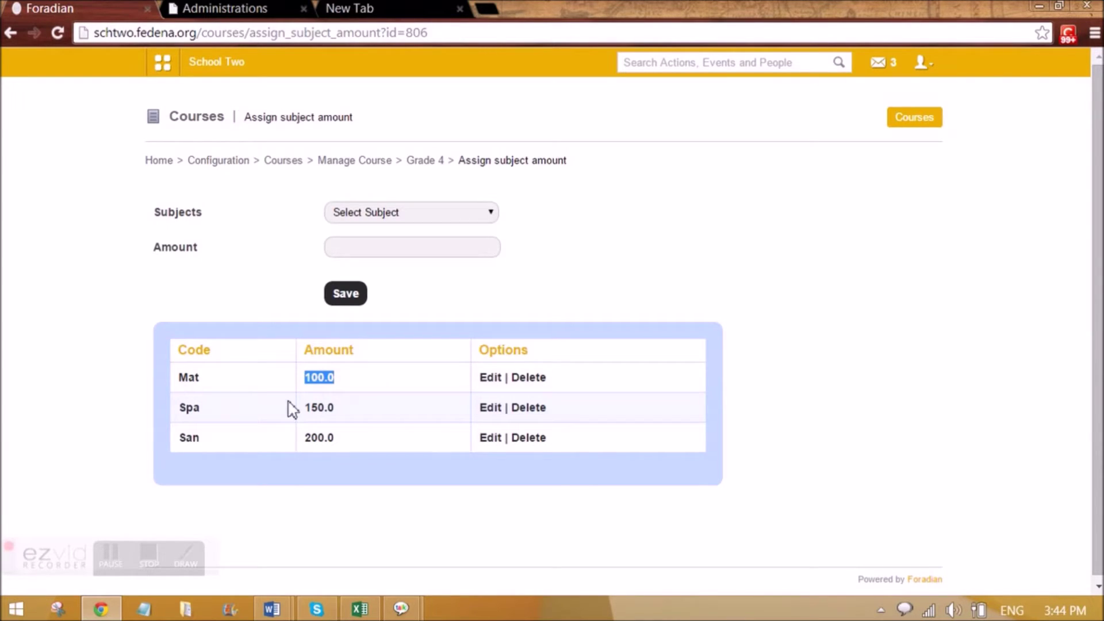
double_click(189, 409)
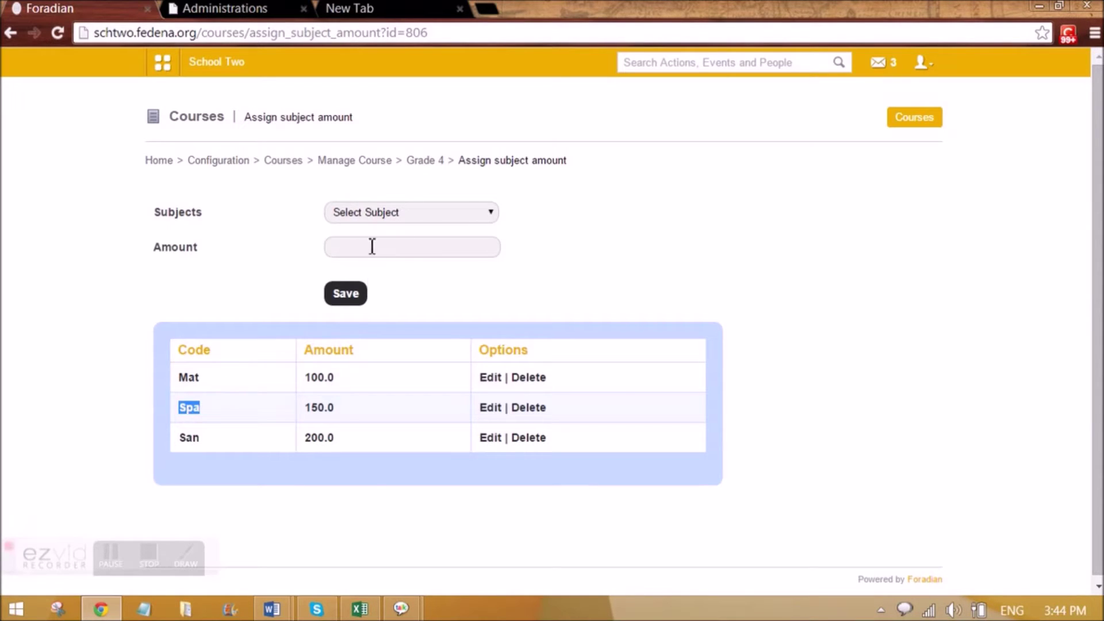
left_click(345, 214)
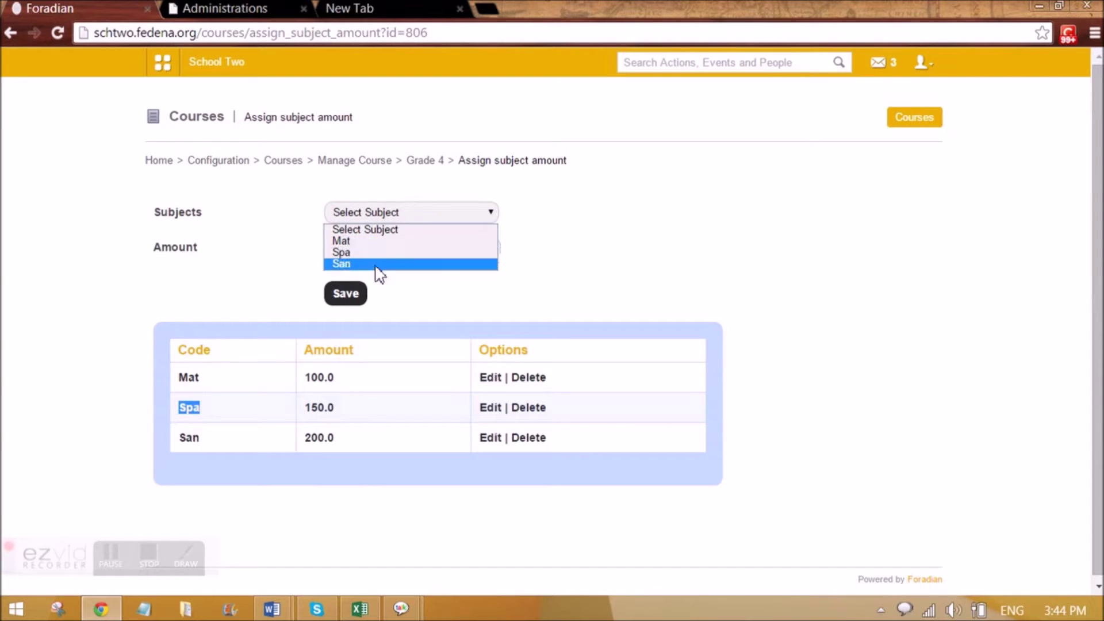
left_click(598, 181)
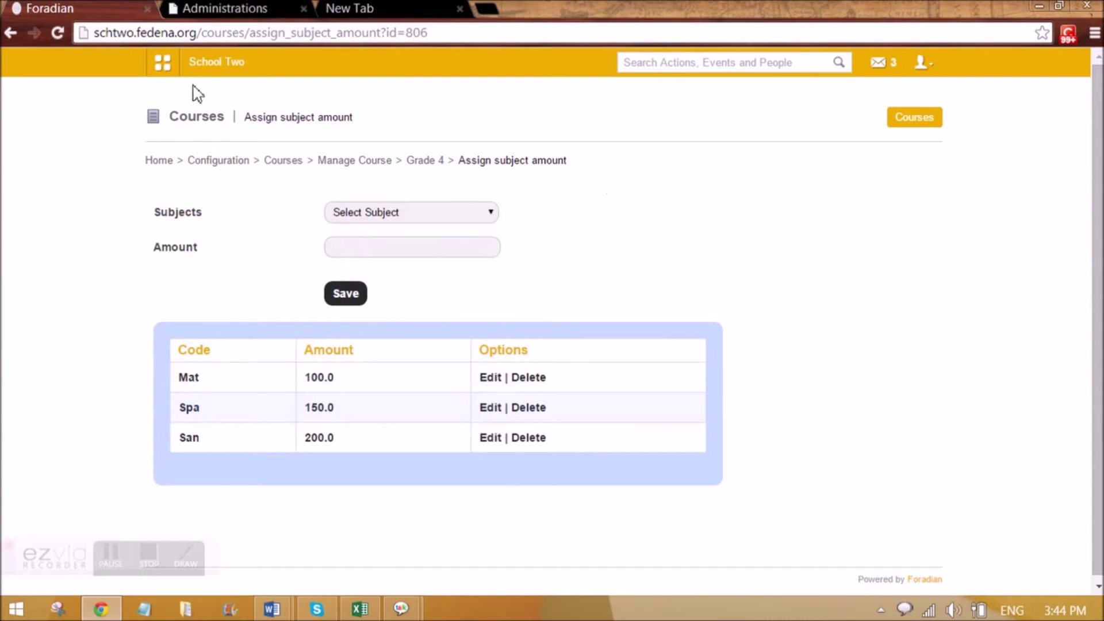
Step: Open Academics > Applicant Registration > Manage Courses, listing Grade 1, Grade 2 and Grade 4
left_click(163, 64)
left_click(285, 110)
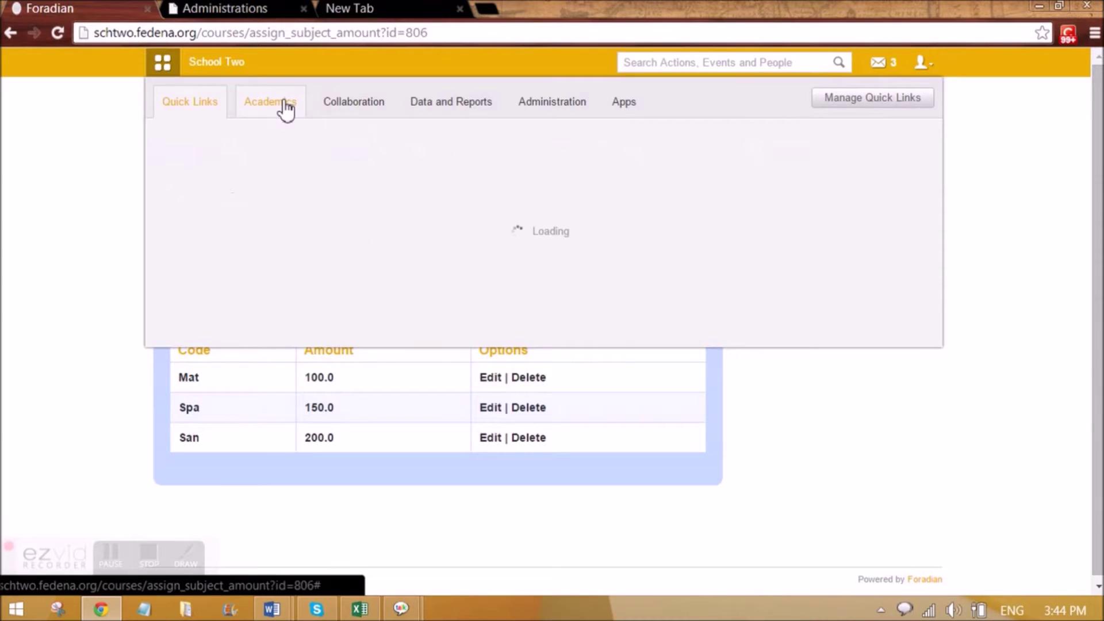
left_click(264, 156)
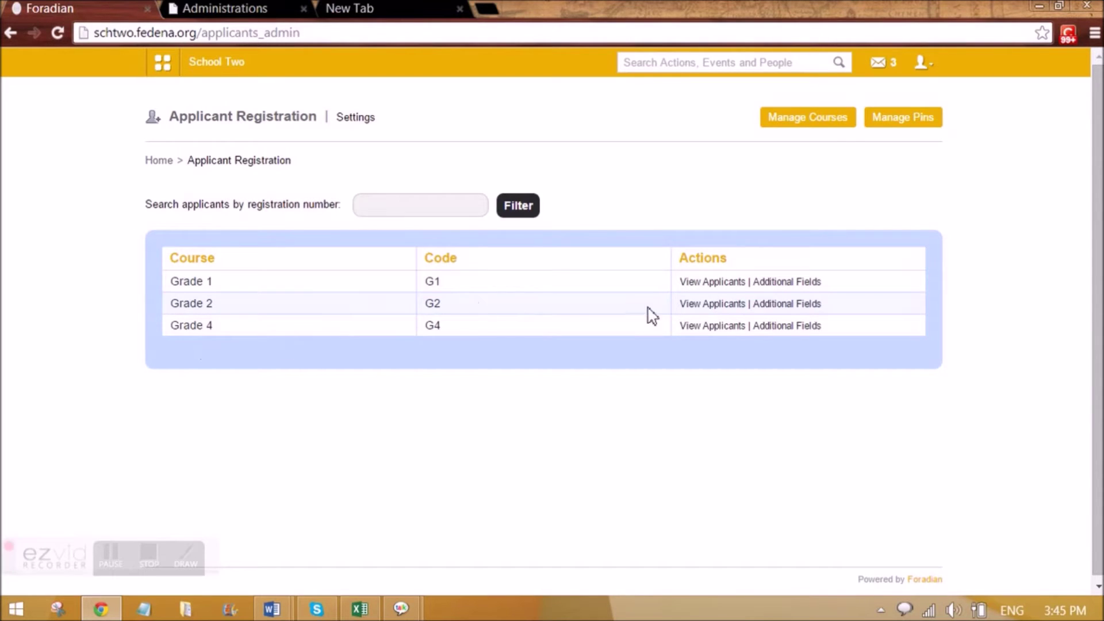
left_click(825, 121)
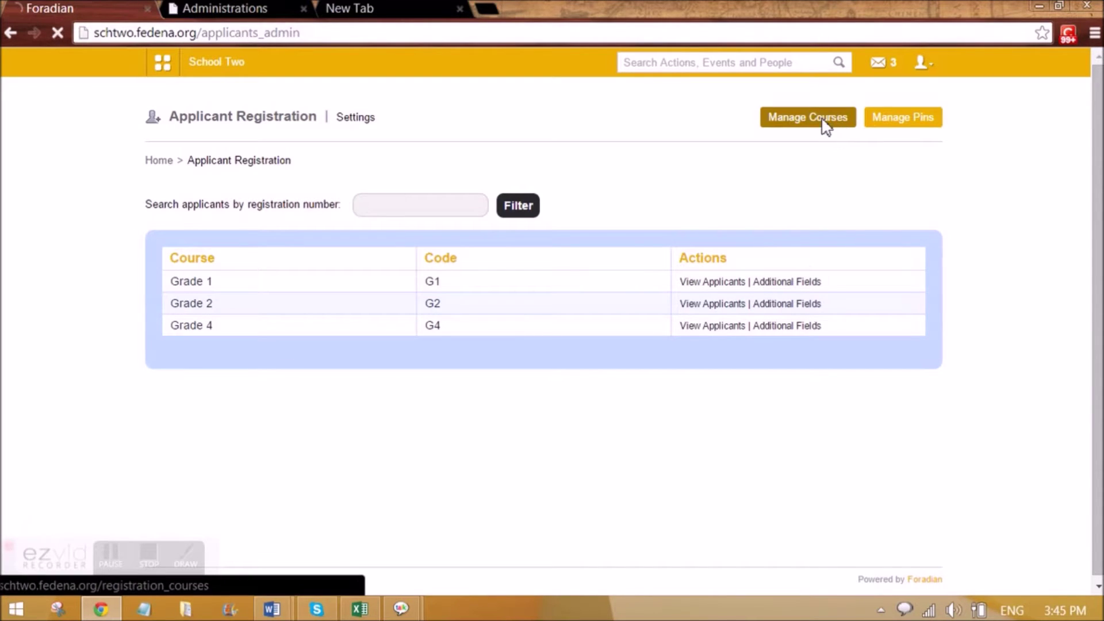
Step: Add a registration course for Grade 3 with a minimum score of 70
left_click(888, 122)
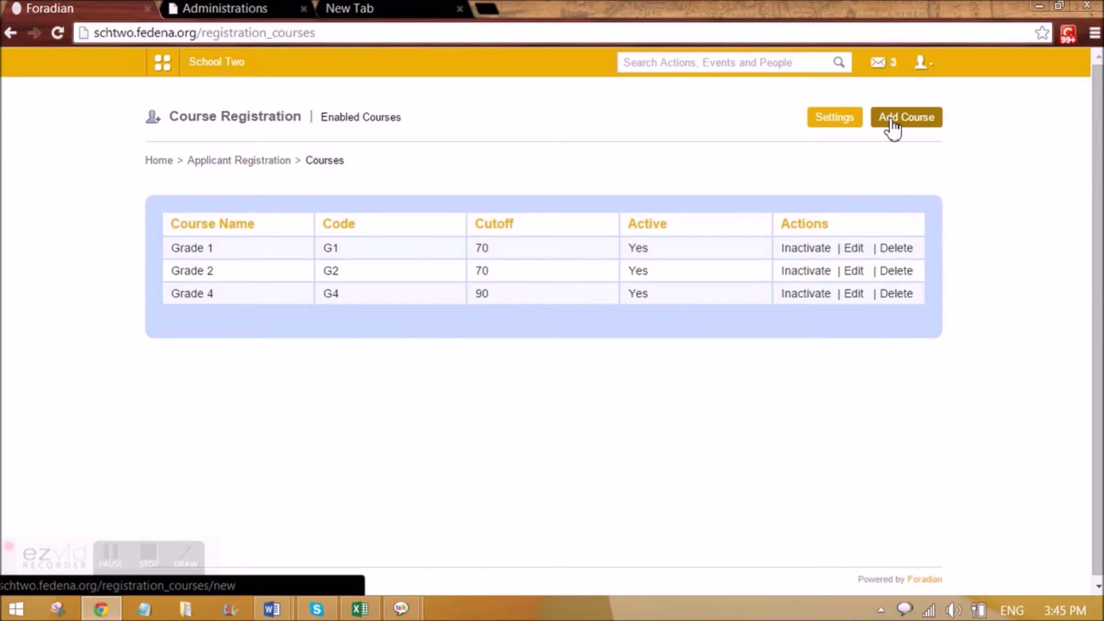
left_click(406, 212)
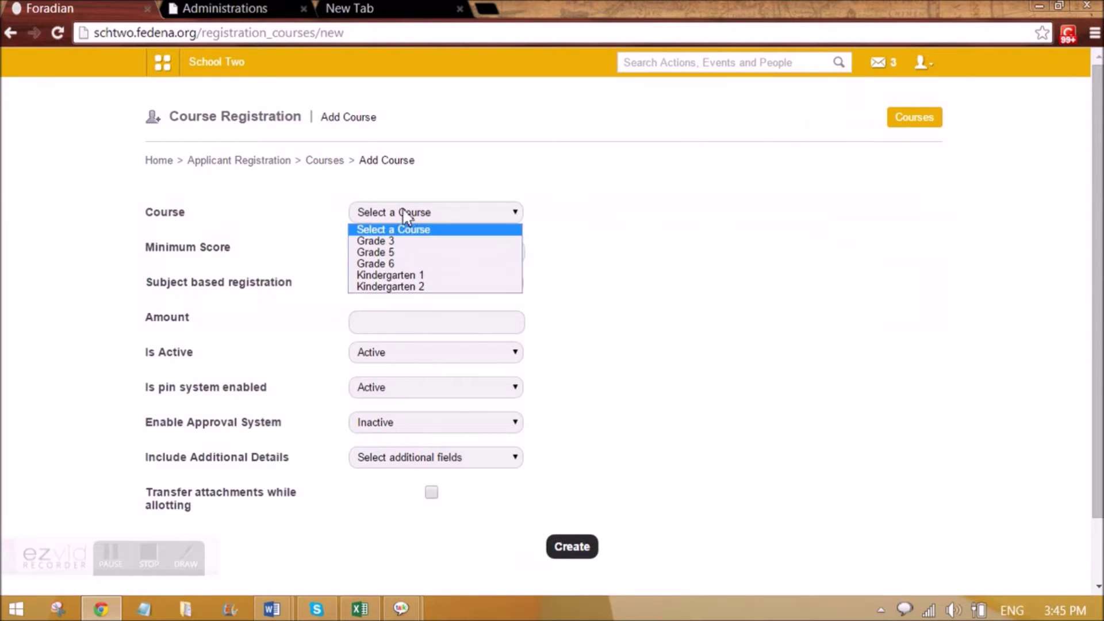
left_click(405, 241)
left_click(407, 258)
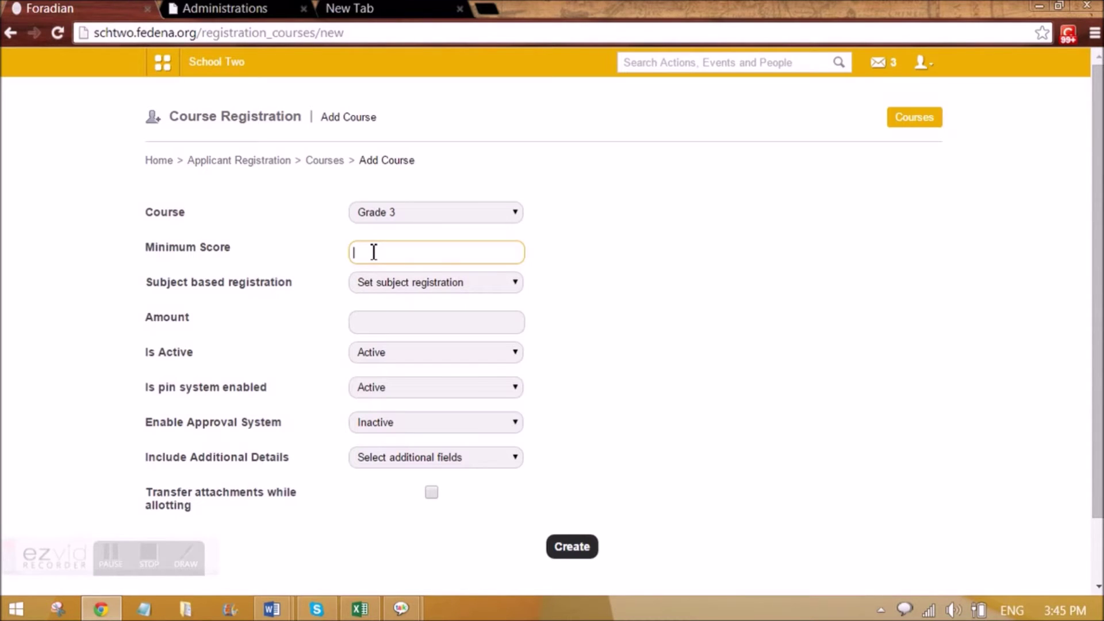
type("70")
left_click(601, 309)
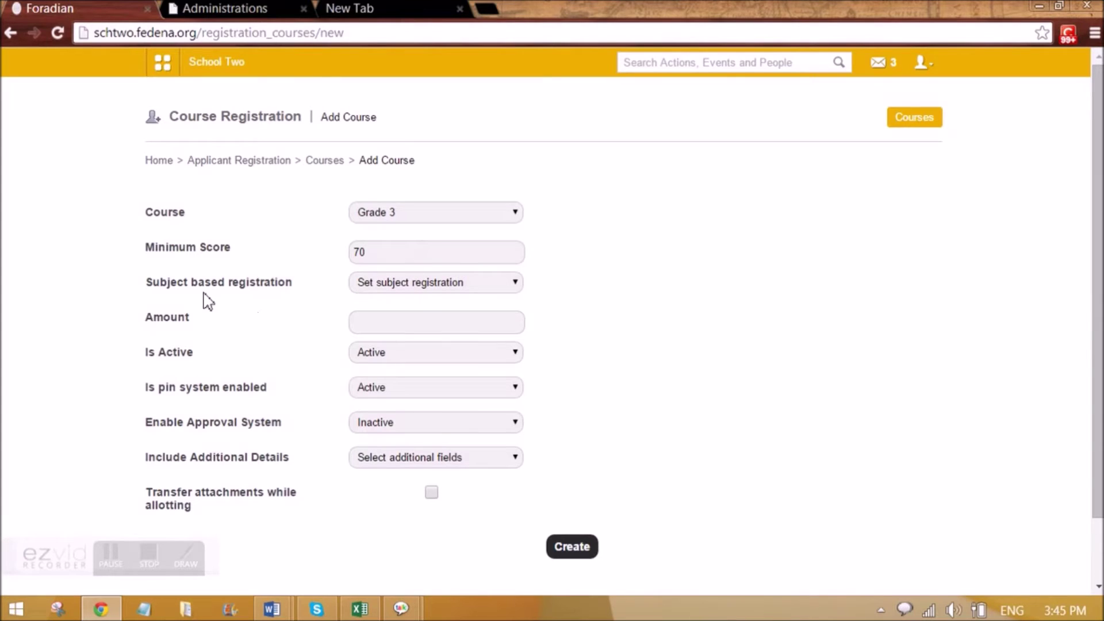
Step: Turn on subject-based registration and set electives to minimum 1, maximum 2
left_click(382, 282)
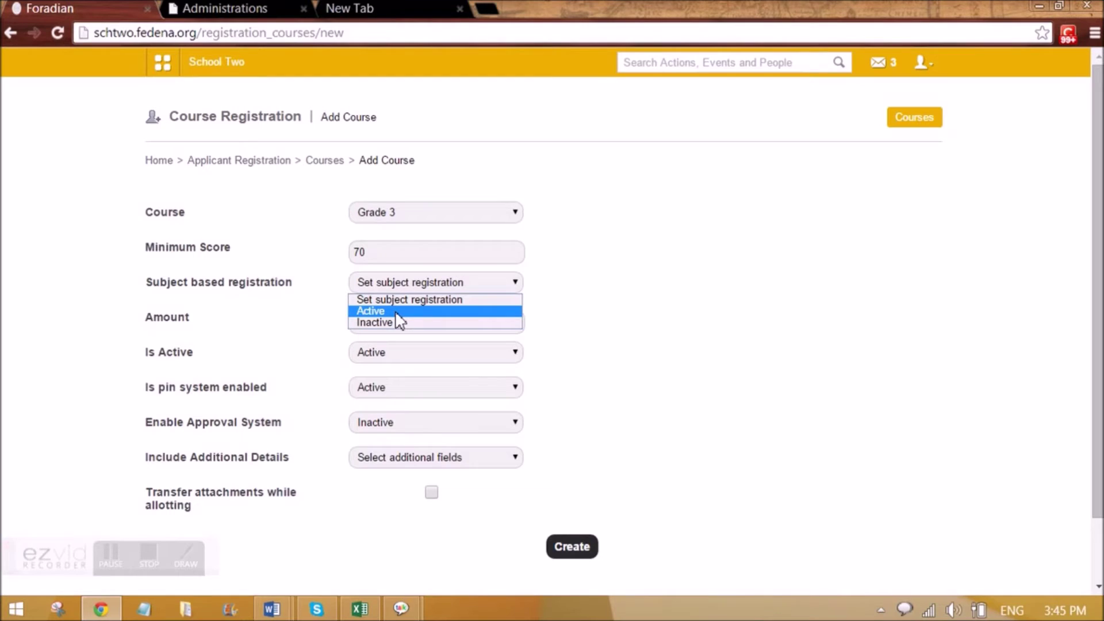
left_click(399, 313)
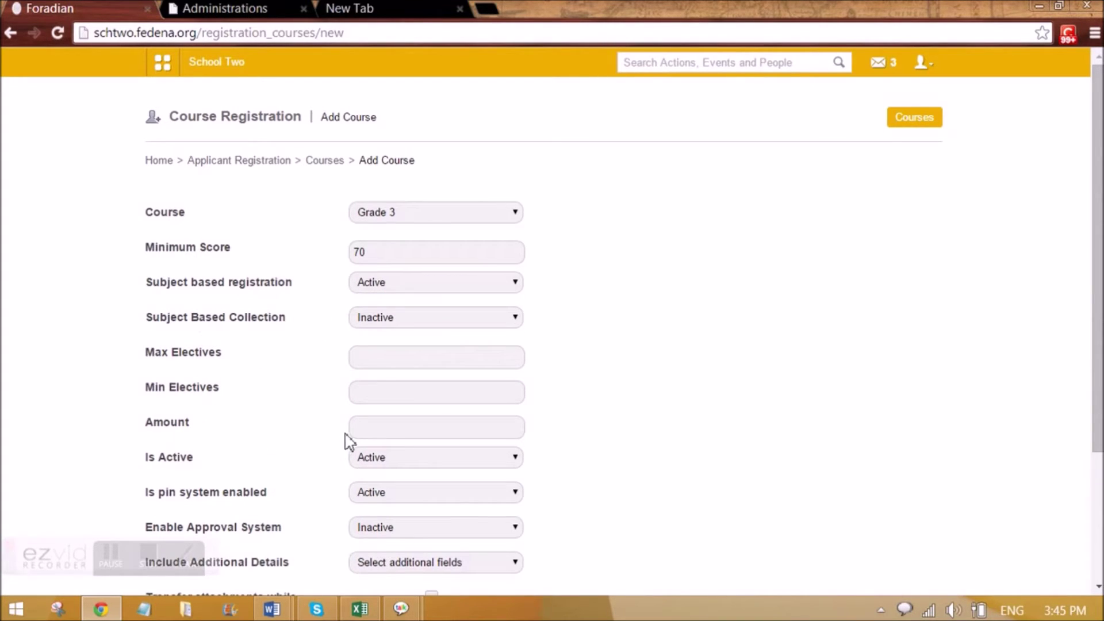
left_click(367, 430)
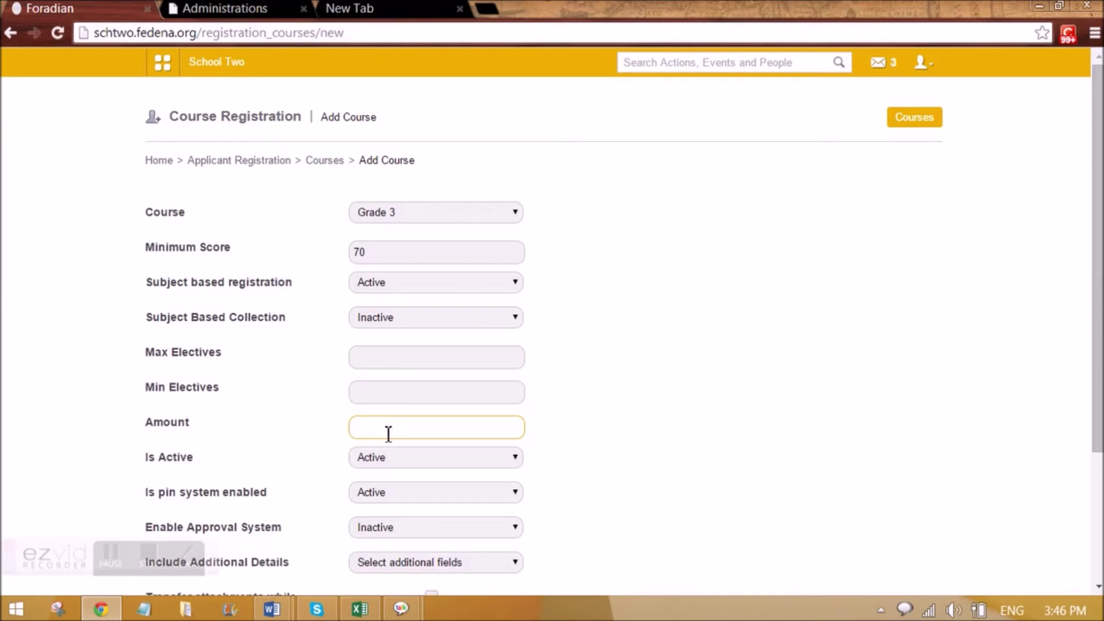
type("500")
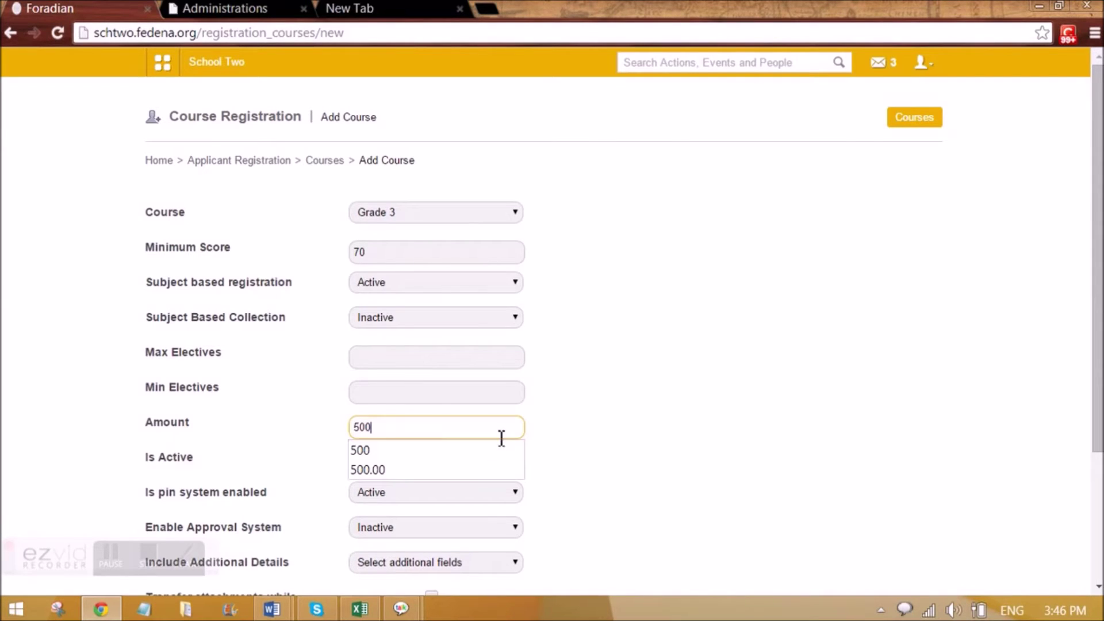
left_click(554, 446)
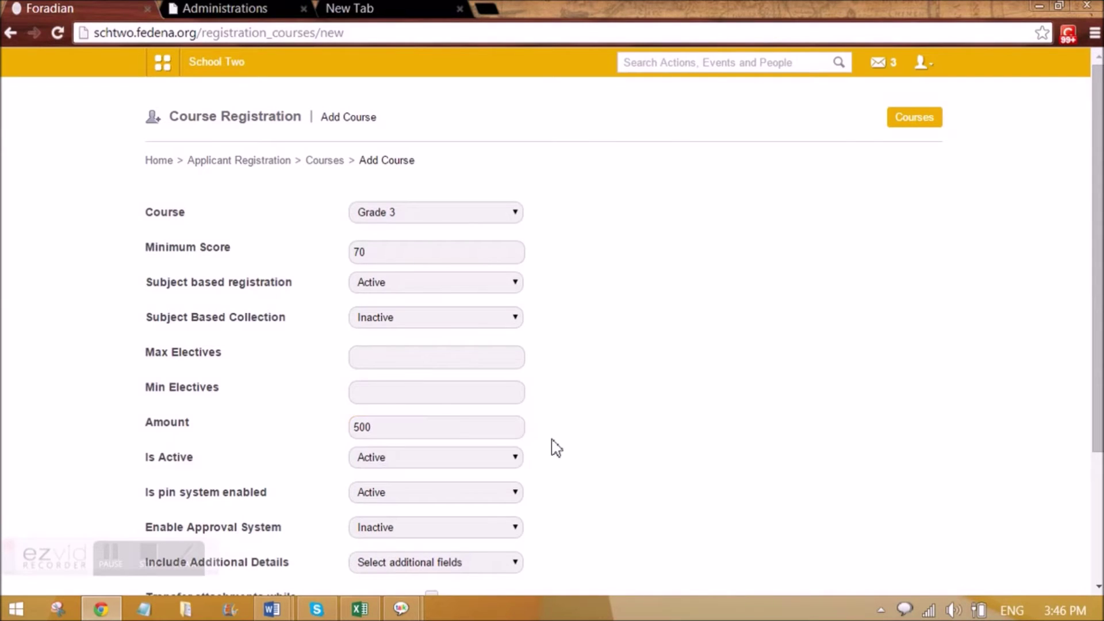
left_click(374, 432)
double_click(375, 430)
left_click(221, 368)
left_click(374, 394)
type("1")
left_click(404, 357)
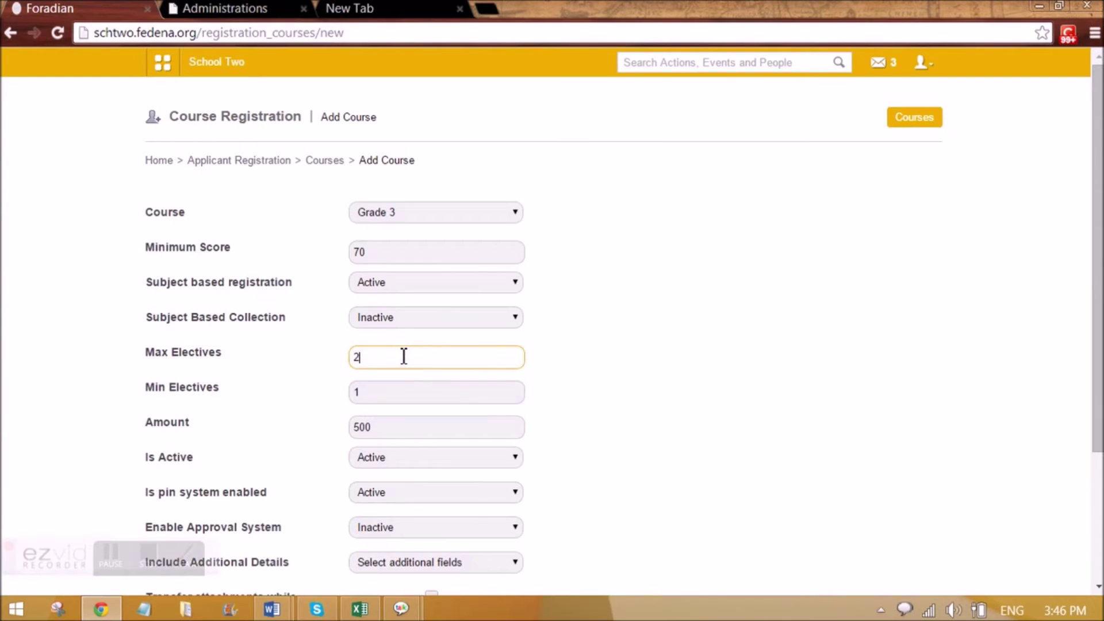
left_click(592, 360)
Step: Leave subject-based collection inactive and enter a registration amount of 500
scroll(577, 364, "down", 2)
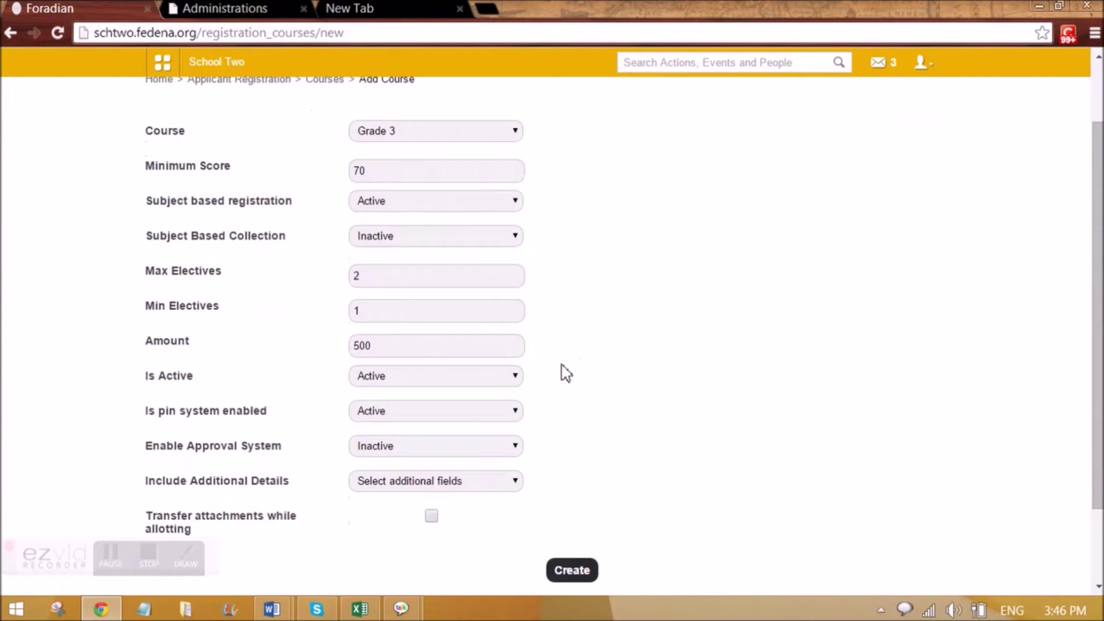
left_click(405, 238)
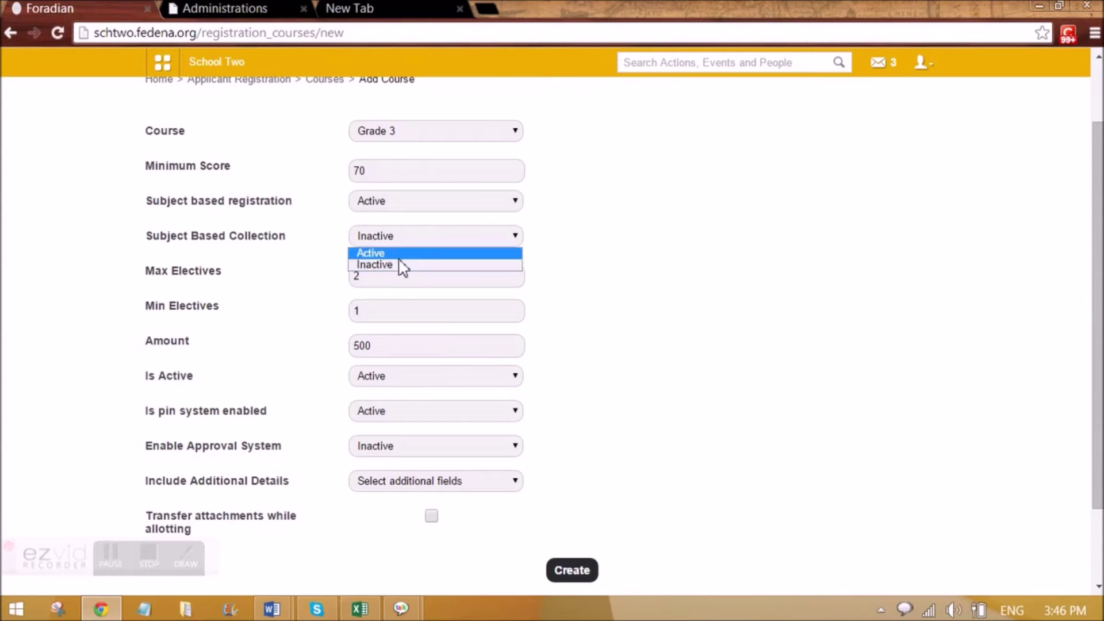
left_click(402, 266)
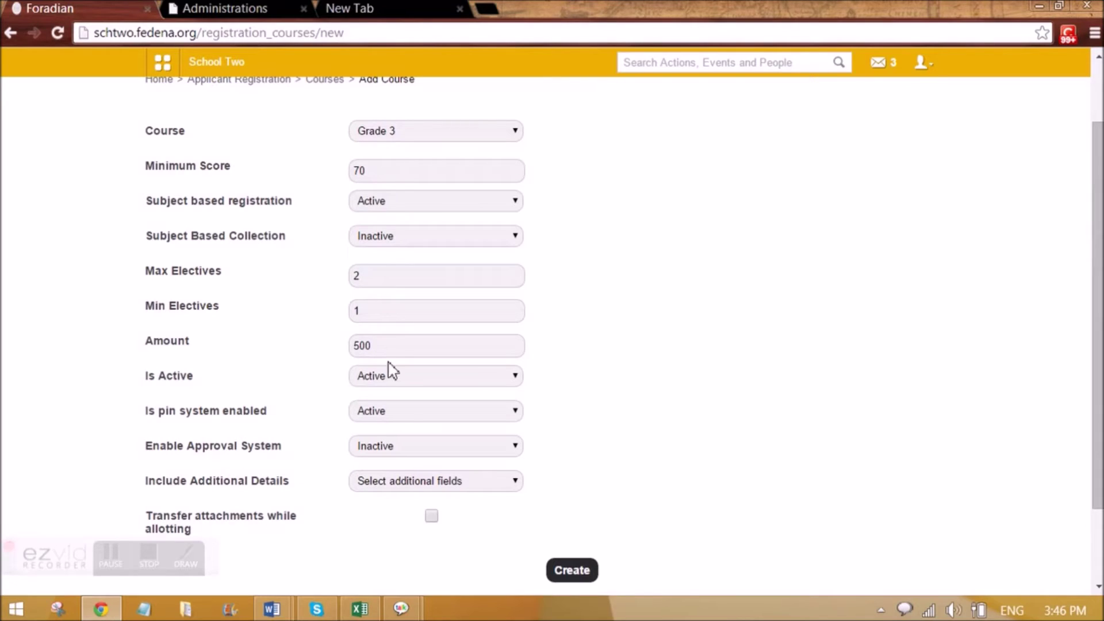
left_click(401, 241)
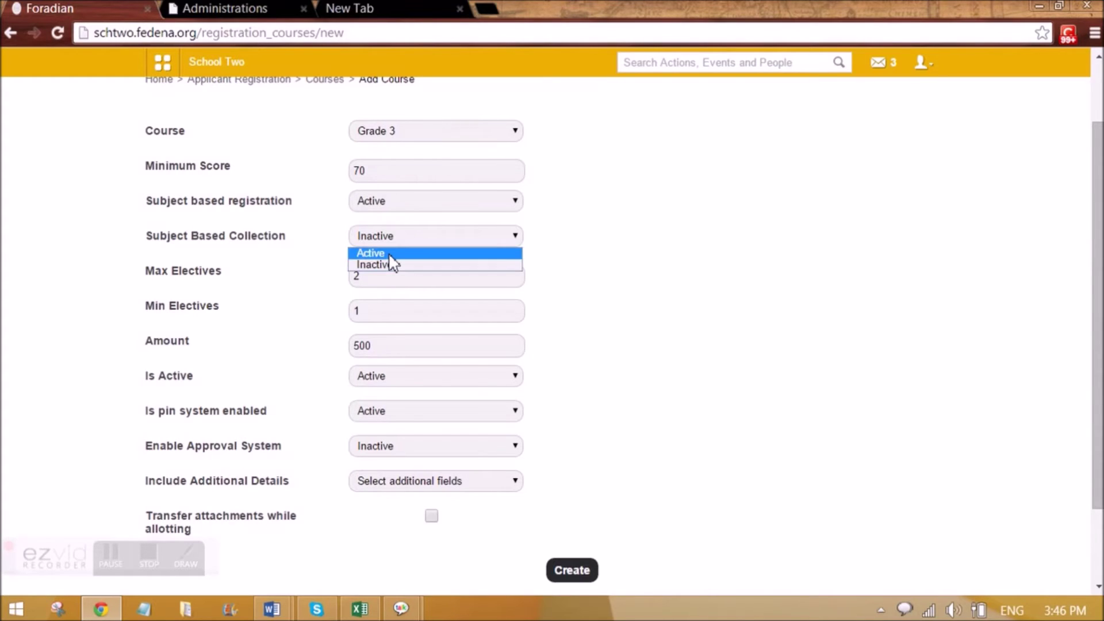
left_click(390, 254)
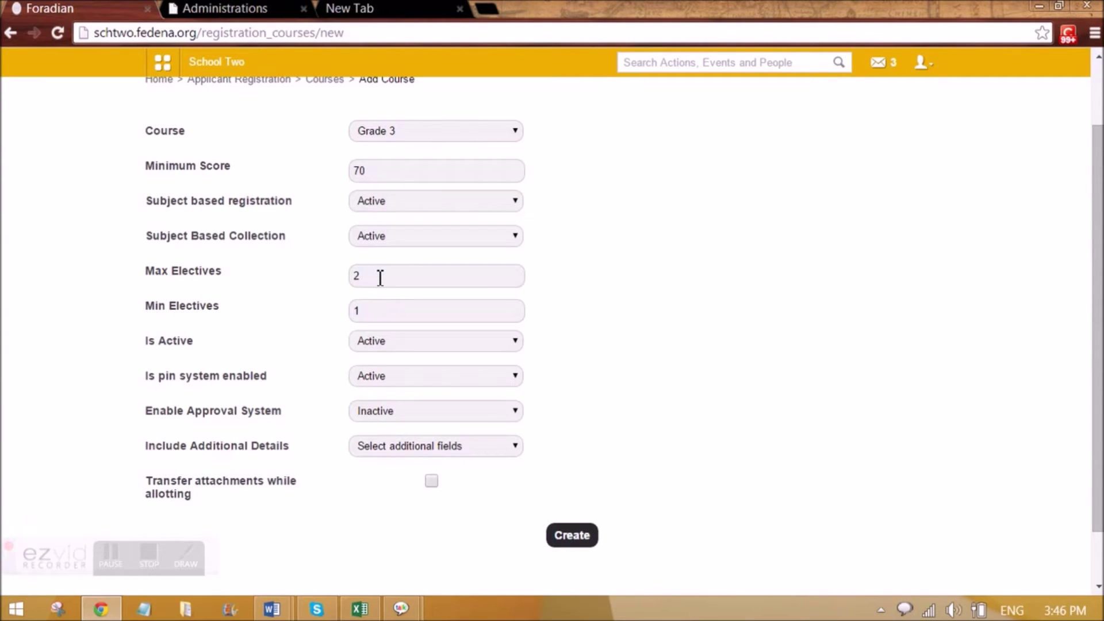
left_click(404, 238)
left_click(389, 265)
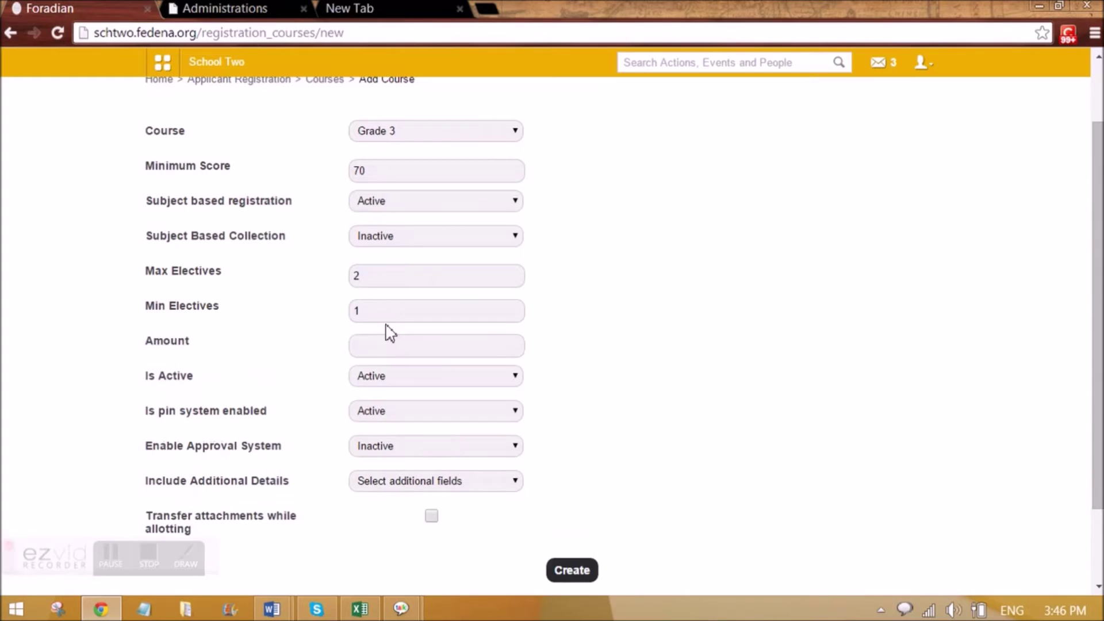
left_click(383, 347)
type("500")
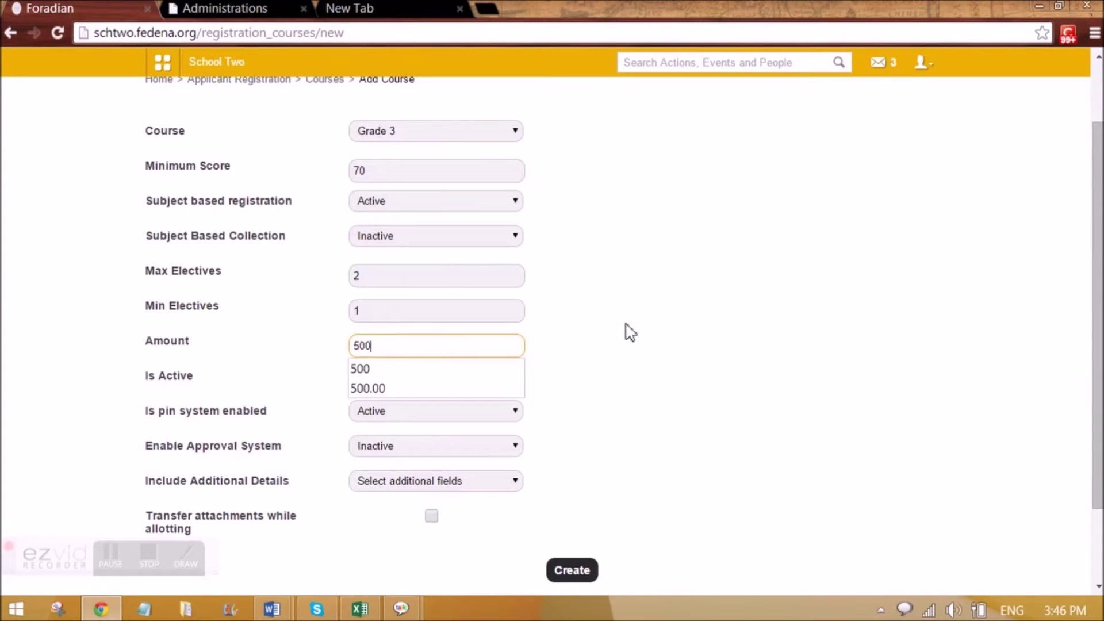
left_click(626, 331)
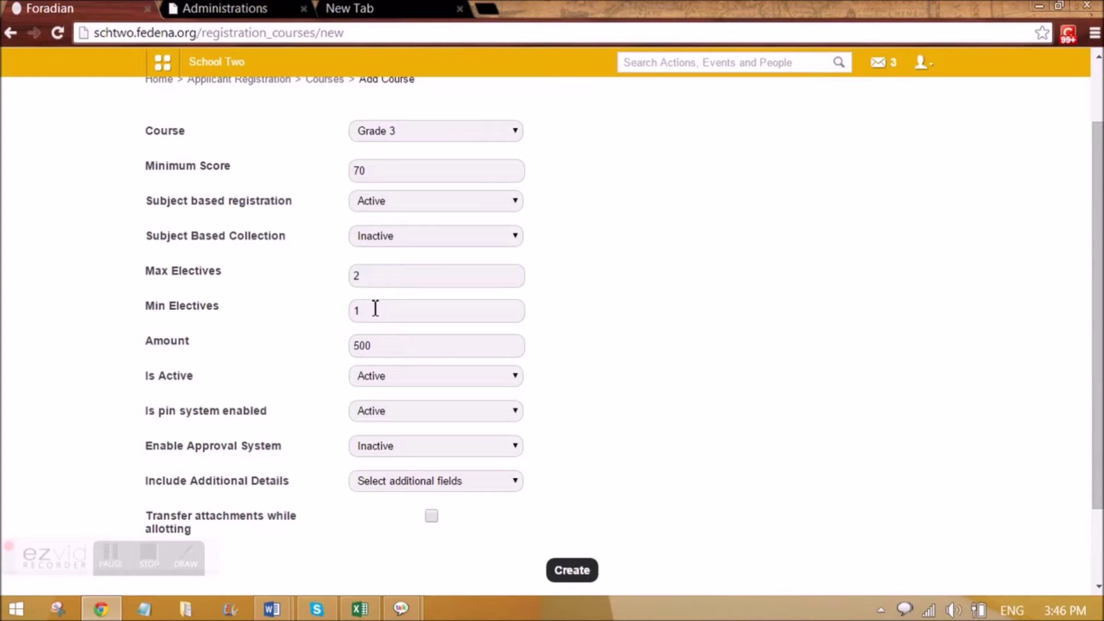
Step: Set Enable Approval System to Active
left_click(378, 348)
left_click_drag(379, 347, 352, 352)
scroll(414, 368, "down", 2)
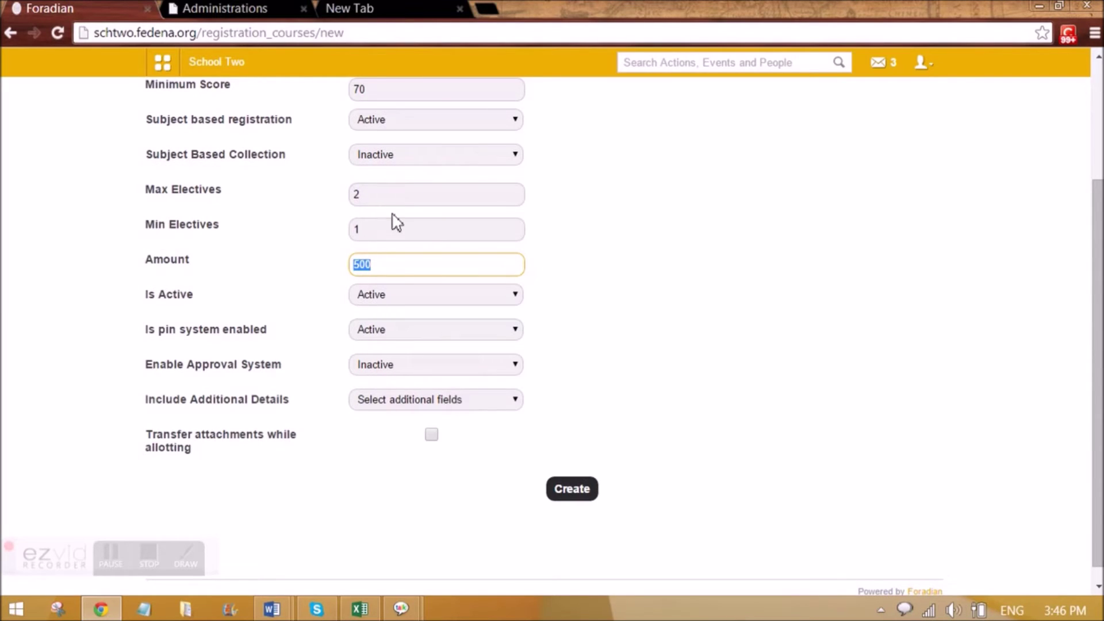
scroll(394, 222, "up", 2)
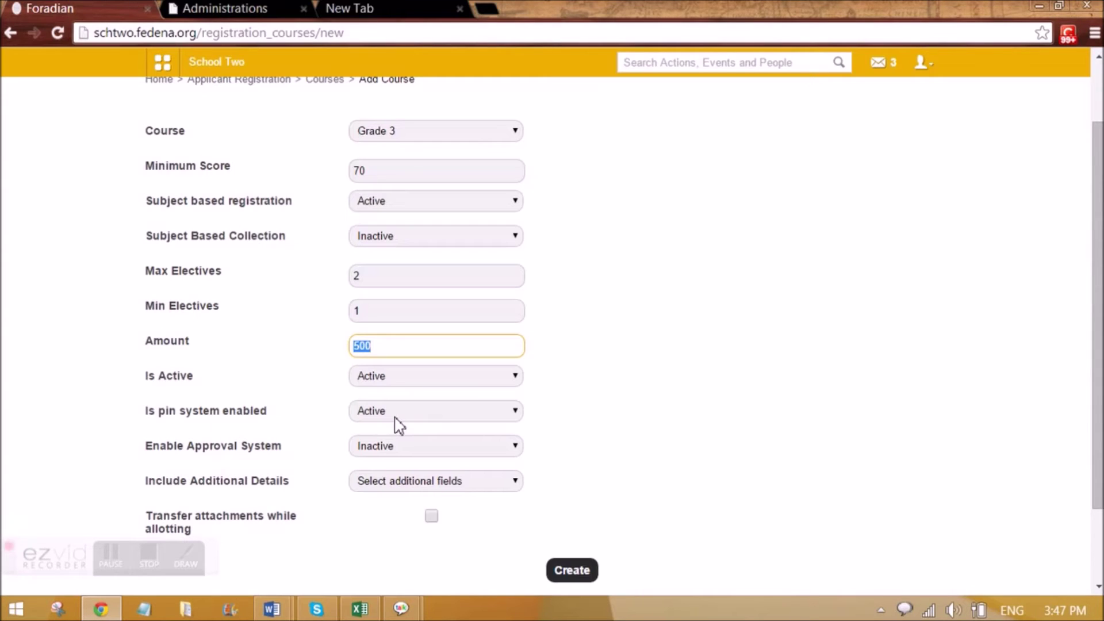
left_click(382, 459)
left_click(375, 481)
Step: Activate additional details with the Passport field and transfer attachments while allotting
scroll(434, 429, "down", 2)
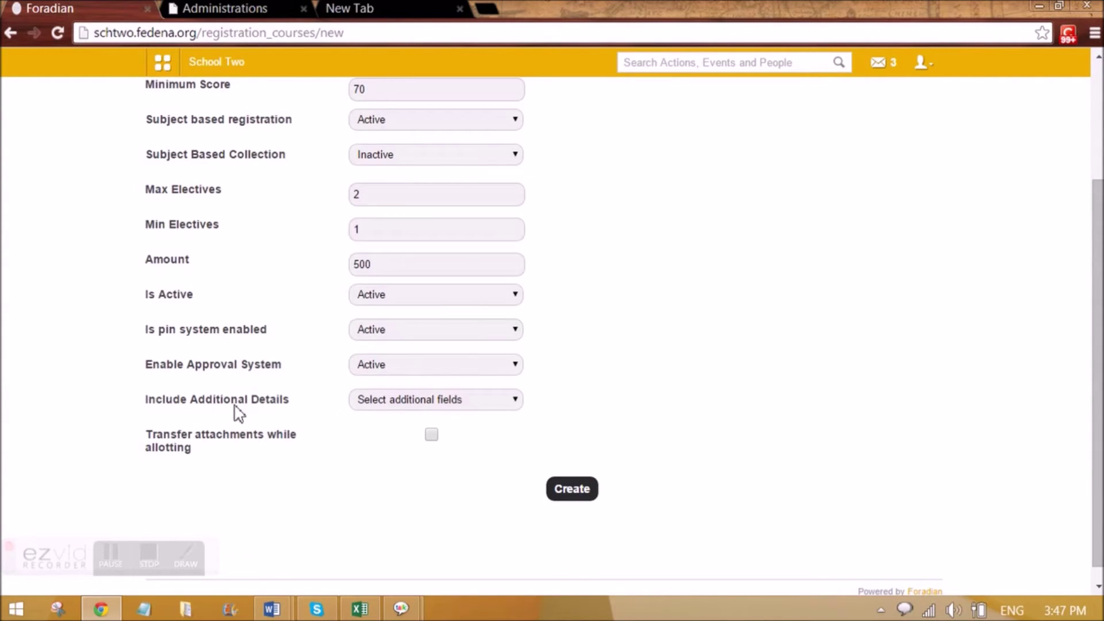
left_click(356, 404)
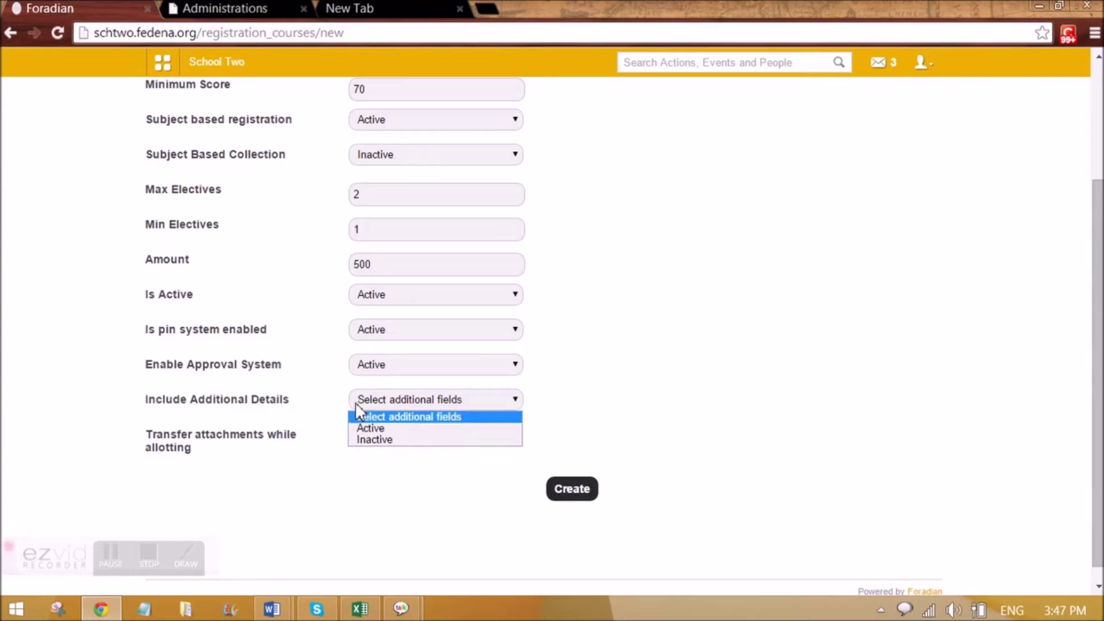
left_click(365, 427)
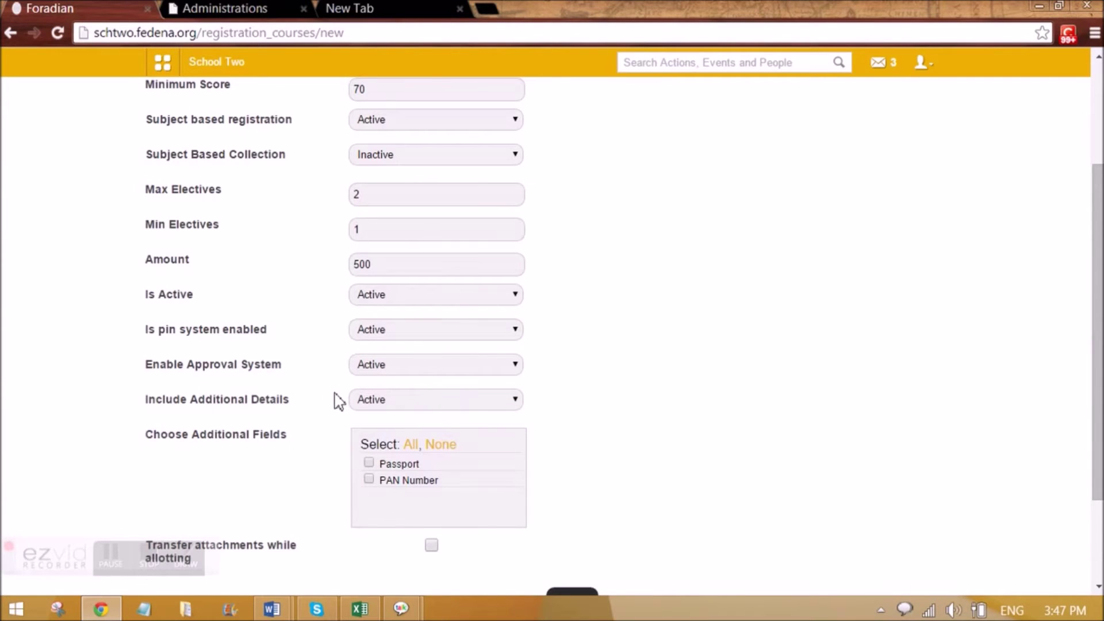
scroll(338, 400, "down", 1)
left_click(369, 382)
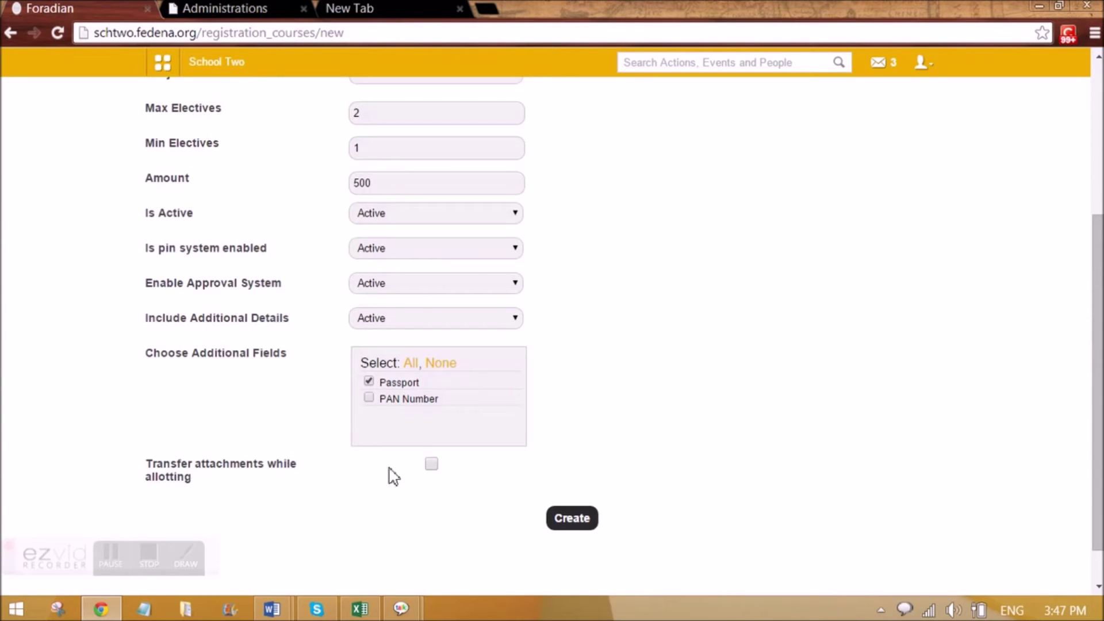
left_click(431, 463)
scroll(447, 477, "up", 1)
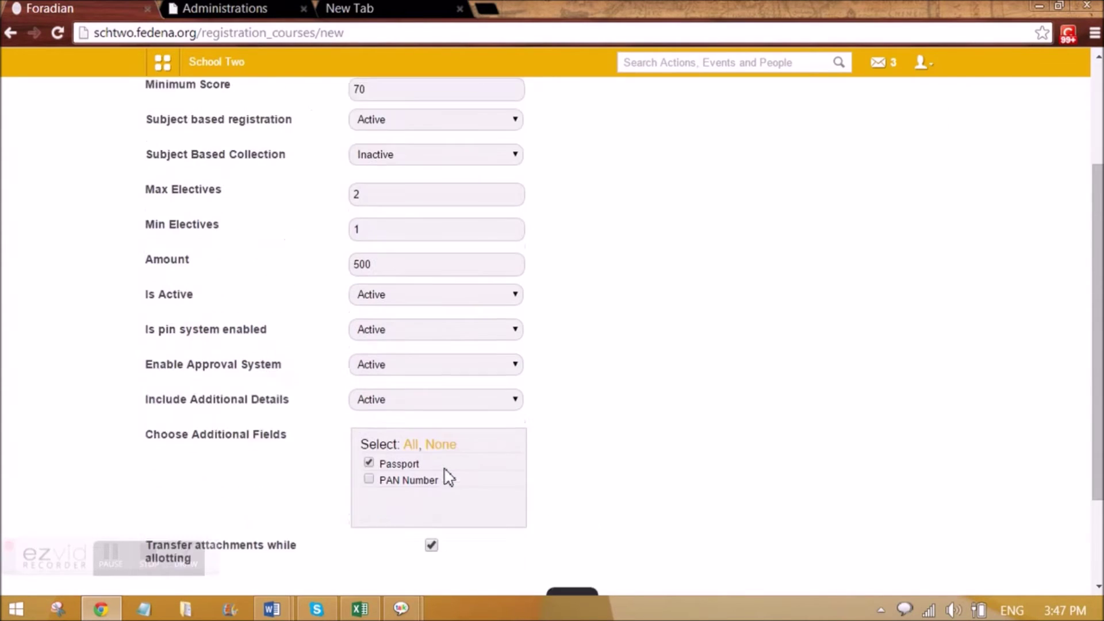
scroll(449, 477, "down", 2)
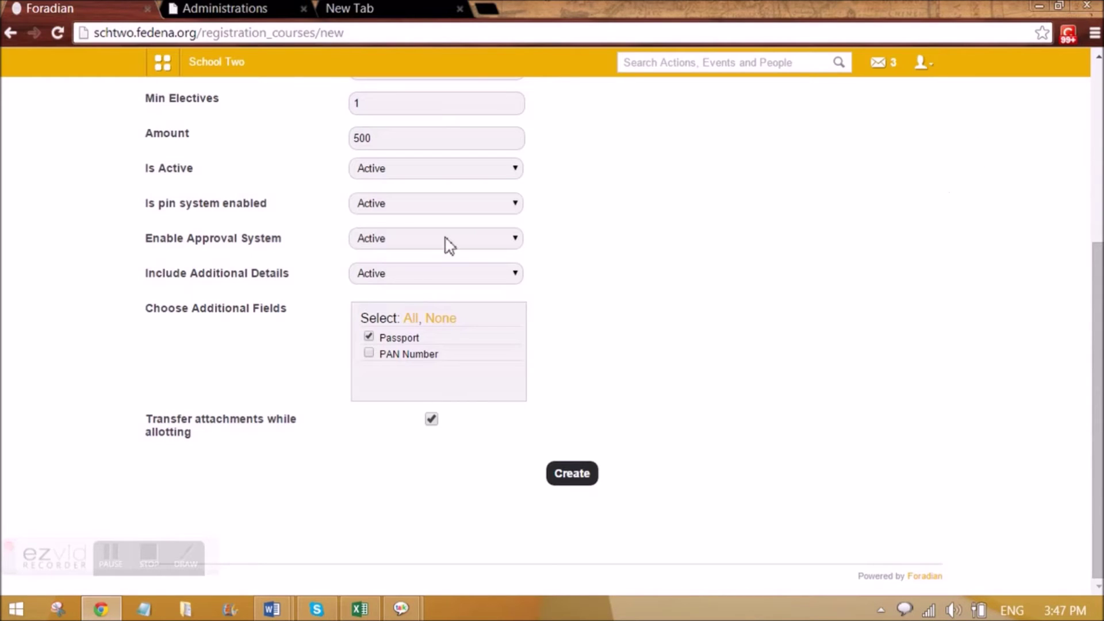
scroll(393, 398, "up", 4)
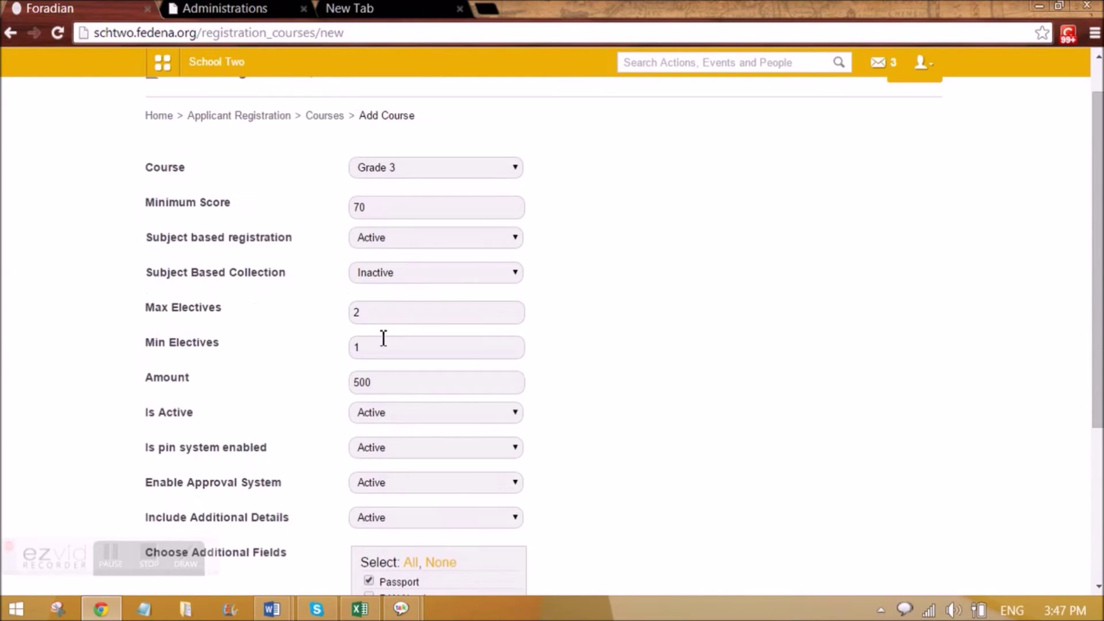
scroll(383, 341, "down", 4)
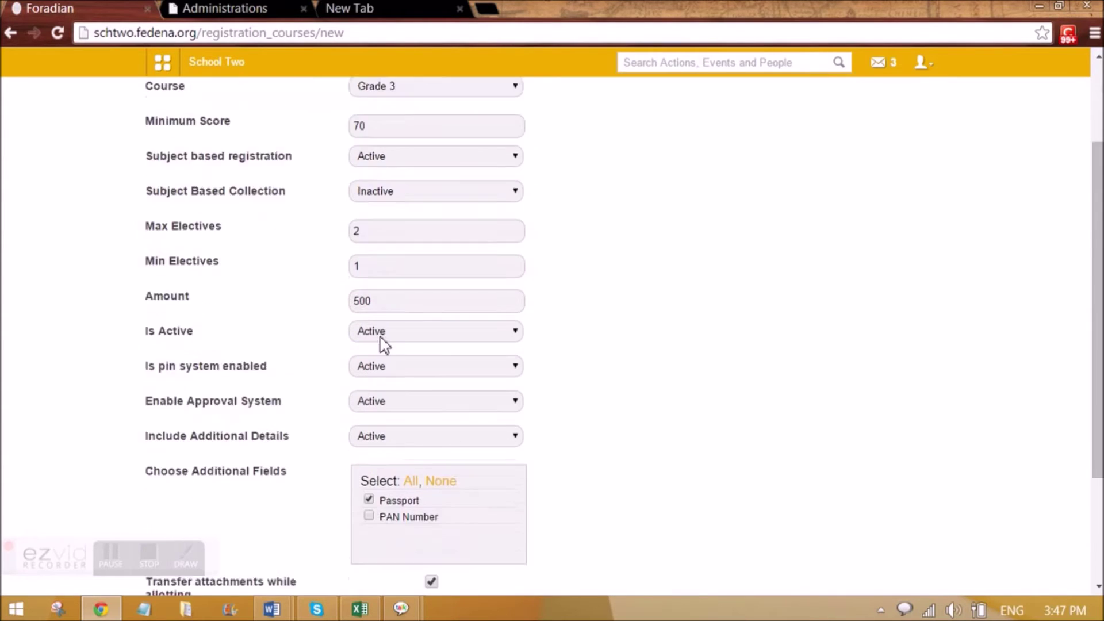
scroll(509, 398, "up", 5)
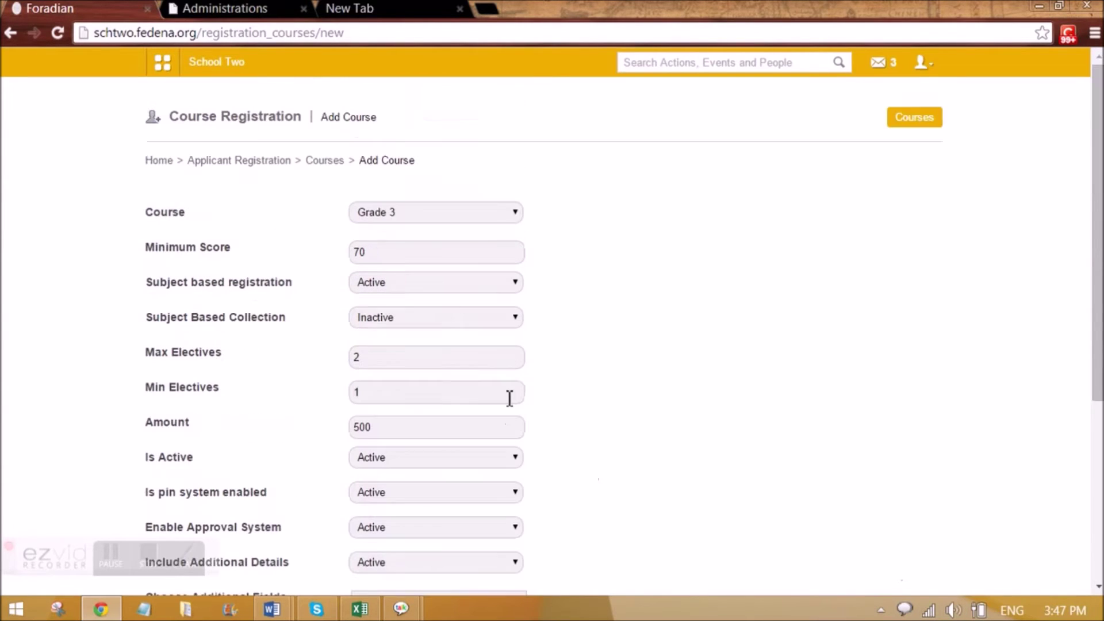
scroll(421, 316, "down", 5)
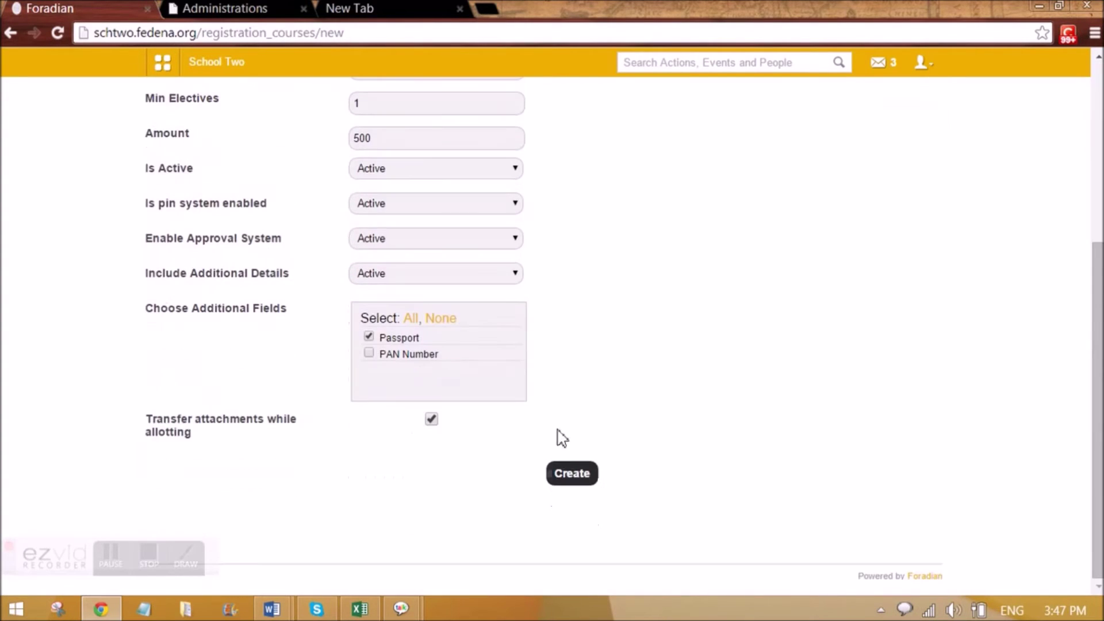
Step: Submit the Grade 3 course and, after the missing-elective error, set subject-based registration to Inactive
left_click(570, 474)
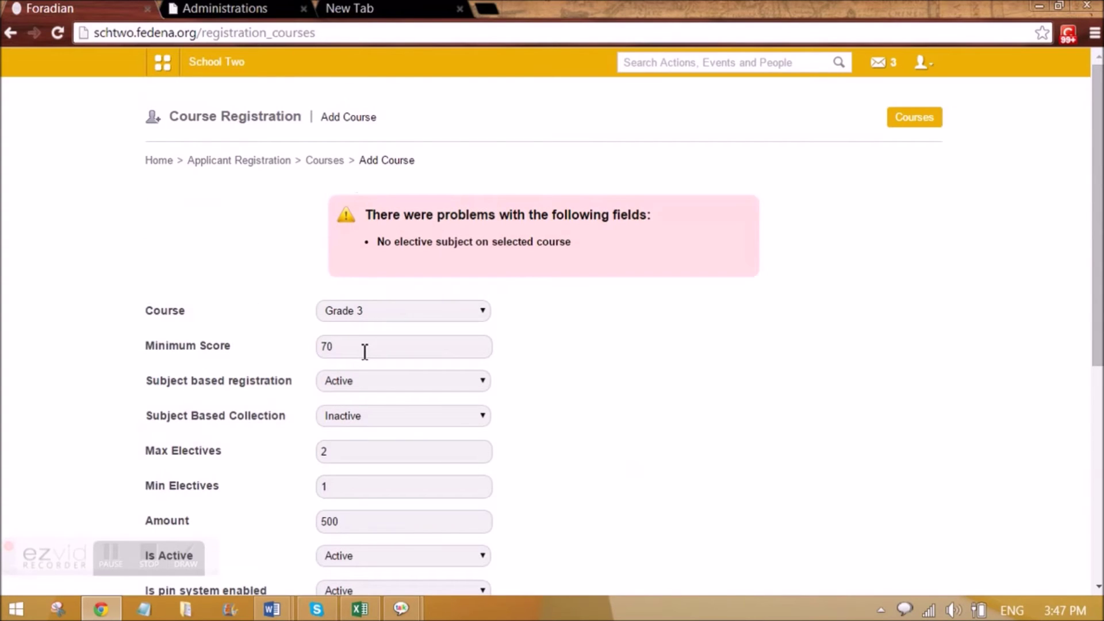
scroll(365, 352, "down", 2)
scroll(403, 230, "down", 3)
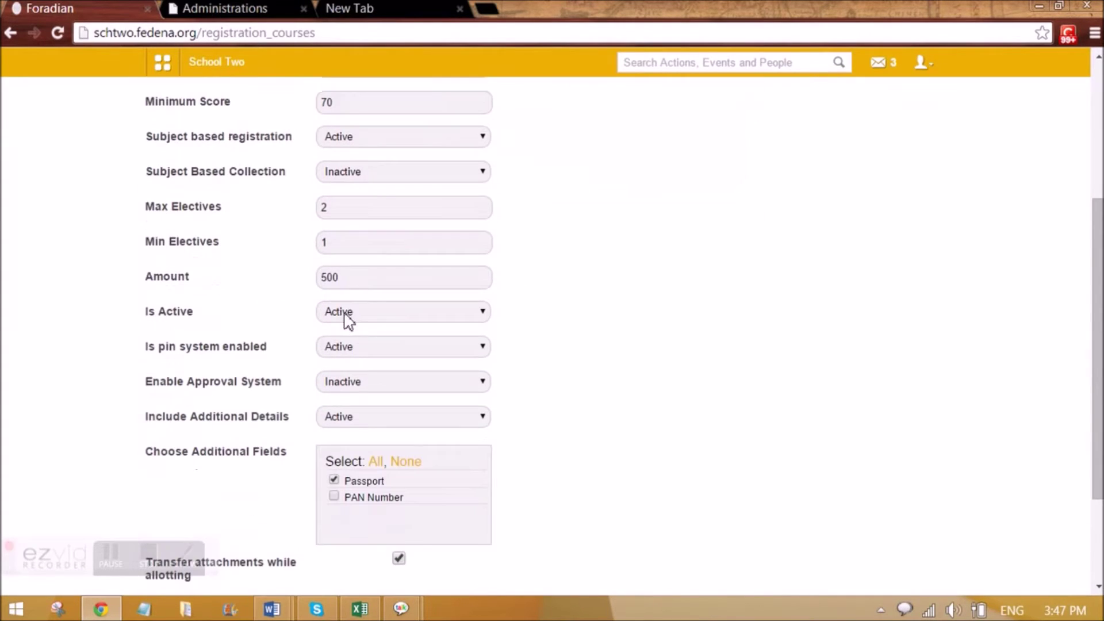
left_click(329, 174)
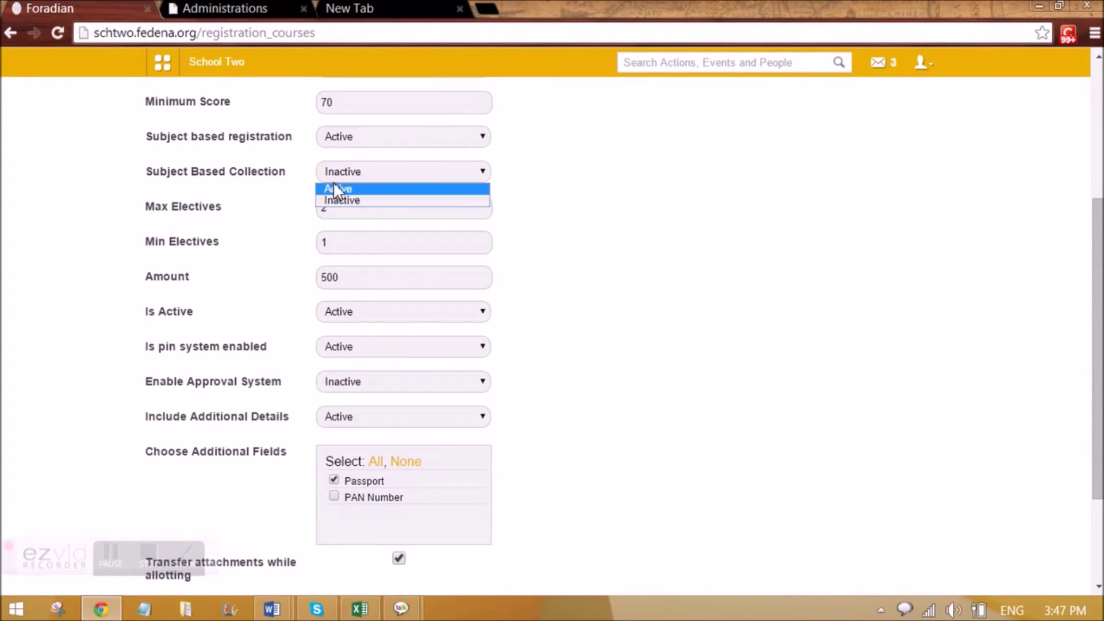
left_click(333, 188)
left_click(345, 139)
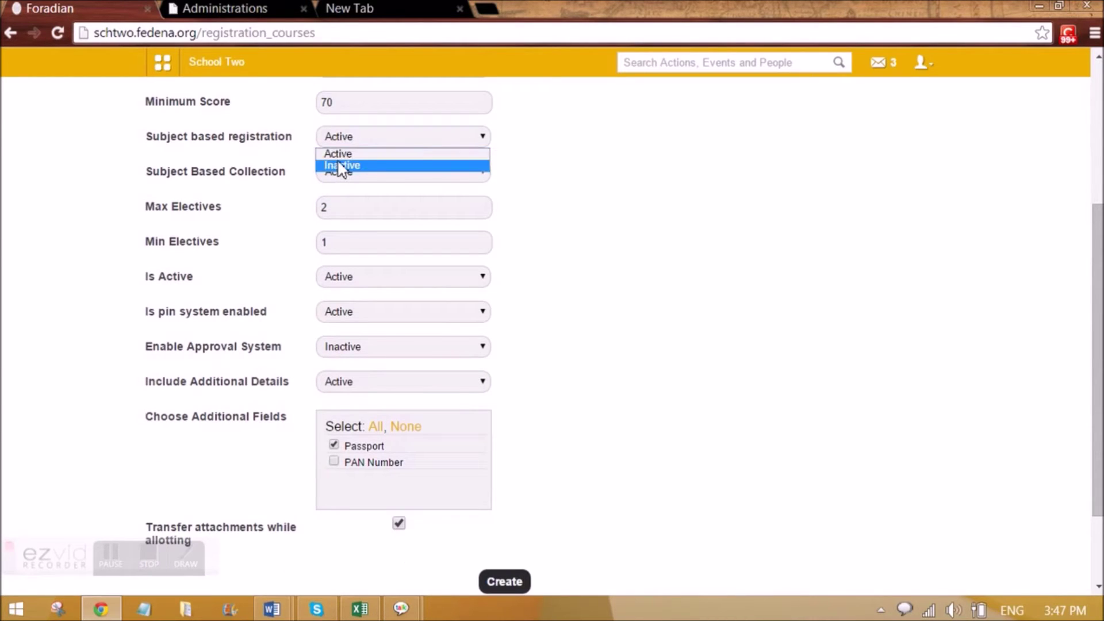
left_click(342, 166)
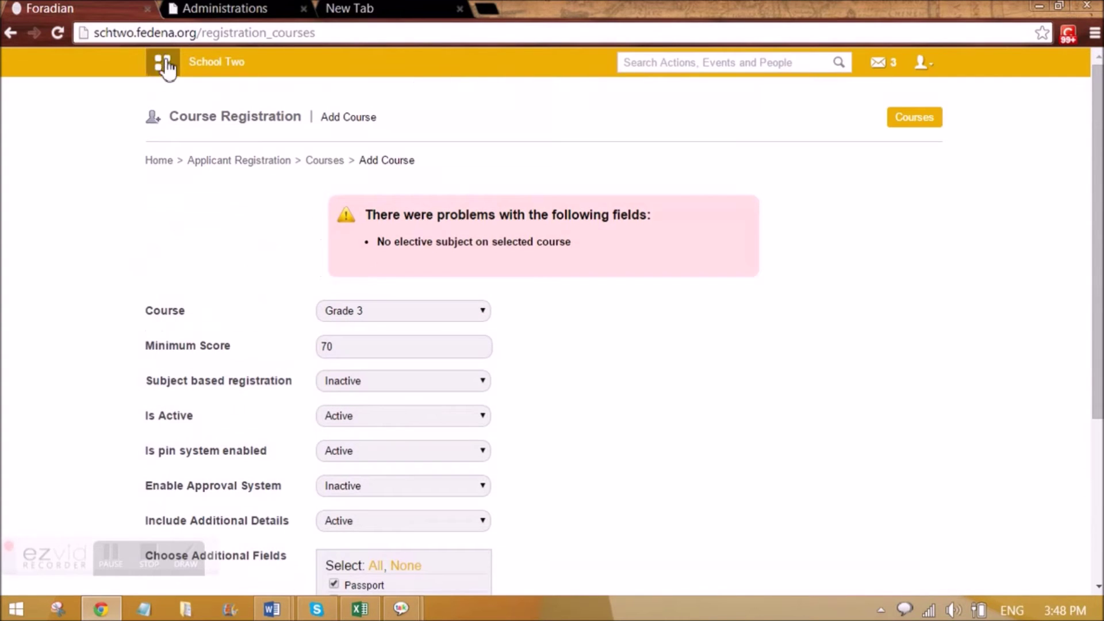
Step: Go to subject management under Administration > Settings
left_click(164, 64)
left_click(546, 113)
mouse_move(414, 194)
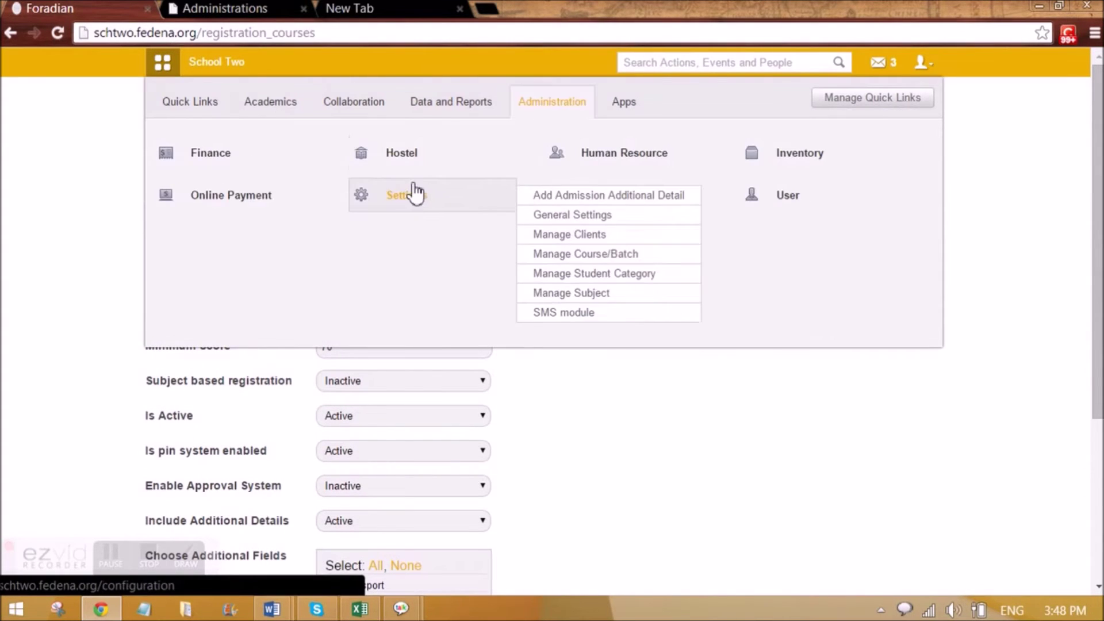
left_click(570, 294)
Step: Create a Languages elective group for batch G3 - A 2014
left_click(360, 214)
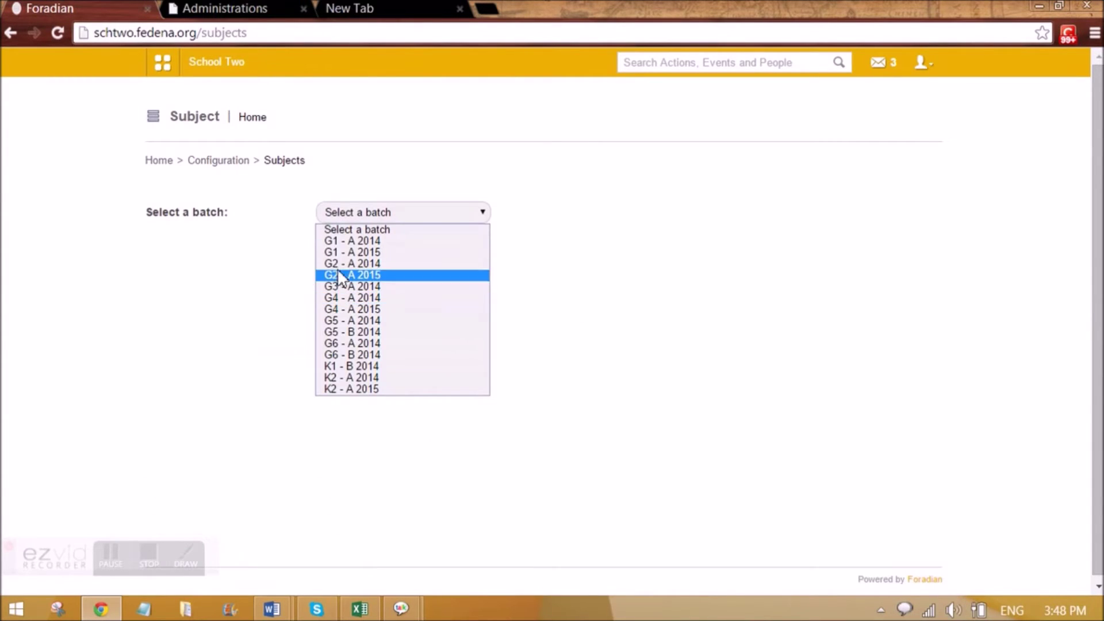
left_click(350, 287)
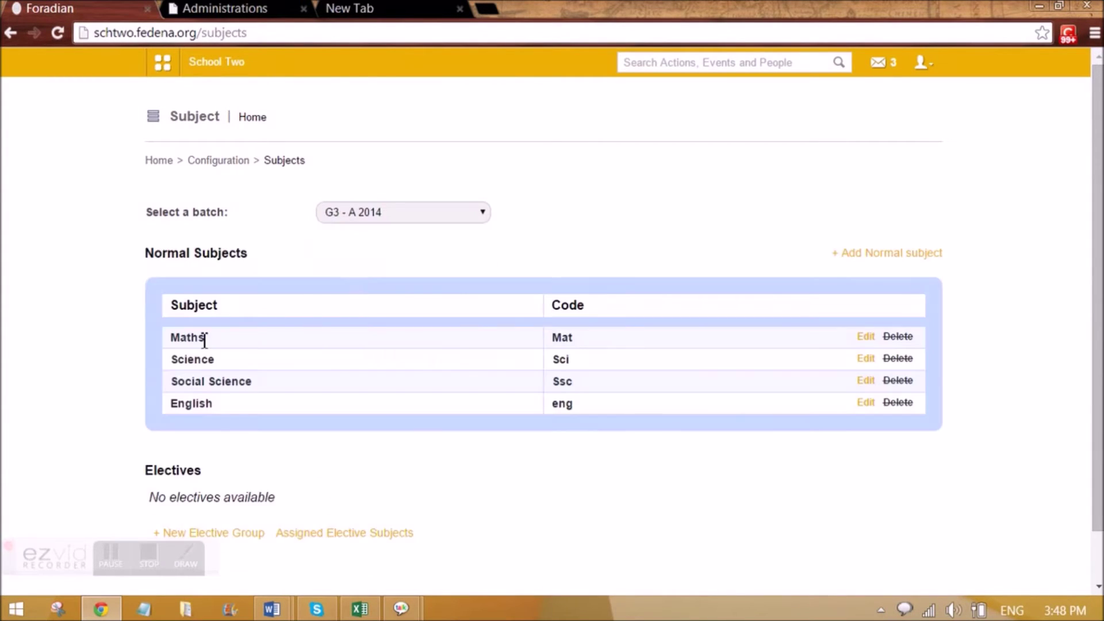
scroll(212, 424, "down", 1)
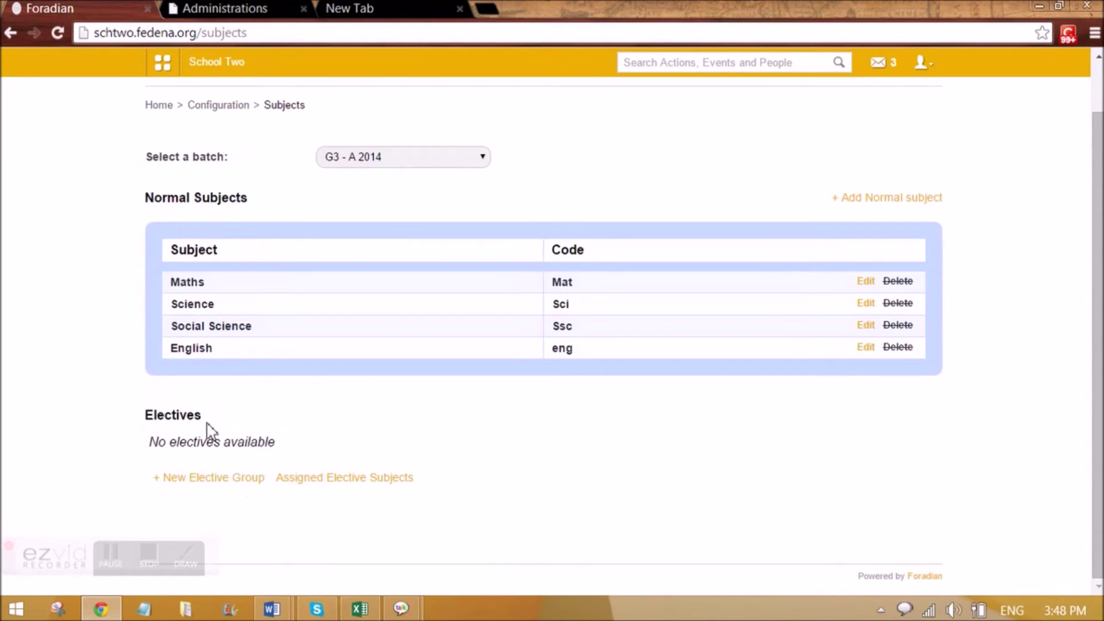
left_click(193, 479)
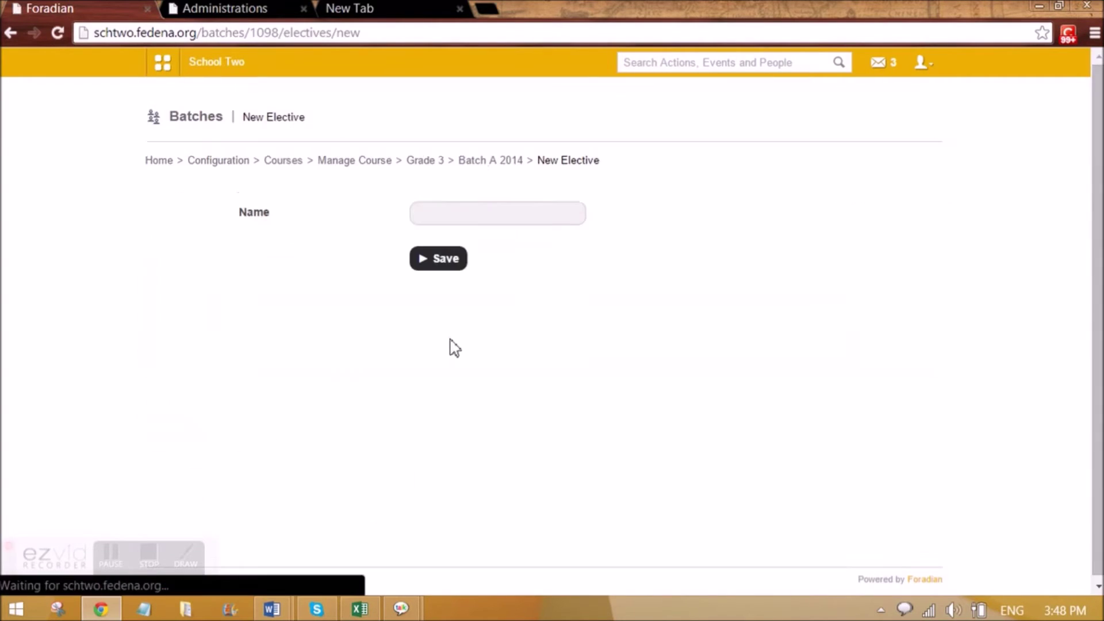
left_click(478, 216)
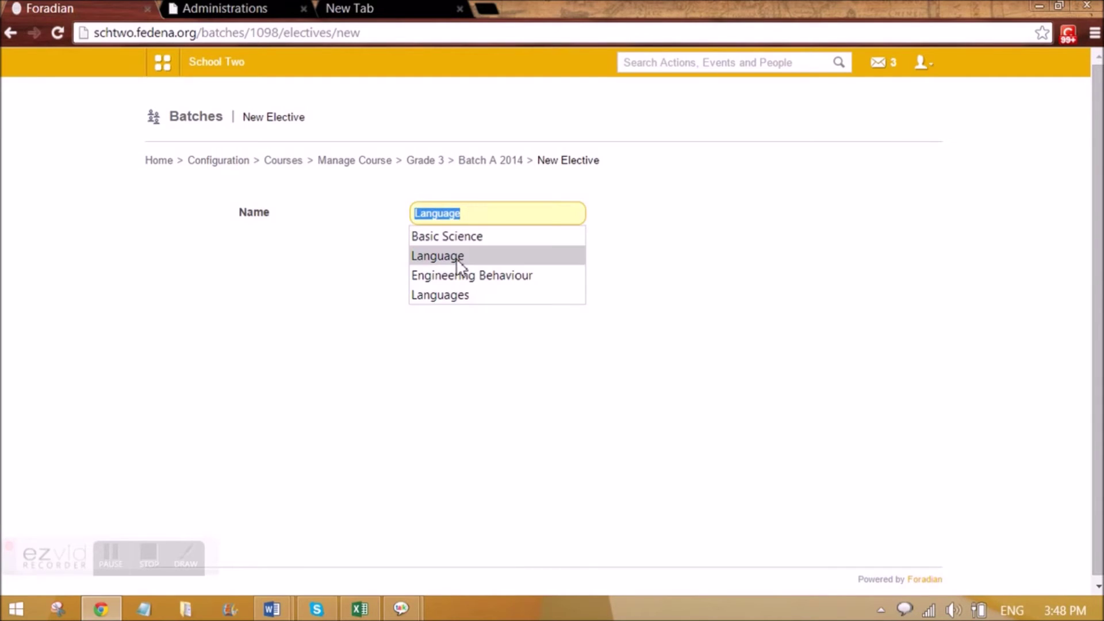
left_click(451, 297)
left_click(448, 266)
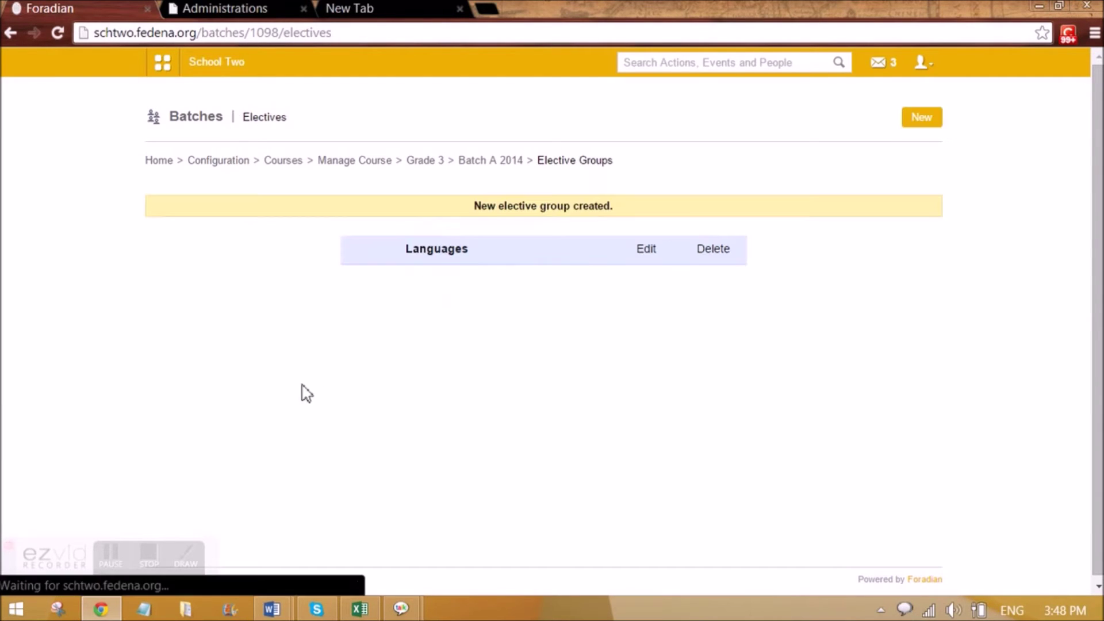
Step: Add Spanish (code Spa, 4 weekly classes) to the Languages group
left_click(447, 253)
left_click(920, 118)
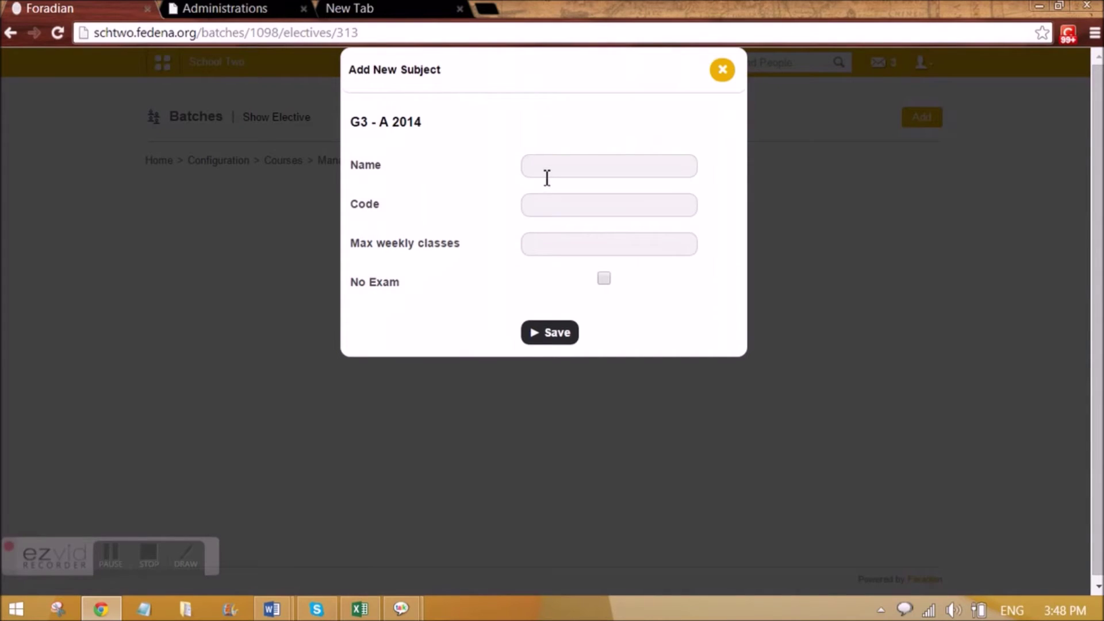
left_click(548, 168)
type("Spanish")
key("Tab")
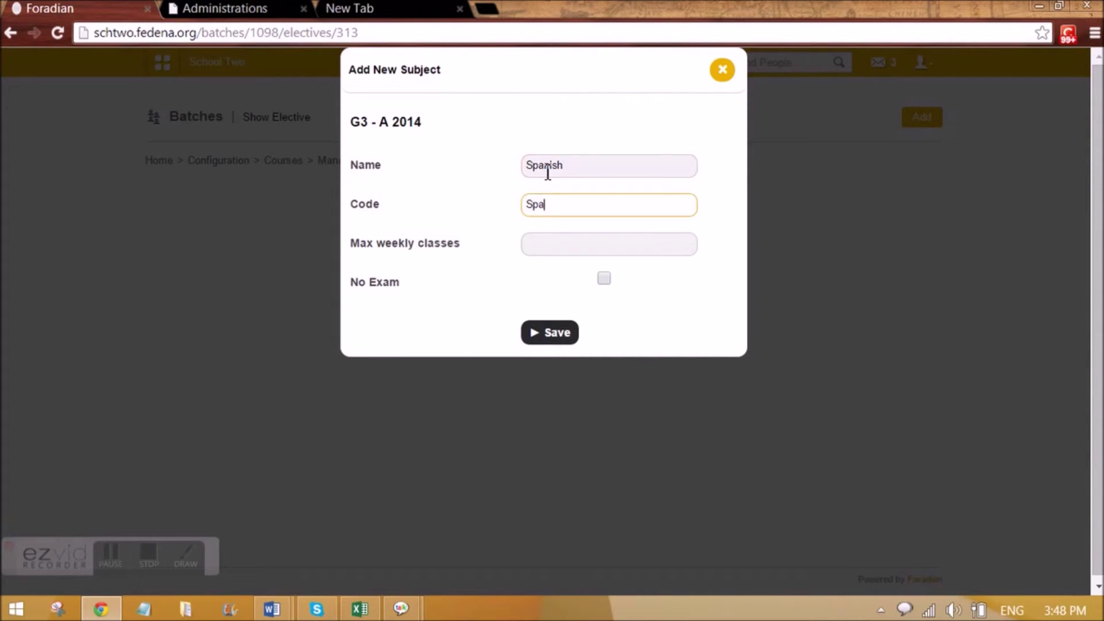
type("Spa")
key("Tab")
type("4")
key("Tab")
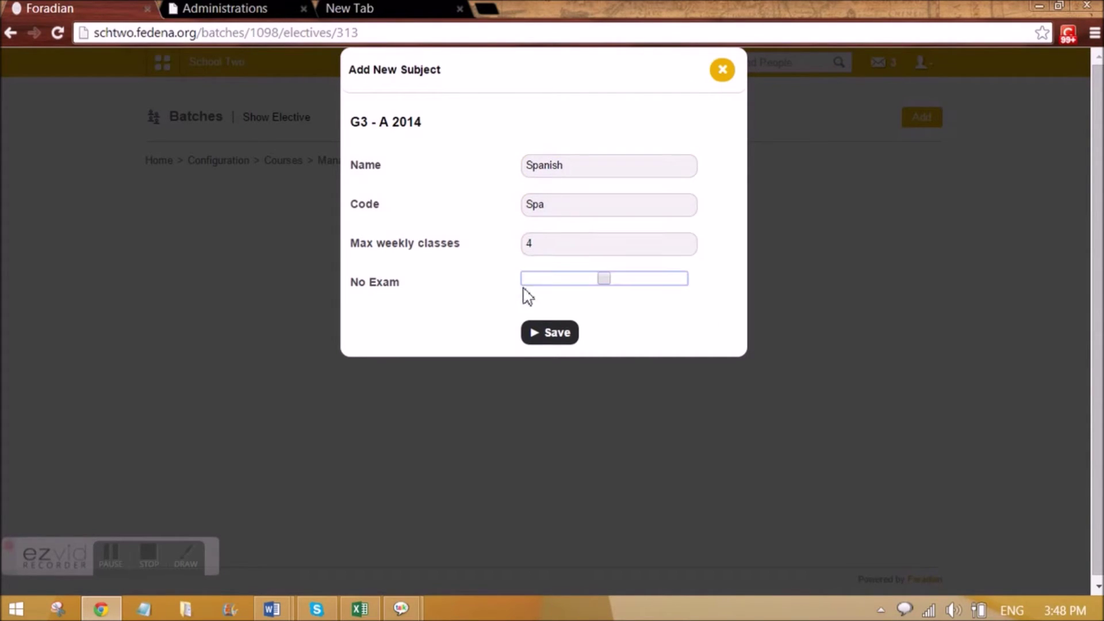
left_click(552, 332)
Step: Add French (code Fre, 4 weekly classes) to the Languages group
left_click(919, 118)
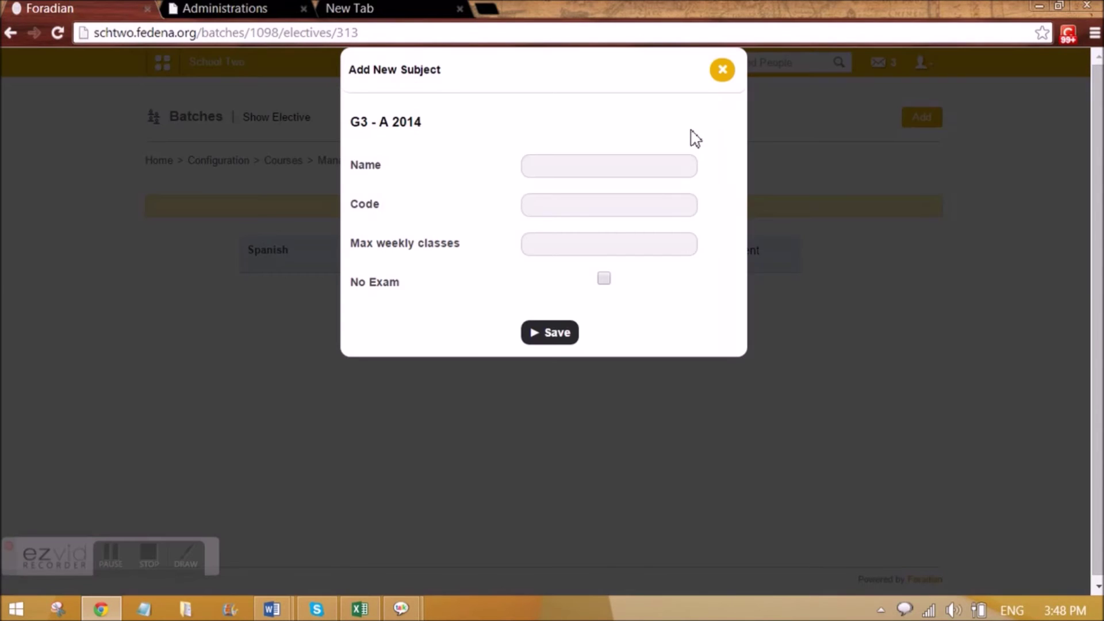
left_click(637, 158)
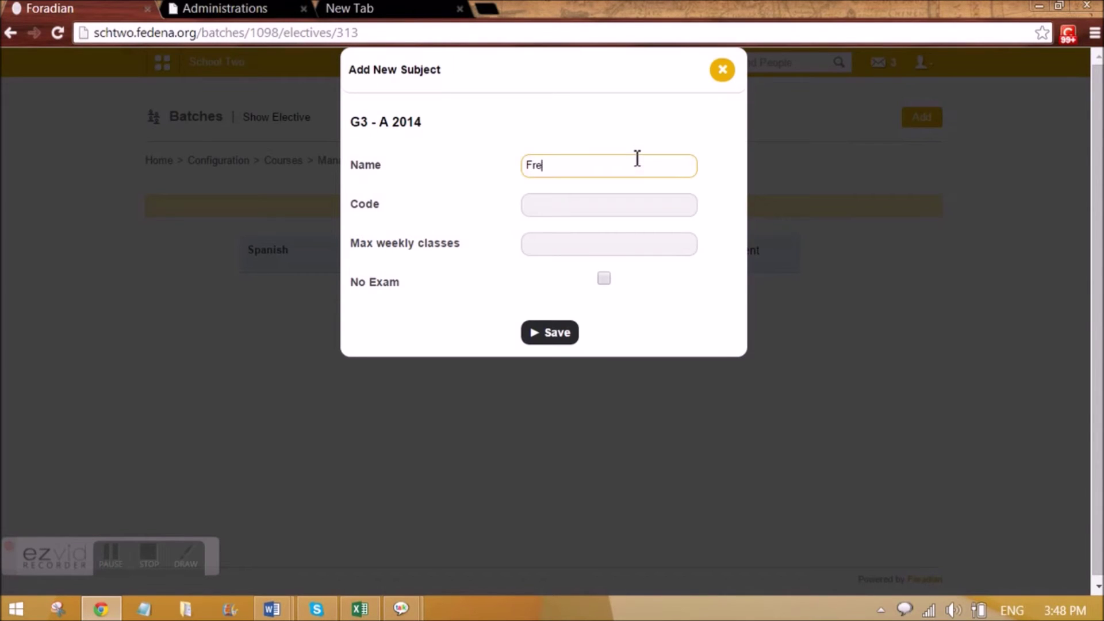
key("Tab")
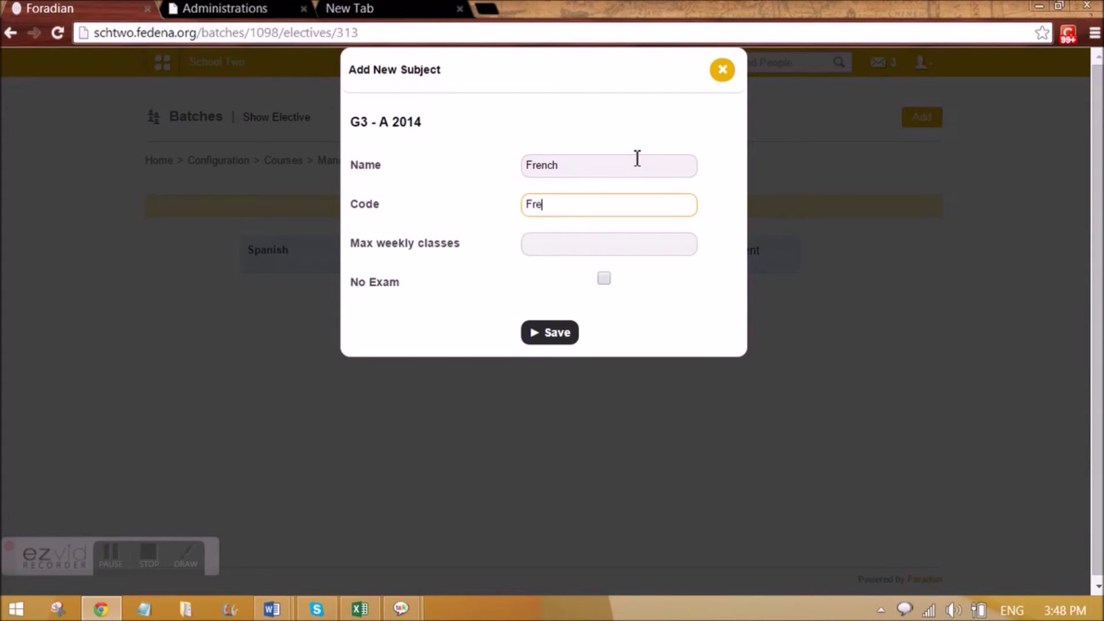
key("Tab")
type("4")
left_click(549, 340)
left_click(300, 166)
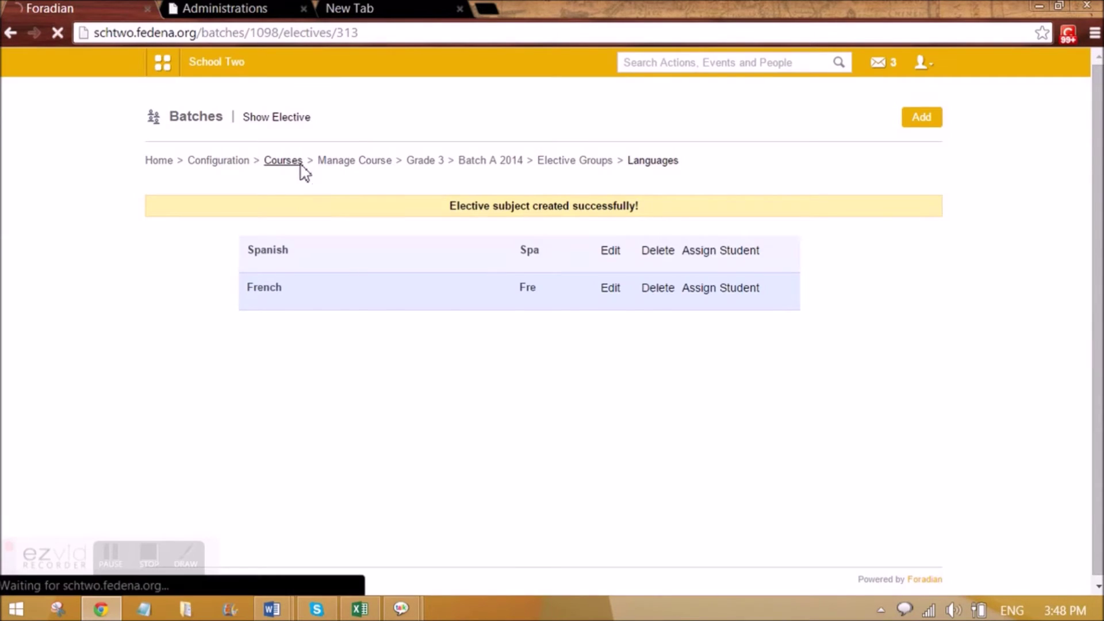
Step: Set Grade 3's Spa subject amount to 60
left_click(320, 244)
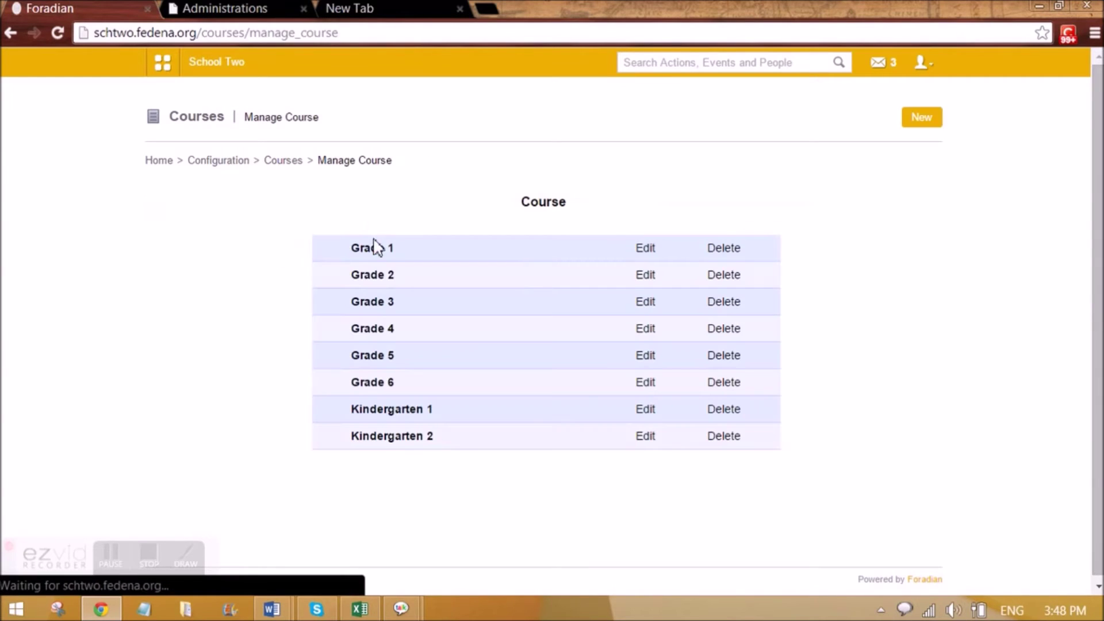
left_click(368, 303)
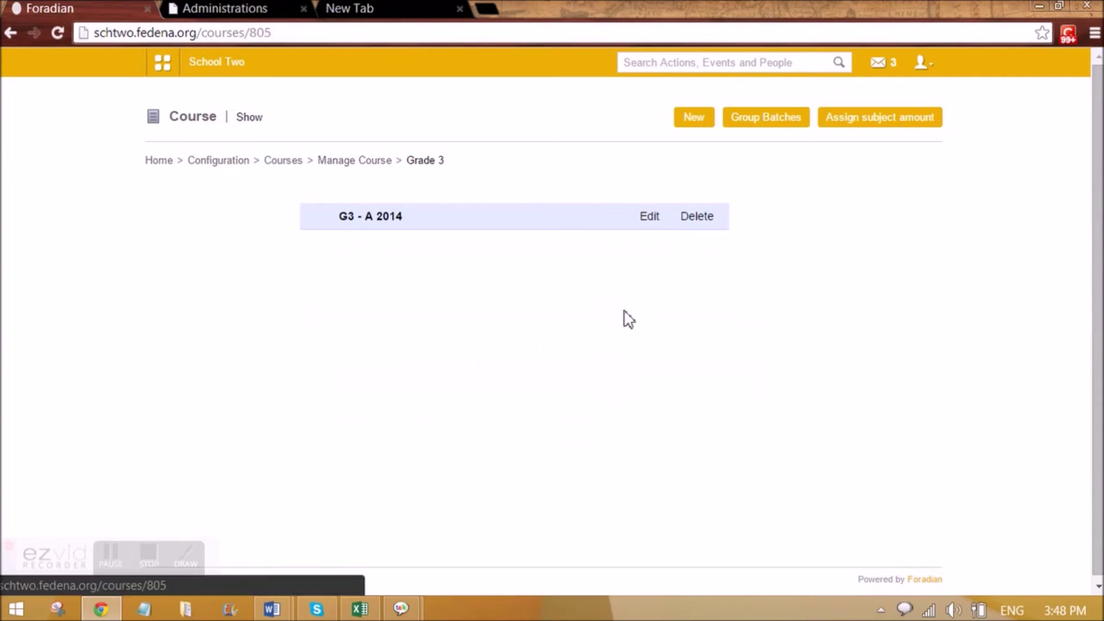
left_click(906, 121)
left_click(417, 214)
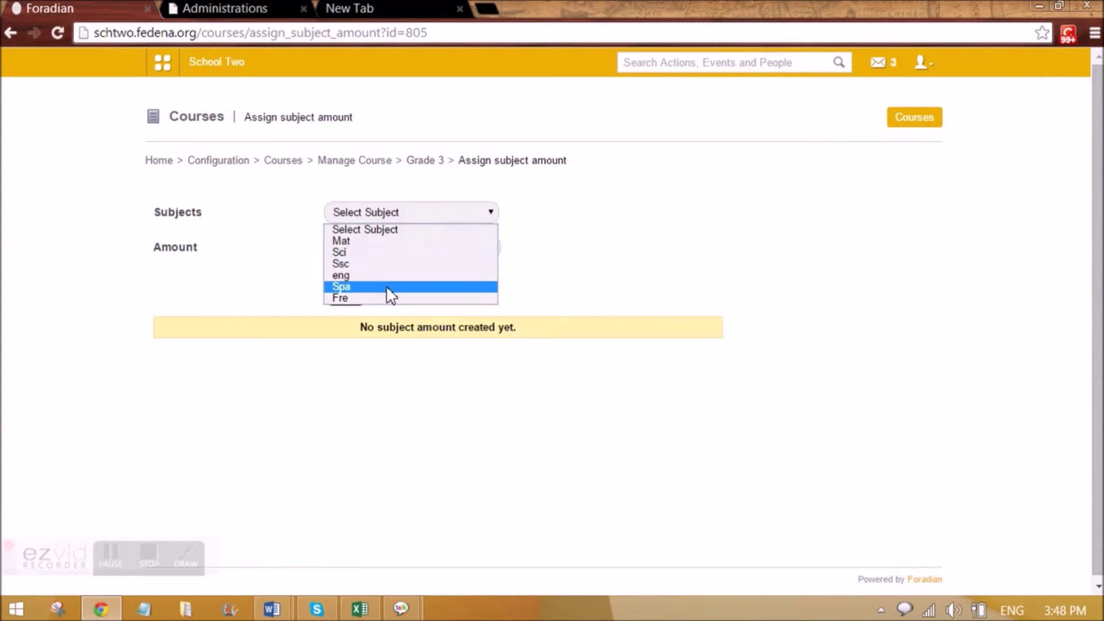
left_click(388, 288)
left_click(397, 253)
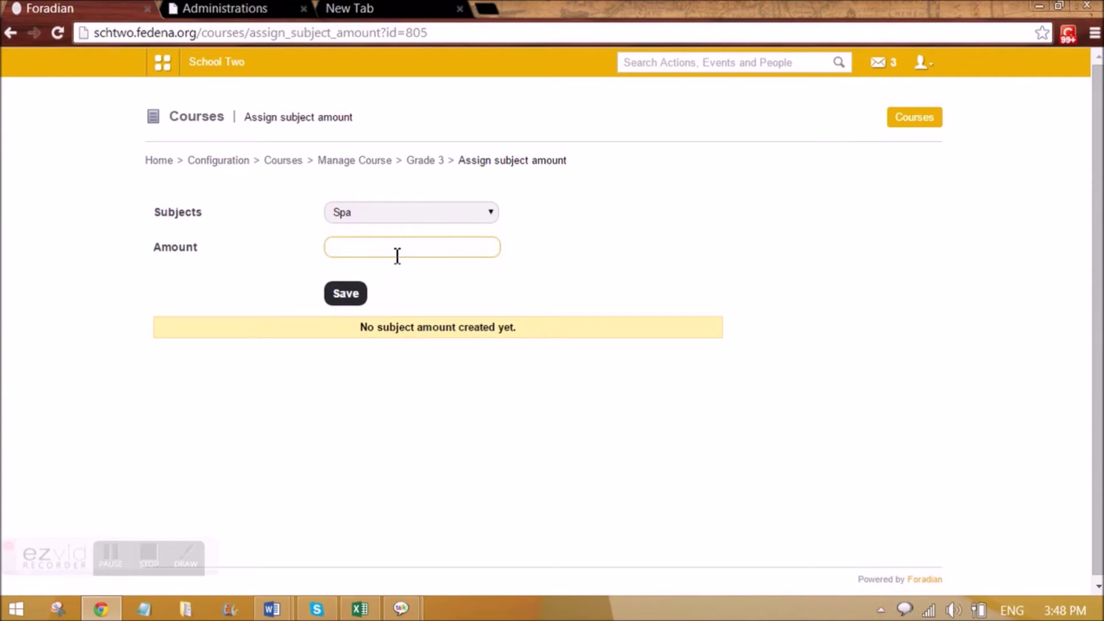
left_click(351, 295)
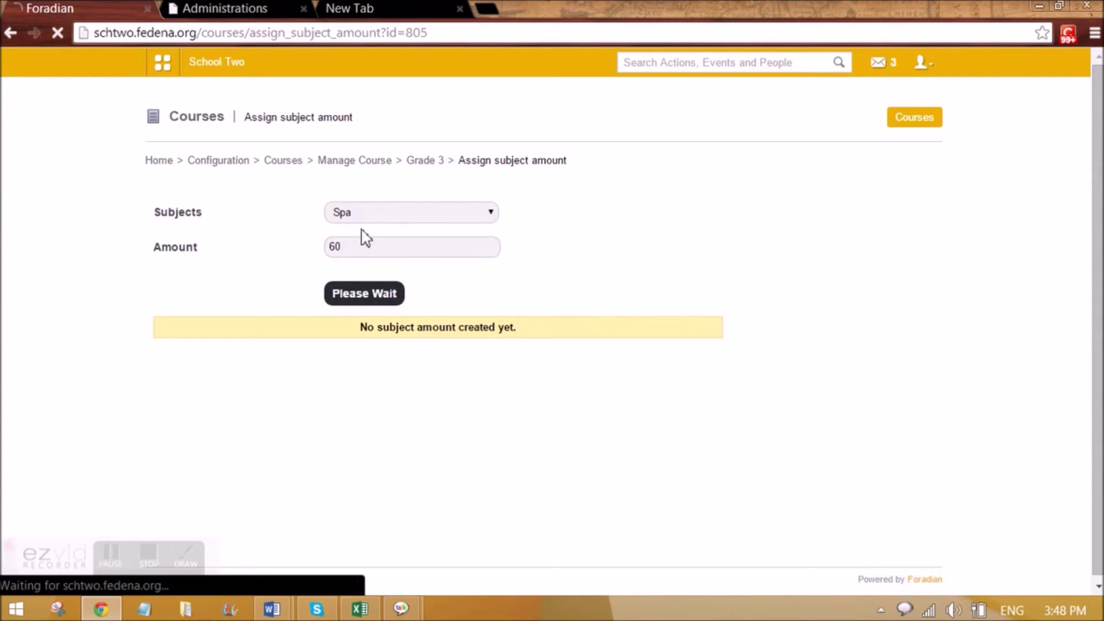
Step: Set Grade 3's Fre subject amount to 70
left_click(370, 245)
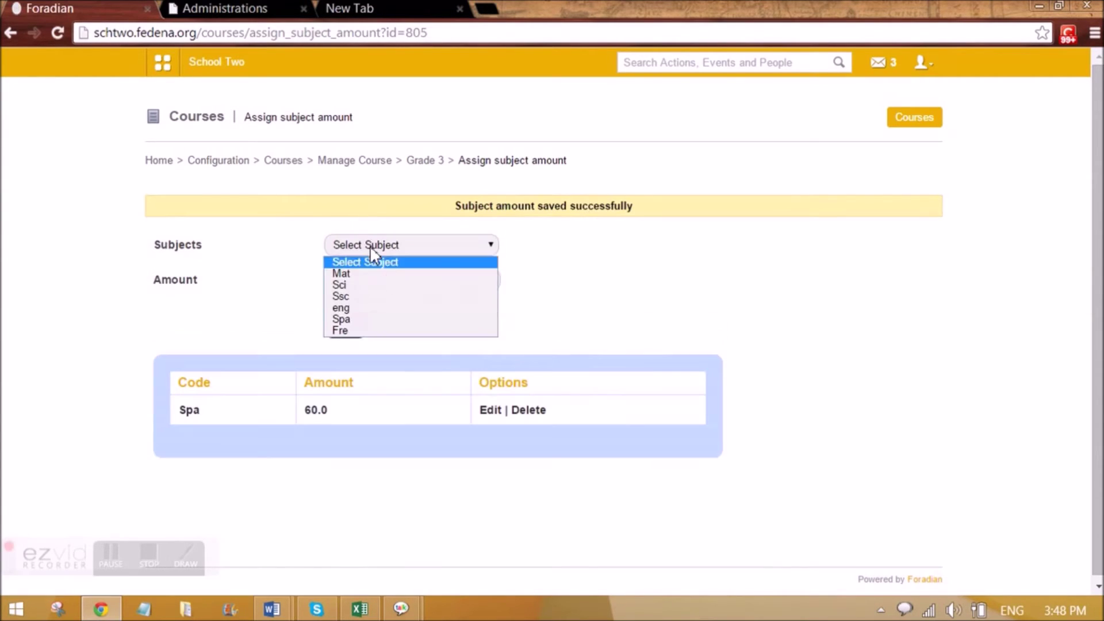
left_click(374, 332)
left_click(374, 280)
type("70")
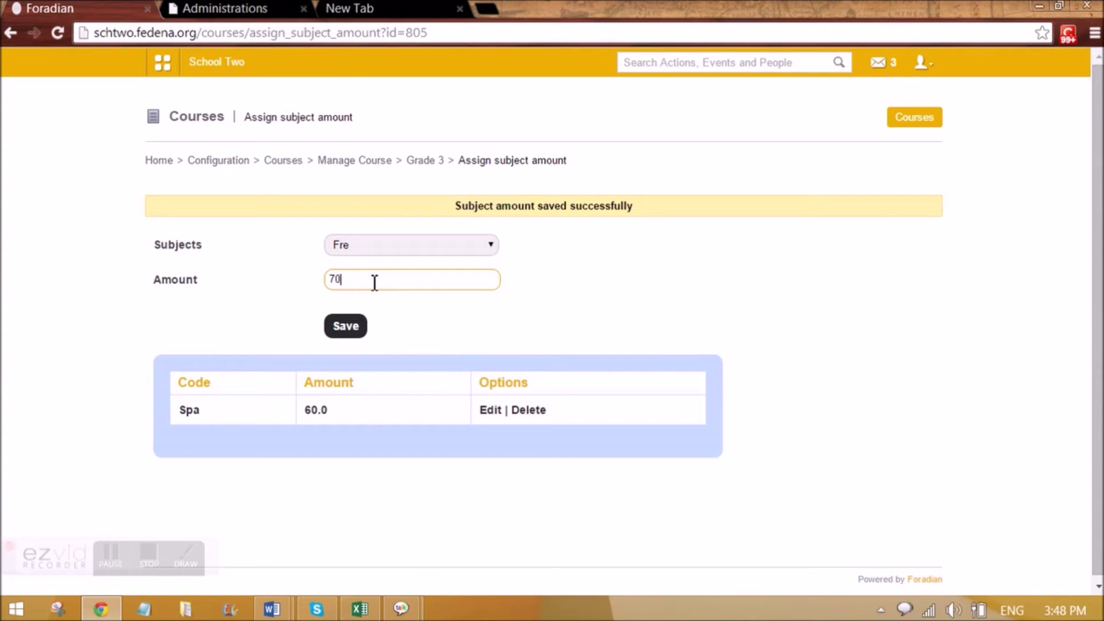
left_click(351, 326)
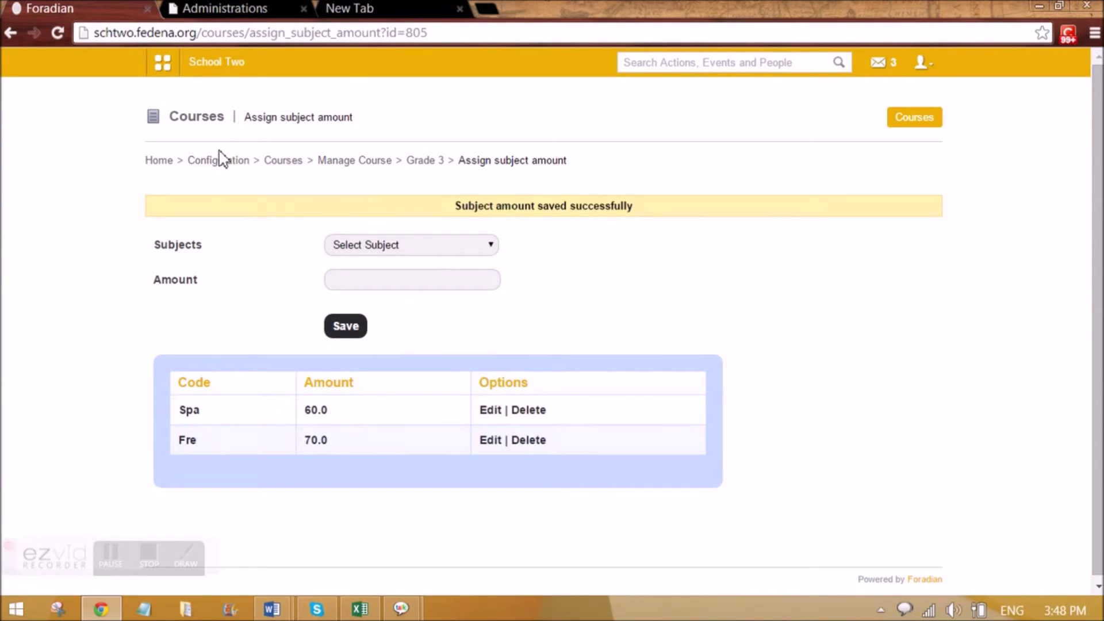
left_click(163, 64)
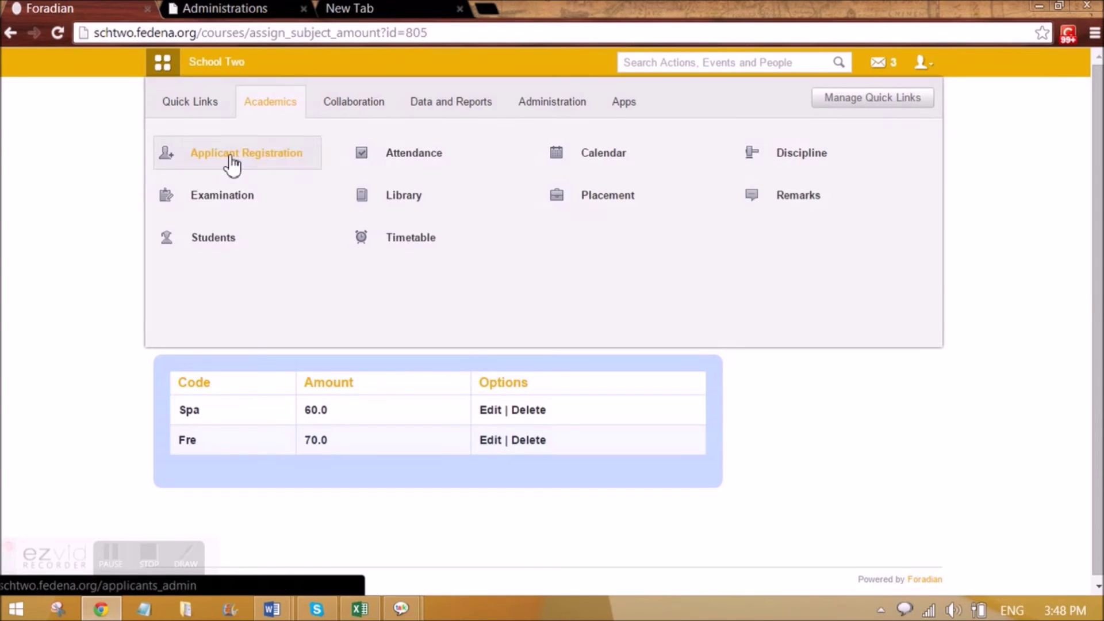
Step: Add a Grade 3 registration course with minimum score 60 and subject-based registration active
left_click(232, 165)
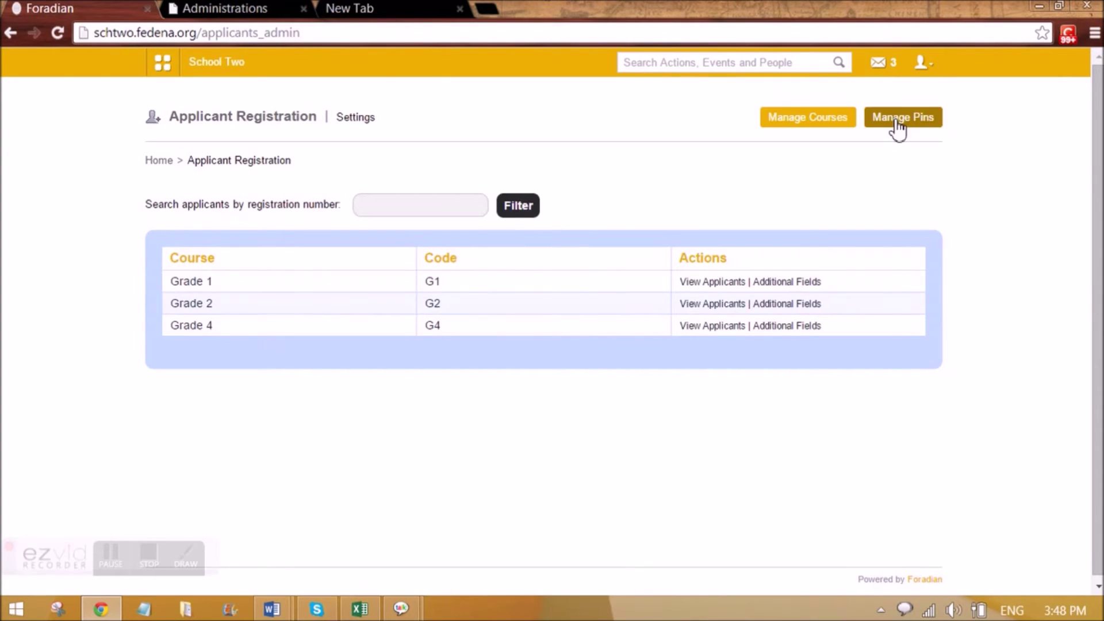
left_click(815, 117)
left_click(907, 117)
left_click(368, 218)
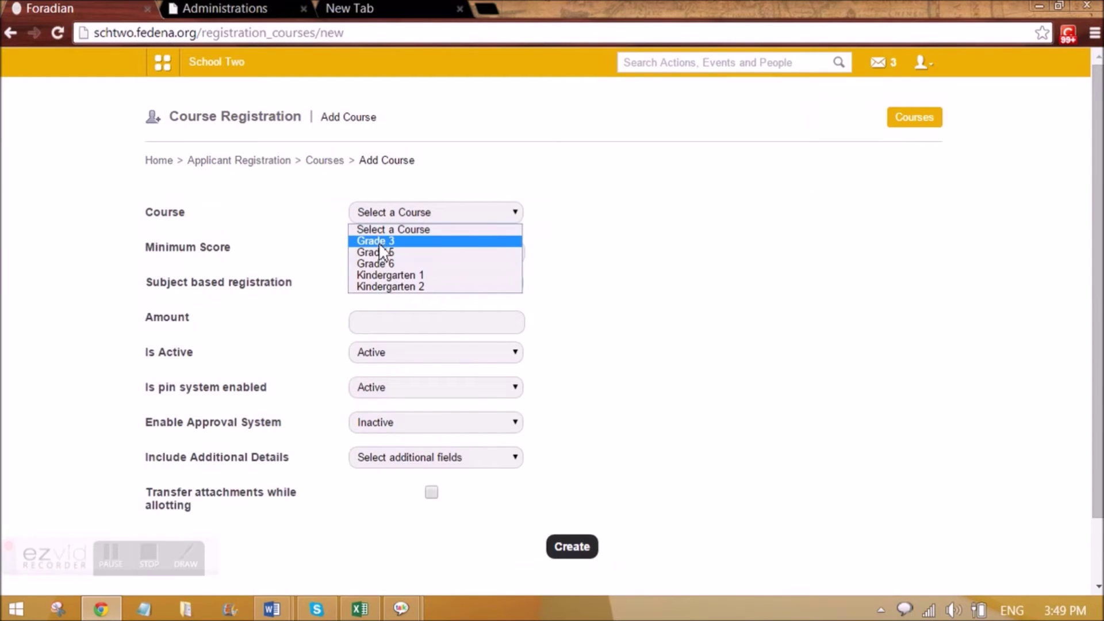
left_click(378, 242)
left_click(393, 253)
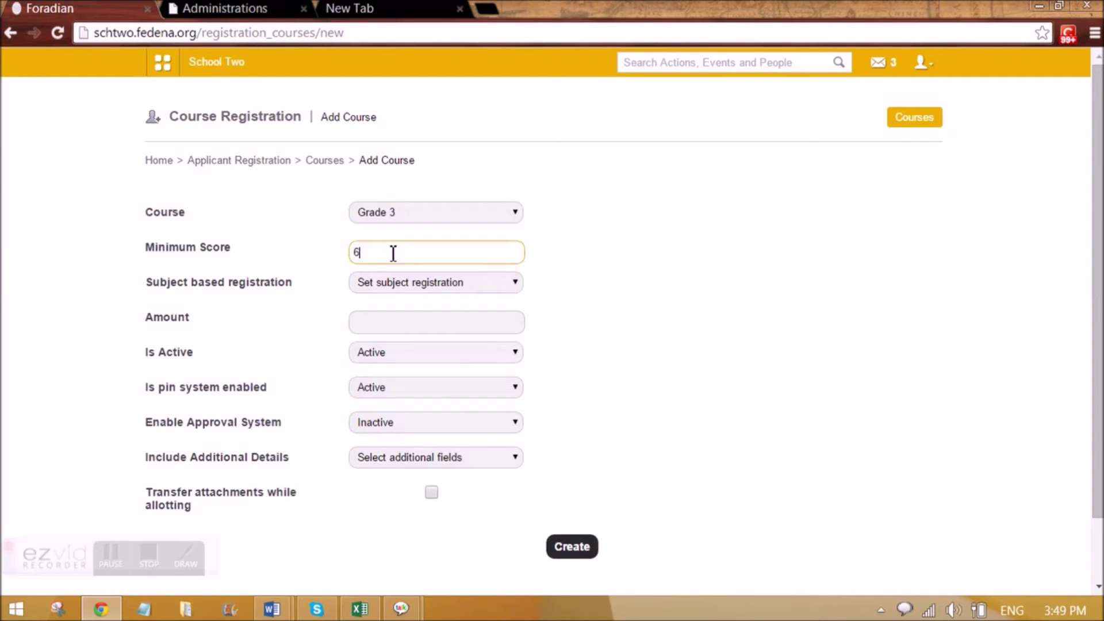
left_click(396, 284)
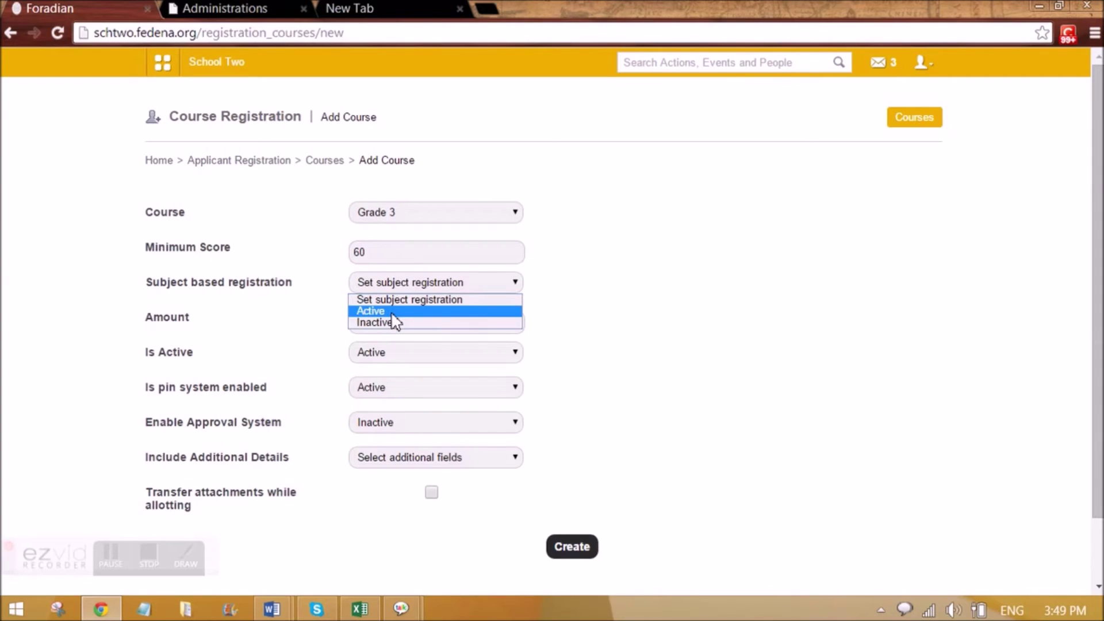
left_click(392, 313)
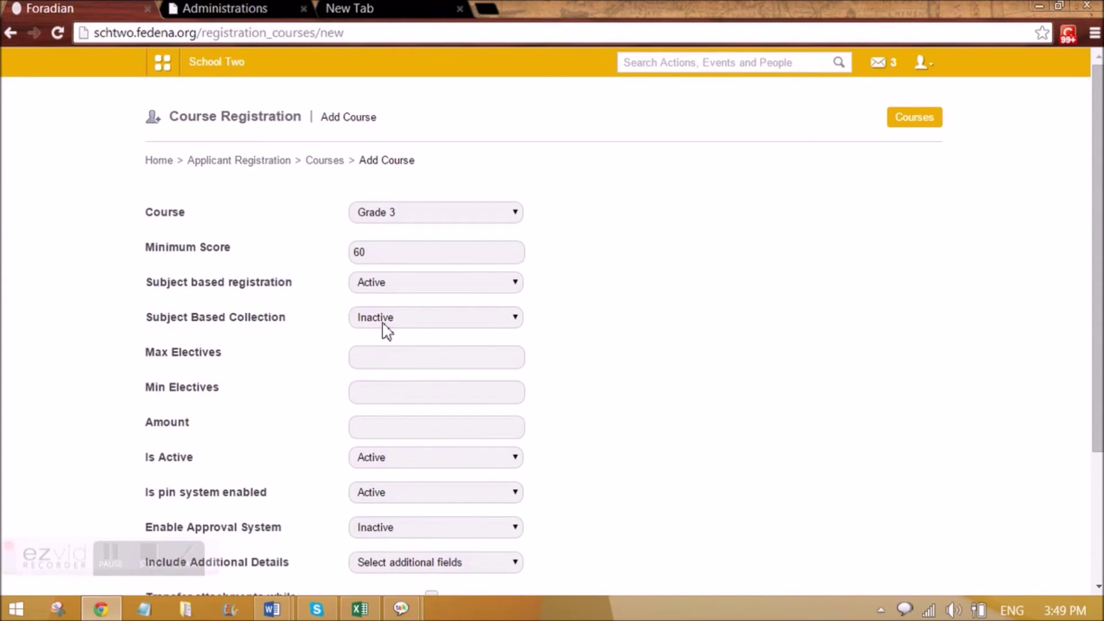
Step: Set electives to minimum 1 and maximum 3, with amount 400
left_click(377, 424)
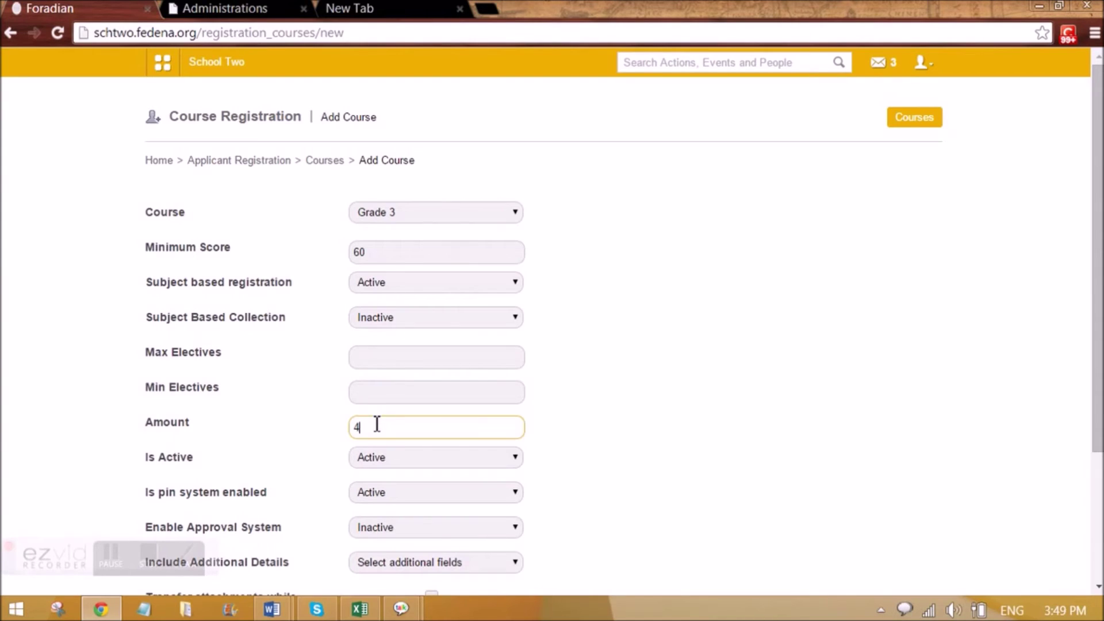
left_click(378, 357)
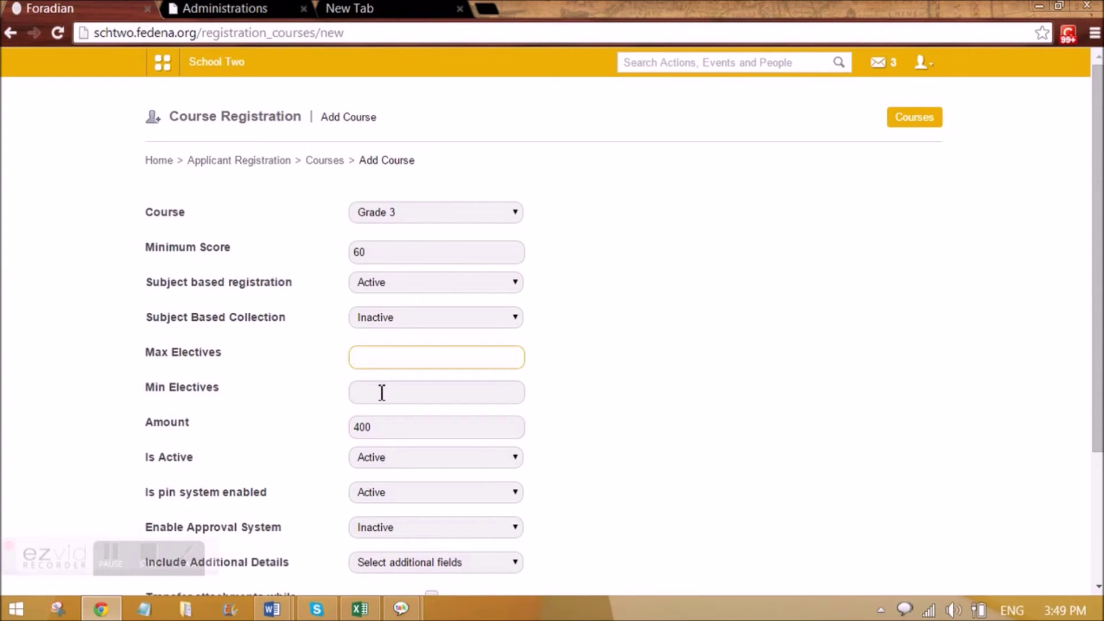
left_click(382, 392)
type("1")
left_click(376, 357)
type("3")
left_click(632, 402)
Step: Turn on approval and additional details with Passport, transfer attachments, and create the course
scroll(627, 408, "down", 3)
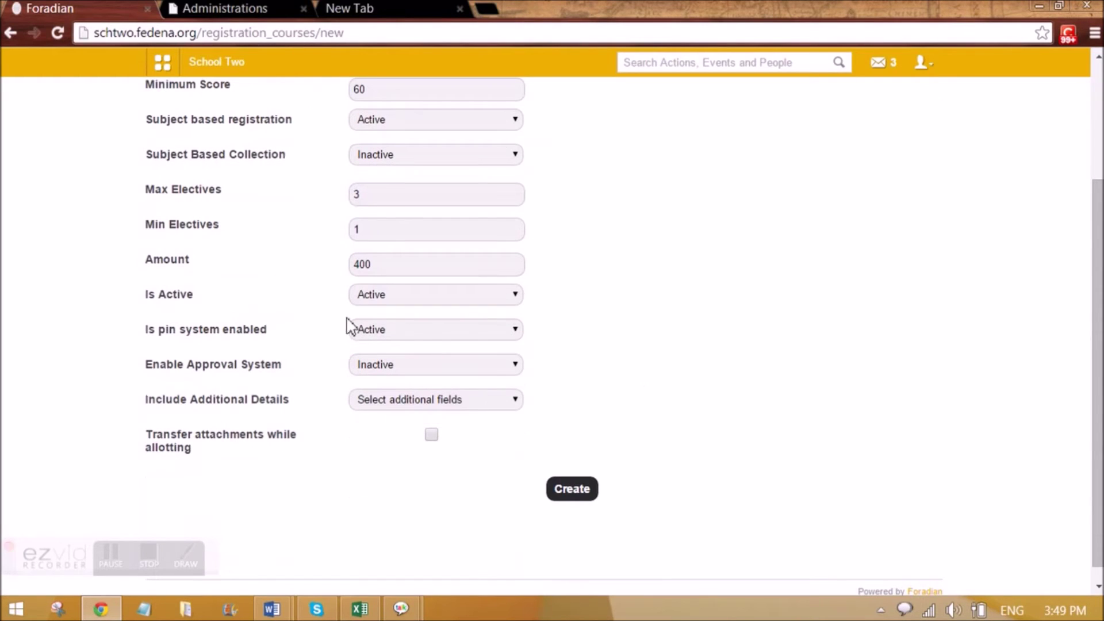
left_click(396, 370)
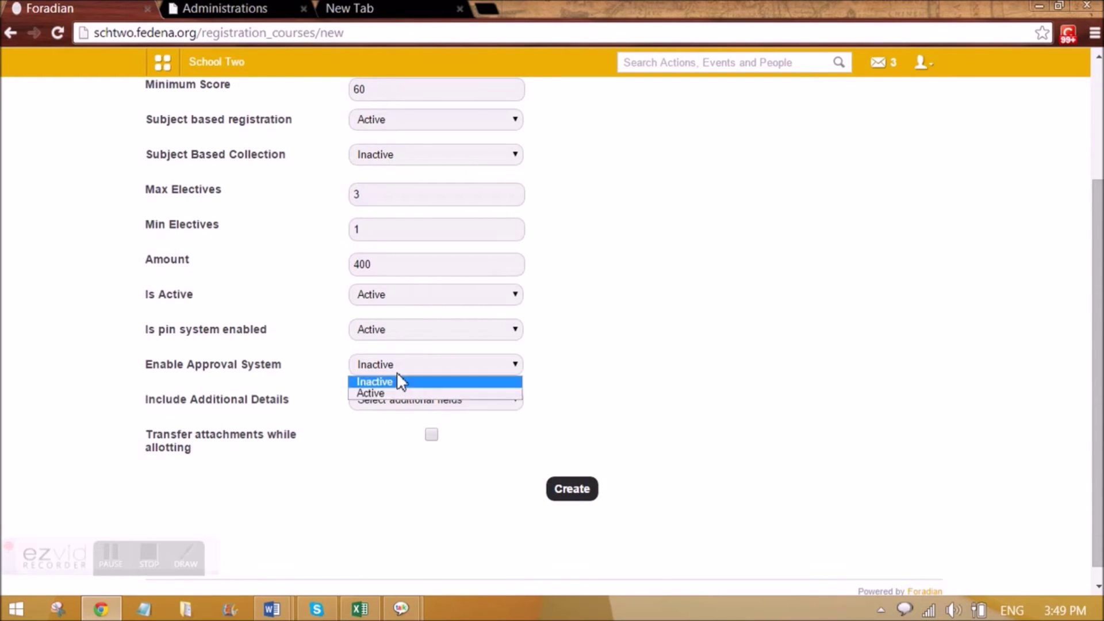
left_click(395, 397)
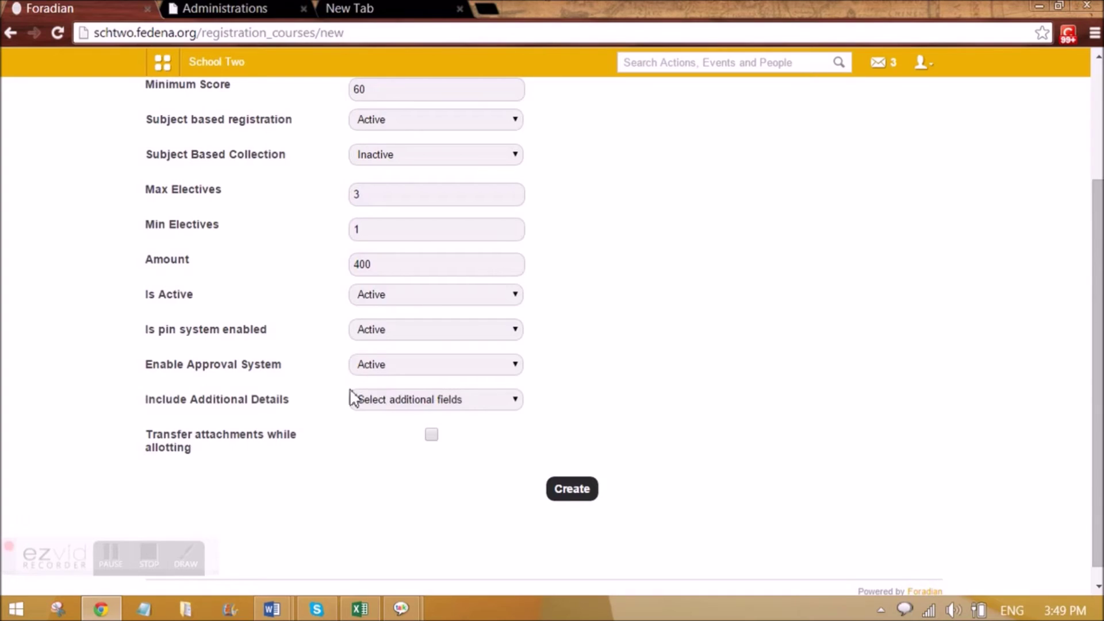
left_click(391, 402)
left_click(384, 427)
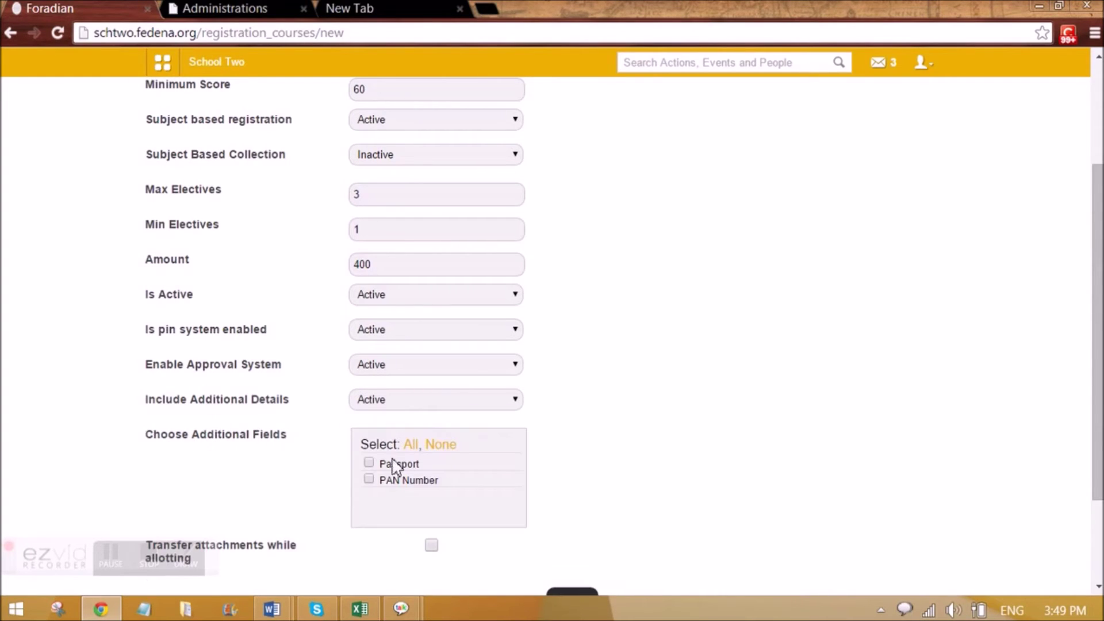
left_click(371, 461)
scroll(374, 468, "down", 3)
left_click(431, 419)
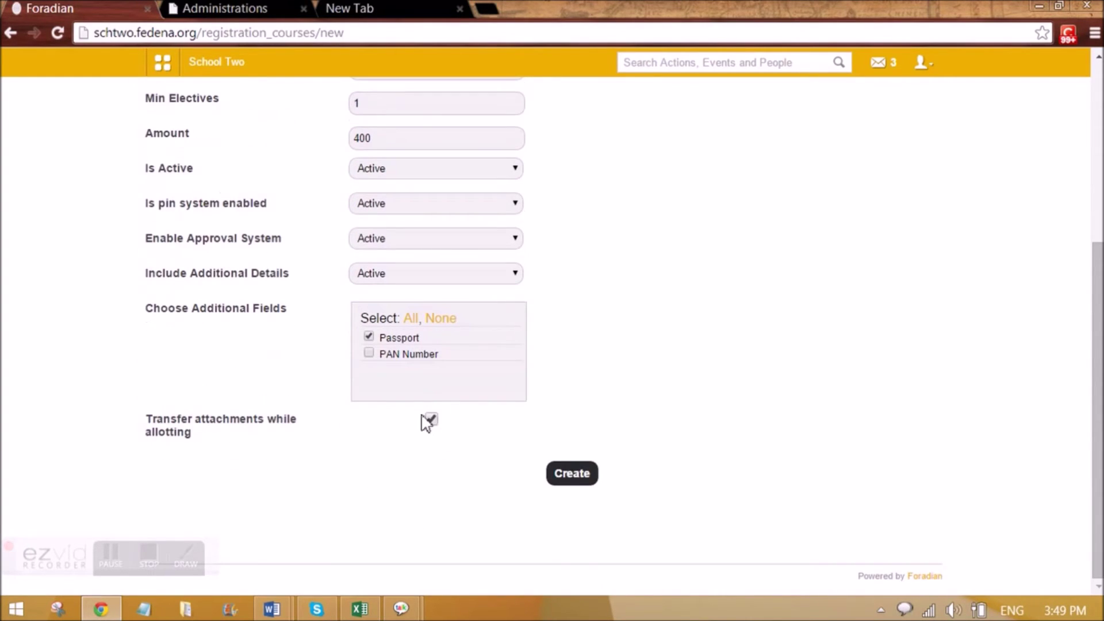
left_click(569, 477)
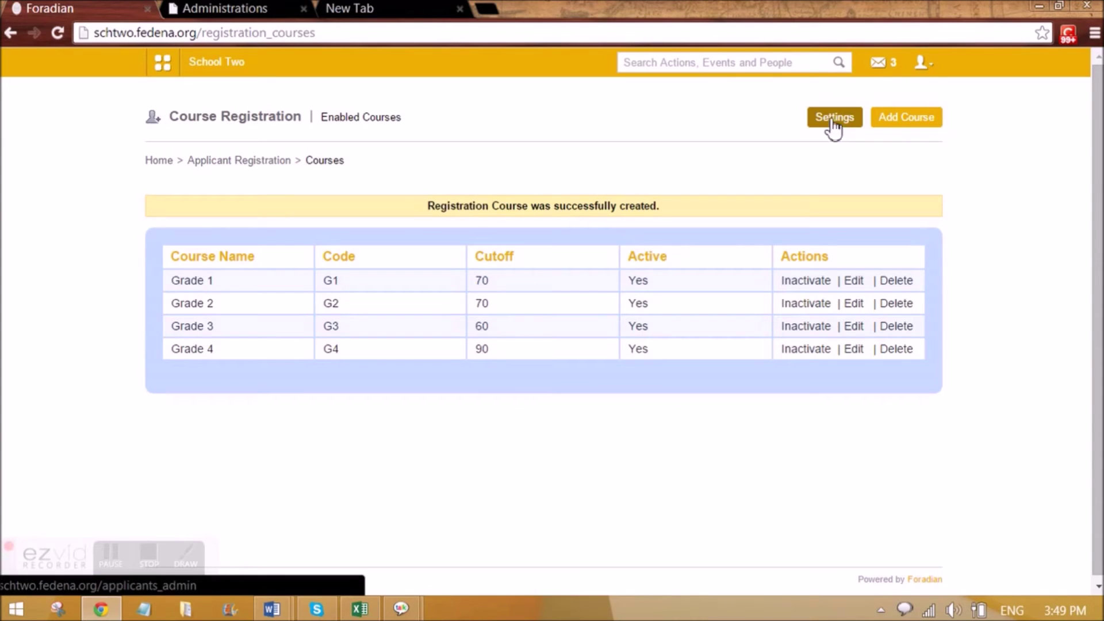
Step: Return to Applicant Registration Settings and open Manage Pins to add a new pin group
left_click(888, 119)
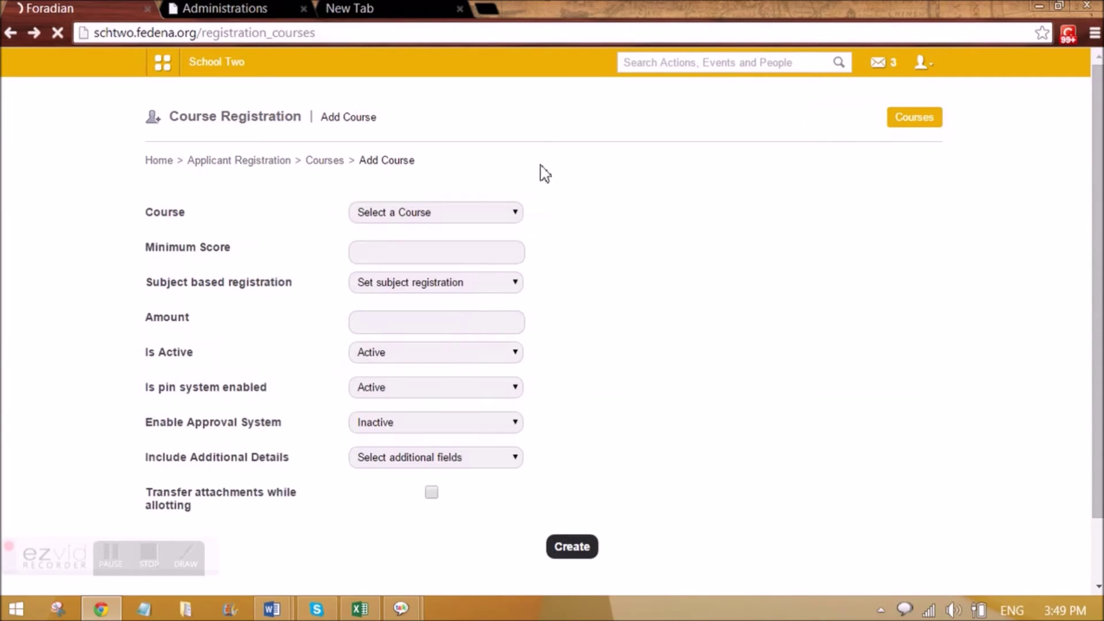
left_click(820, 116)
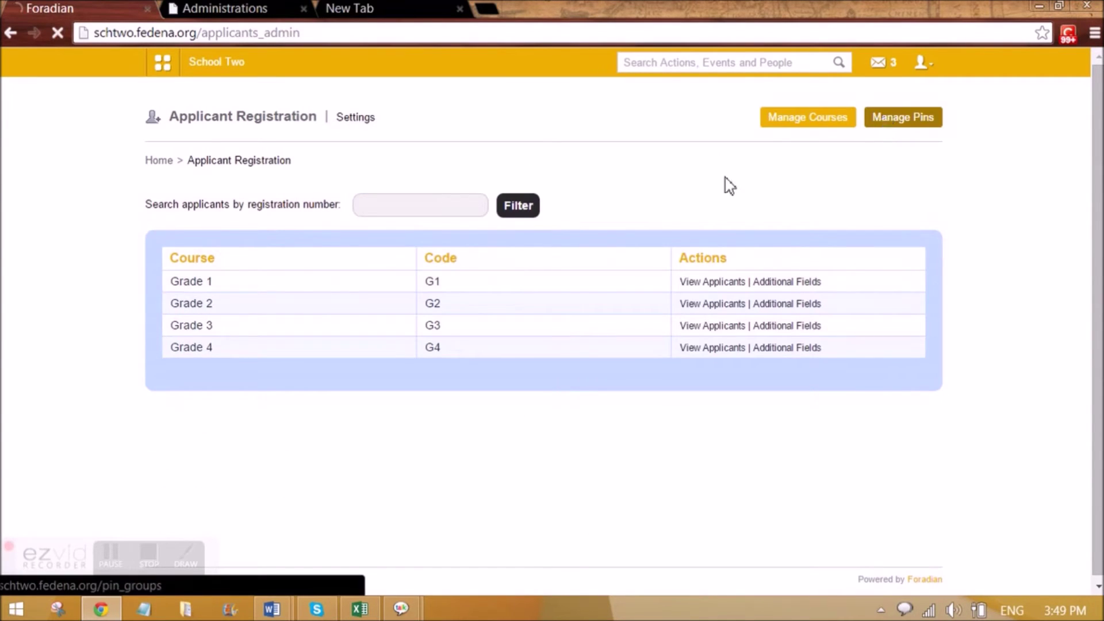
left_click(886, 119)
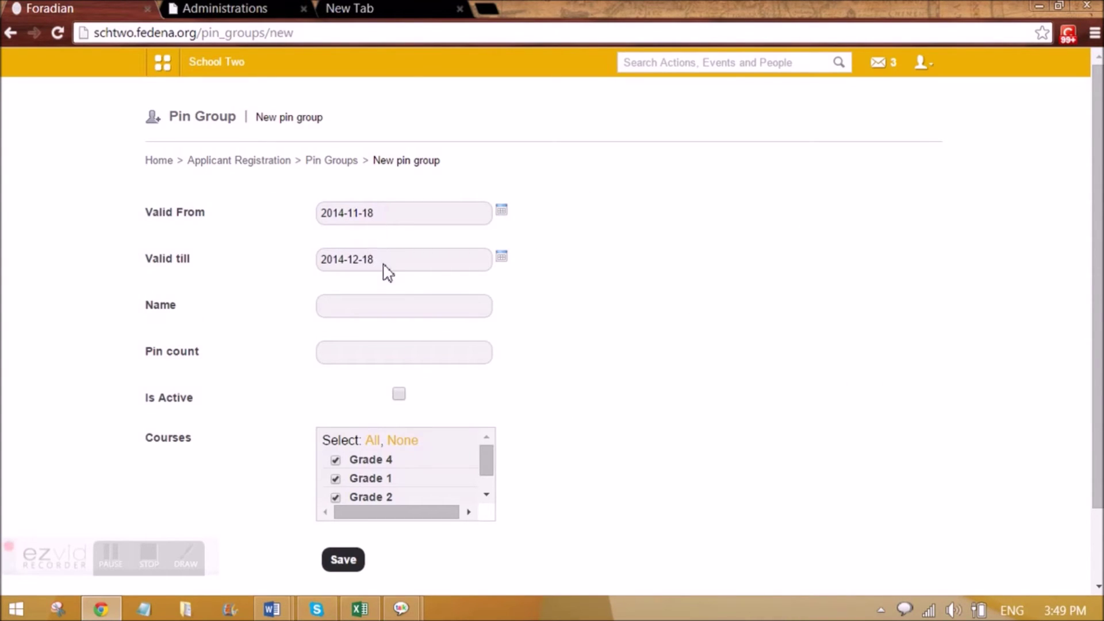
Step: Name the pin group '5 Pins for Grade 3' and set its number of pins to 5
left_click(378, 302)
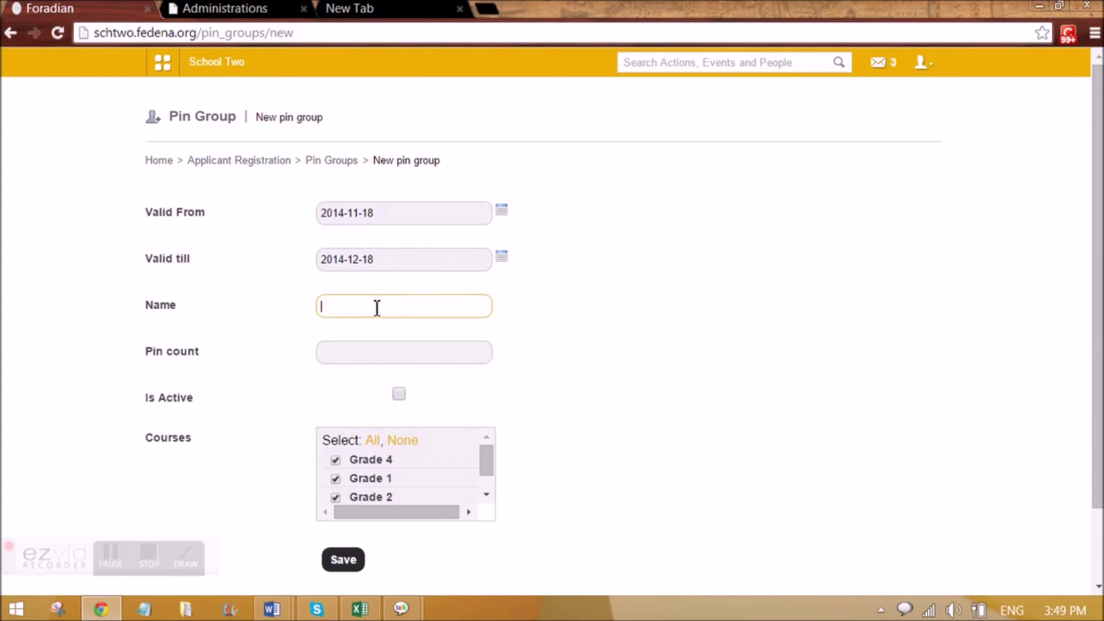
left_click(382, 334)
key("BackSpace")
type("3")
left_click(414, 345)
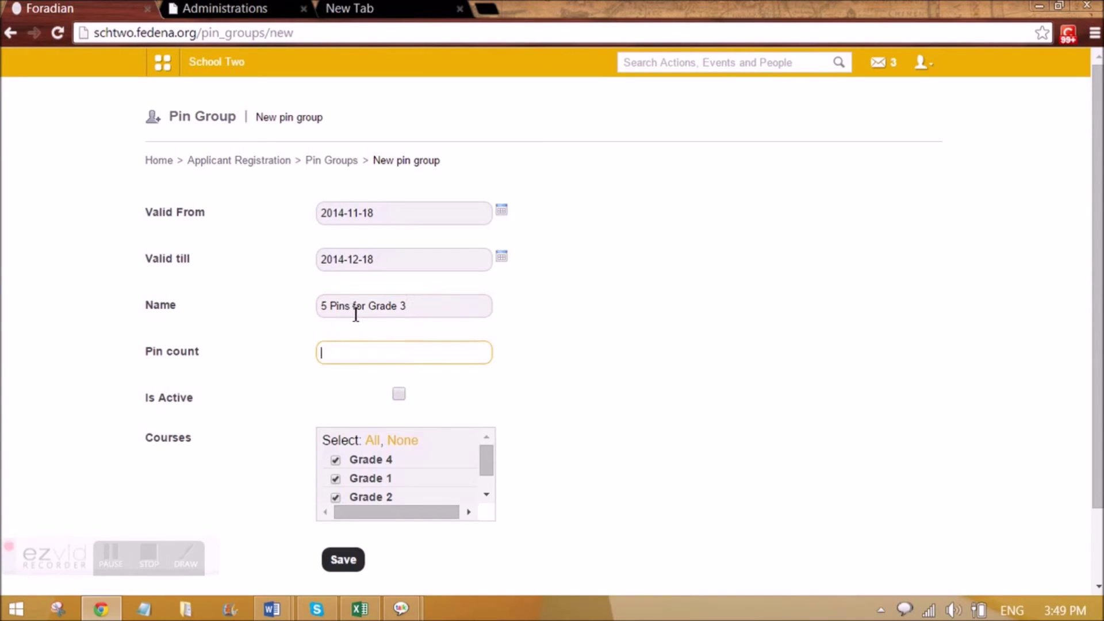
left_click_drag(356, 314, 317, 305)
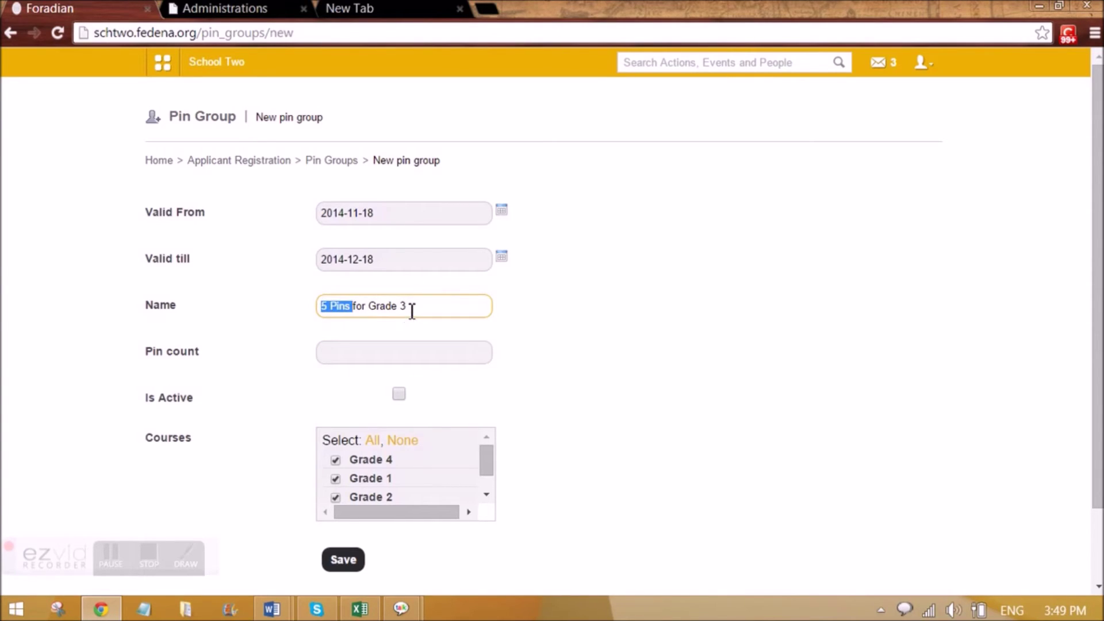
left_click_drag(411, 311, 372, 310)
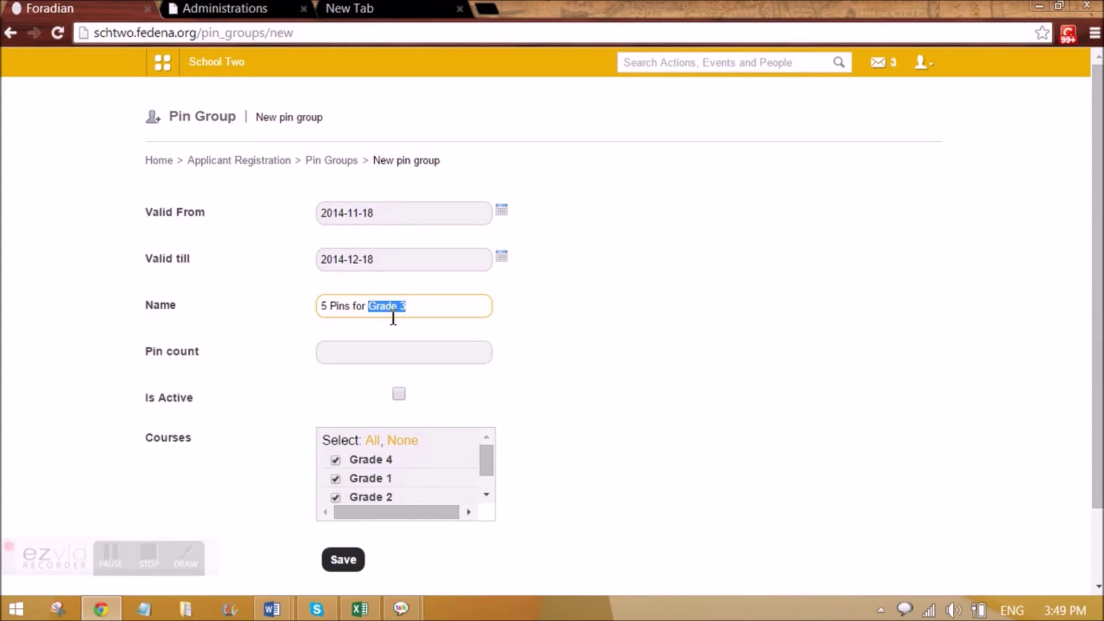
left_click(376, 354)
type("5")
left_click(544, 396)
Step: Make the pin group active, limit its courses to Grade 3 only, and save it
left_click(398, 394)
scroll(387, 396, "down", 3)
scroll(368, 388, "up", 1)
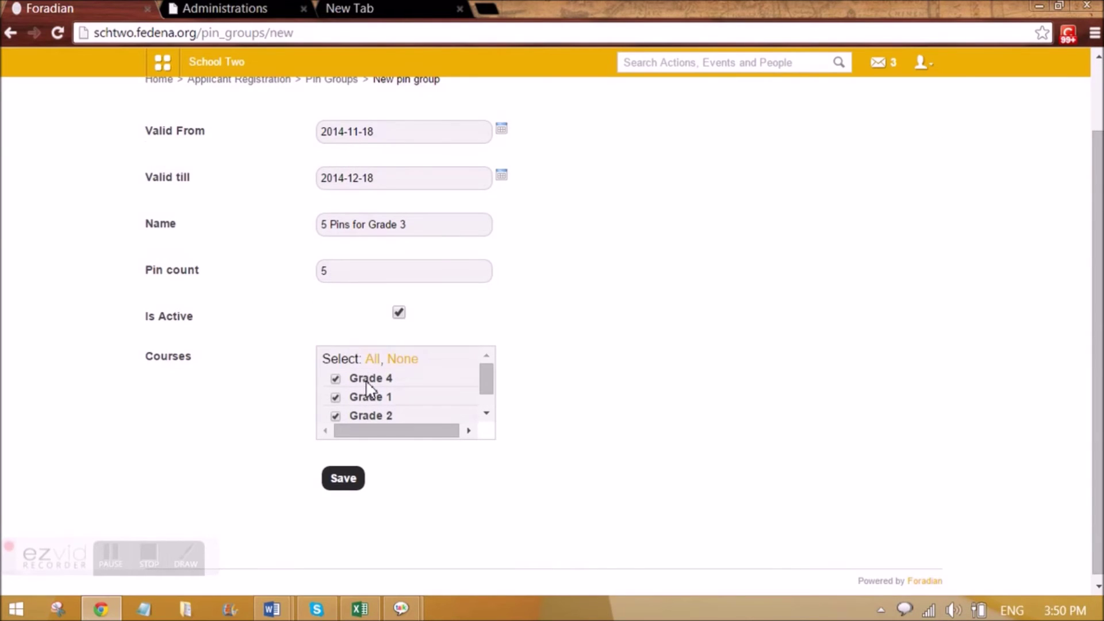
scroll(364, 403, "down", 1)
scroll(364, 397, "up", 1)
left_click(403, 358)
scroll(382, 410, "down", 2)
left_click(337, 403)
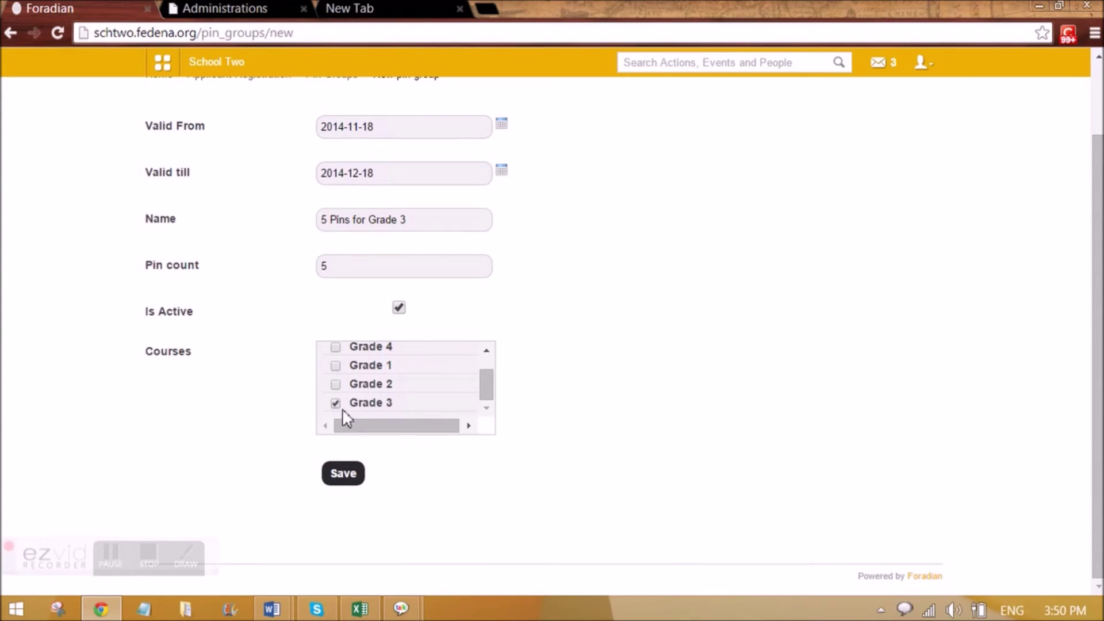
left_click(338, 480)
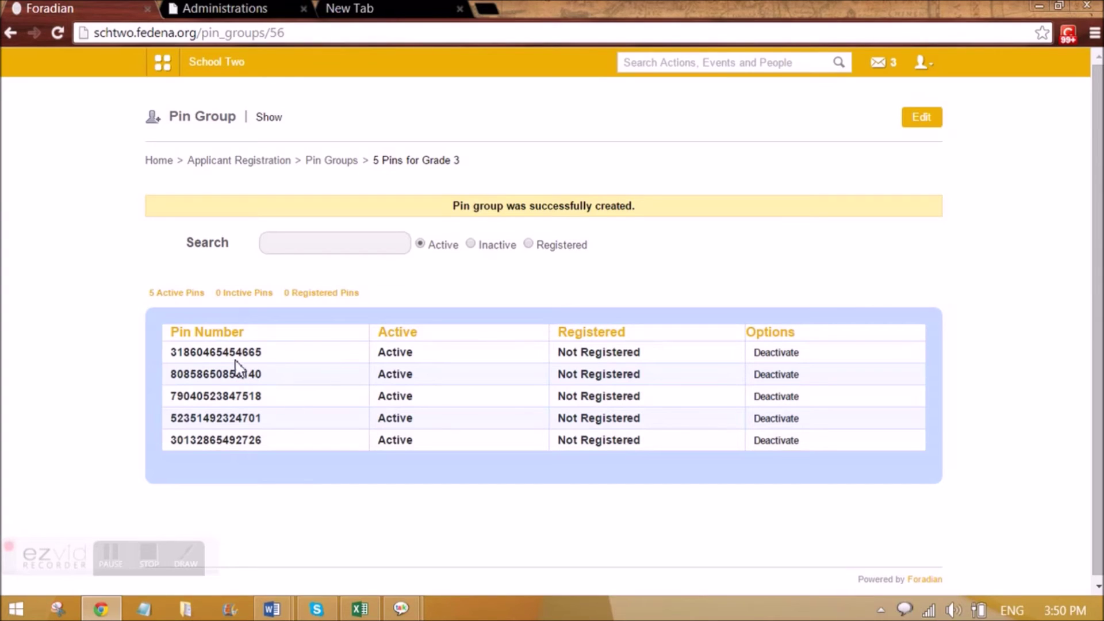
Step: Copy the first generated pin number and open a new incognito browser window
double_click(238, 353)
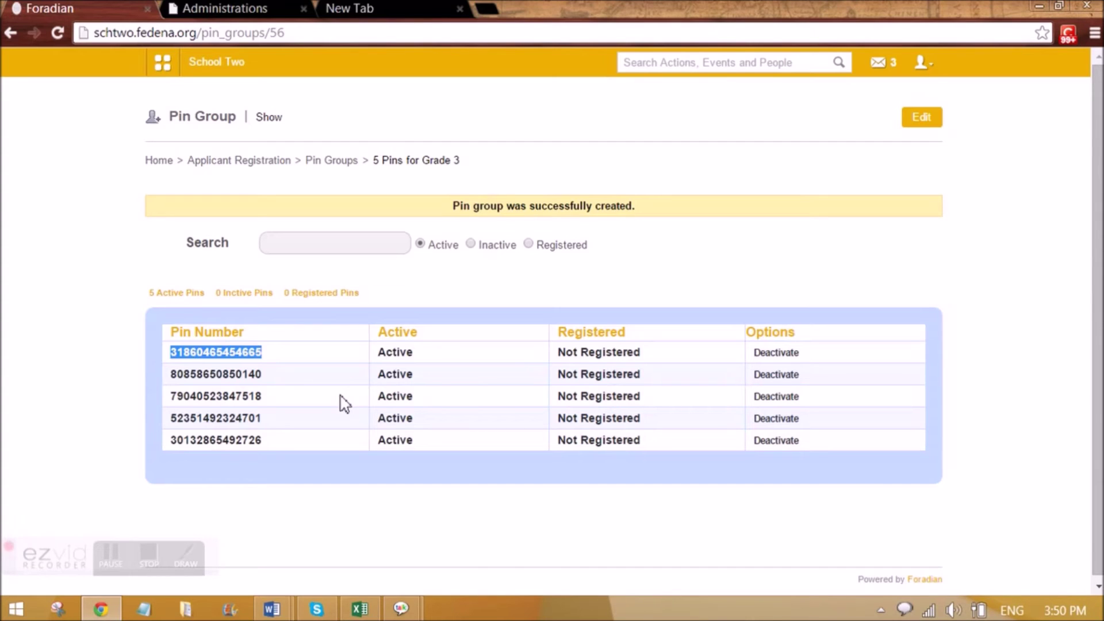
key("ctrl+shift+n")
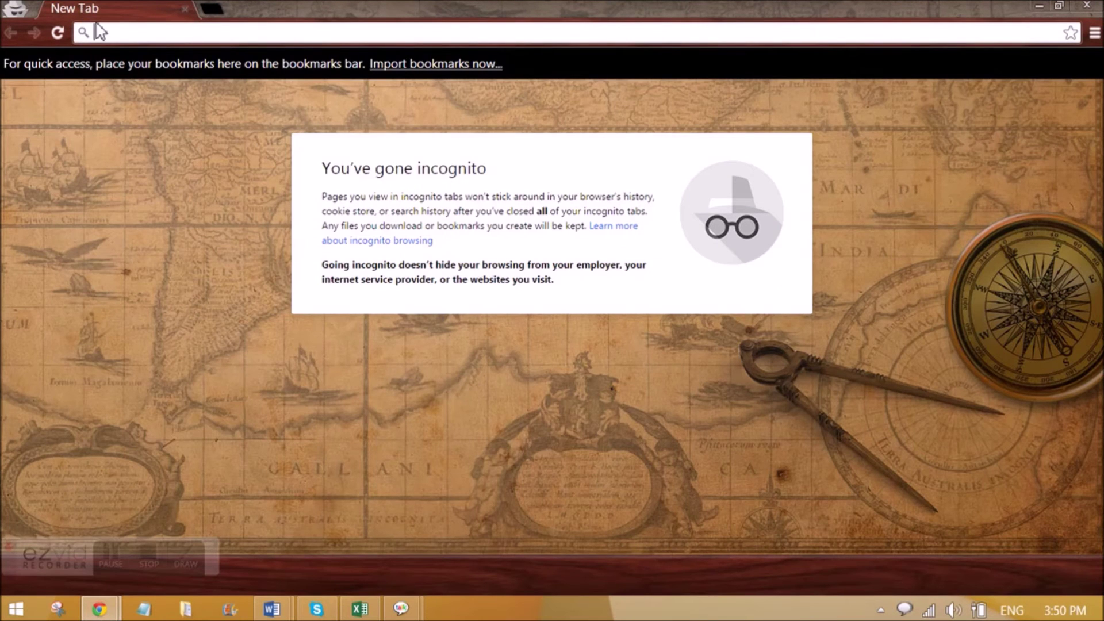
Step: Go to schtwo.fedena.org/register in the incognito window
type("schtwo.fedena.org")
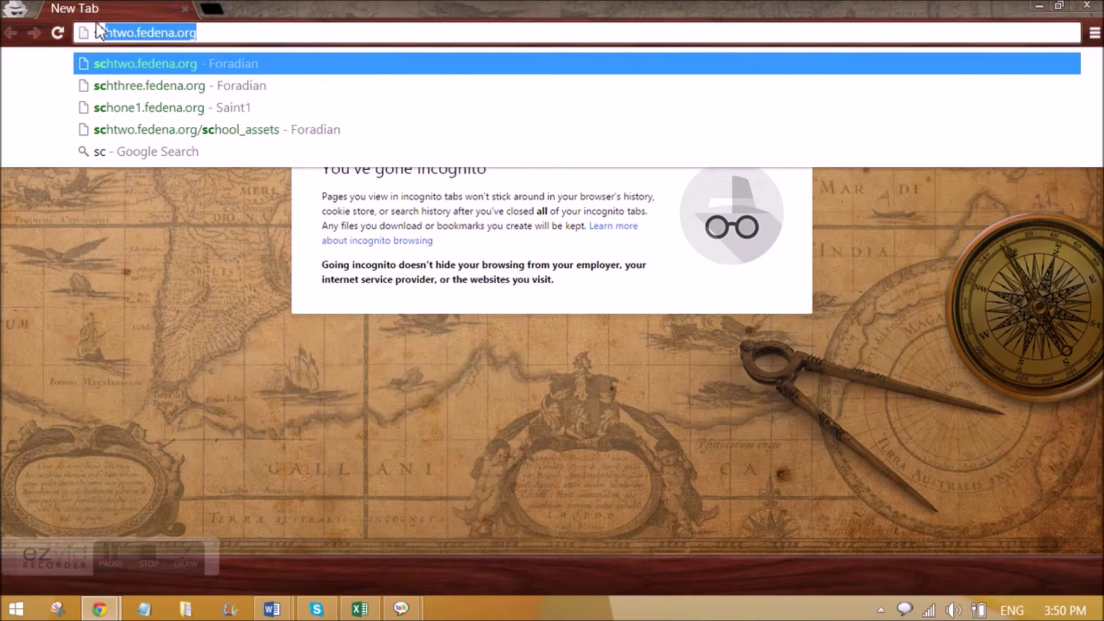
key("End")
type("\\regist")
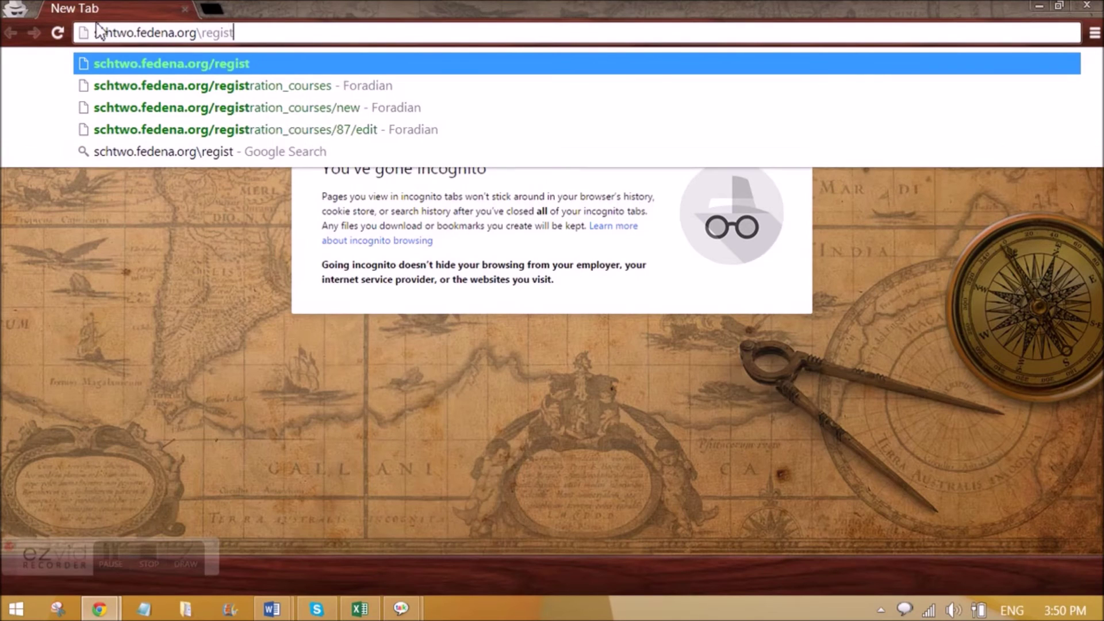
type("er")
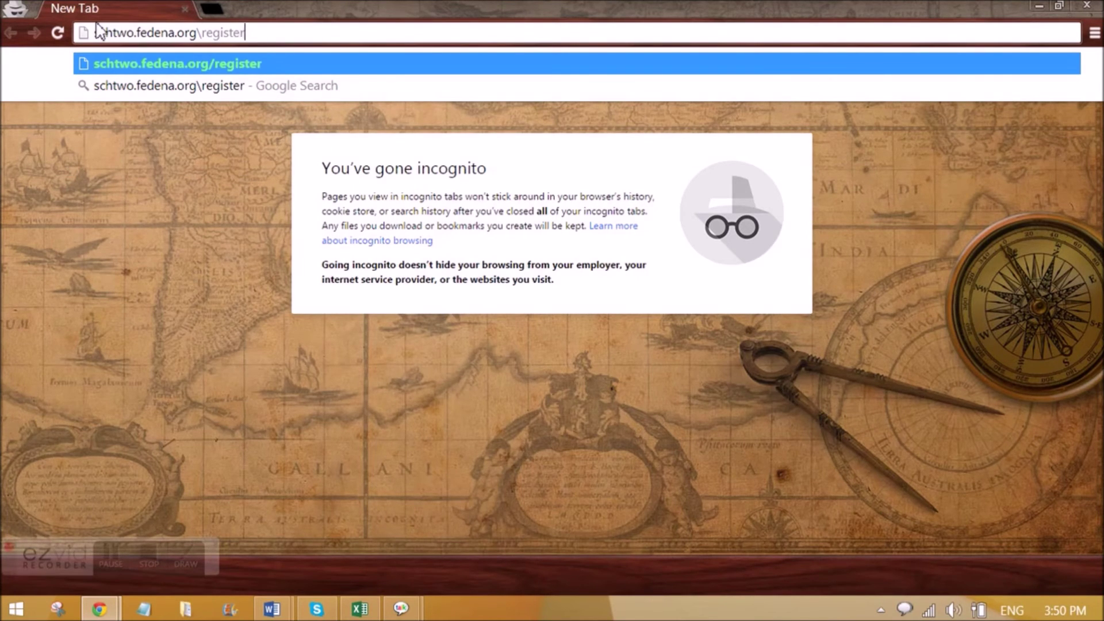
key("Return")
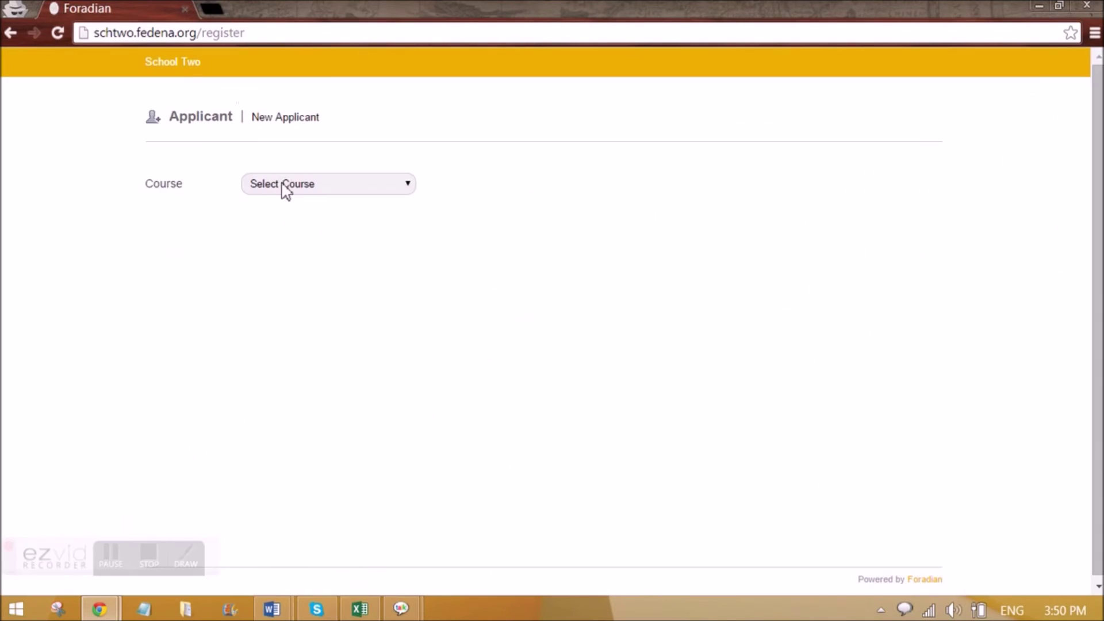
Step: Choose Grade 3 as the course, paste the copied pin number, and submit
left_click(284, 187)
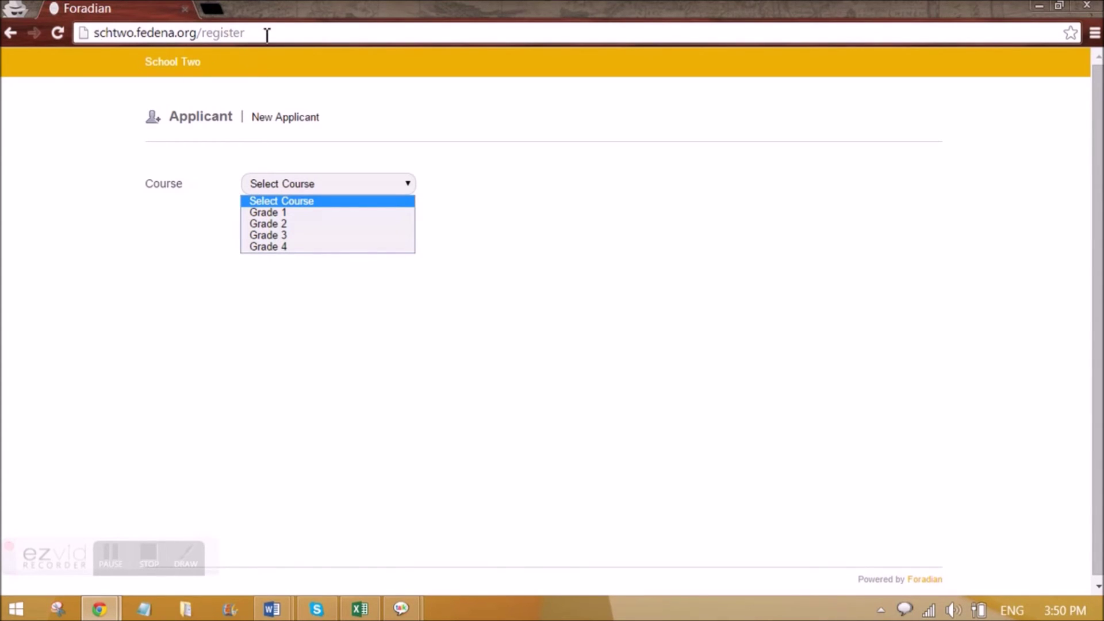
left_click(284, 233)
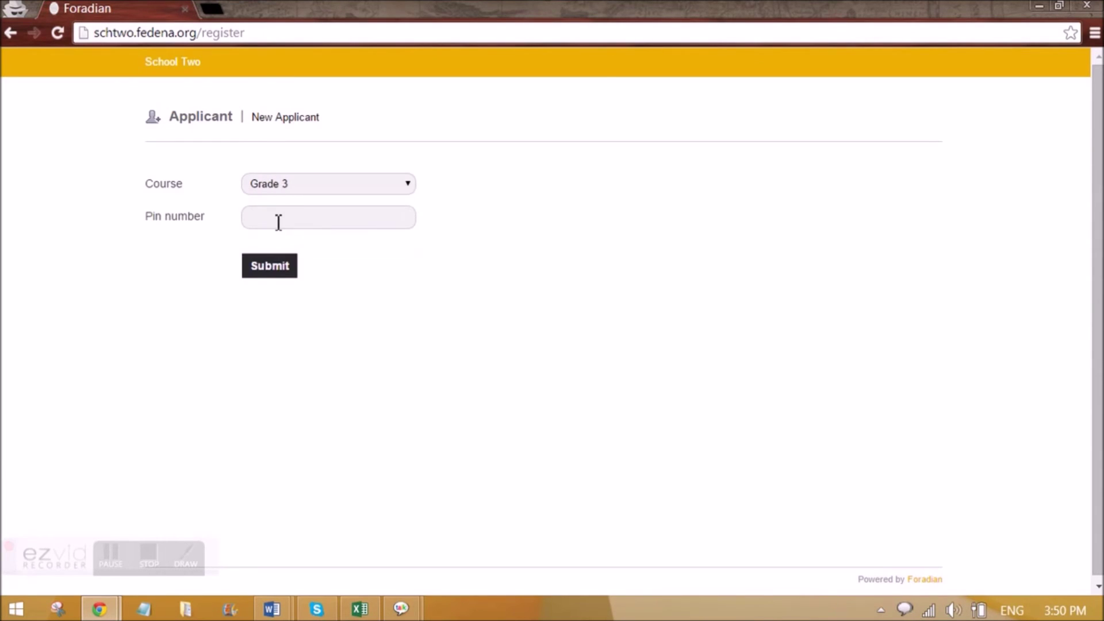
left_click(278, 222)
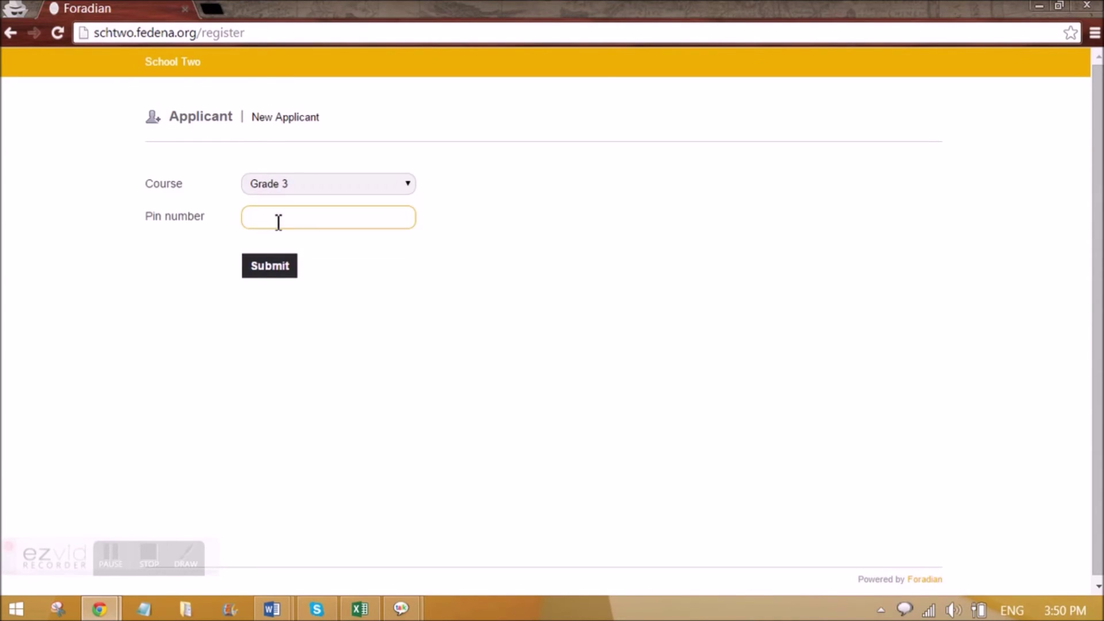
key("ctrl+v")
left_click(284, 271)
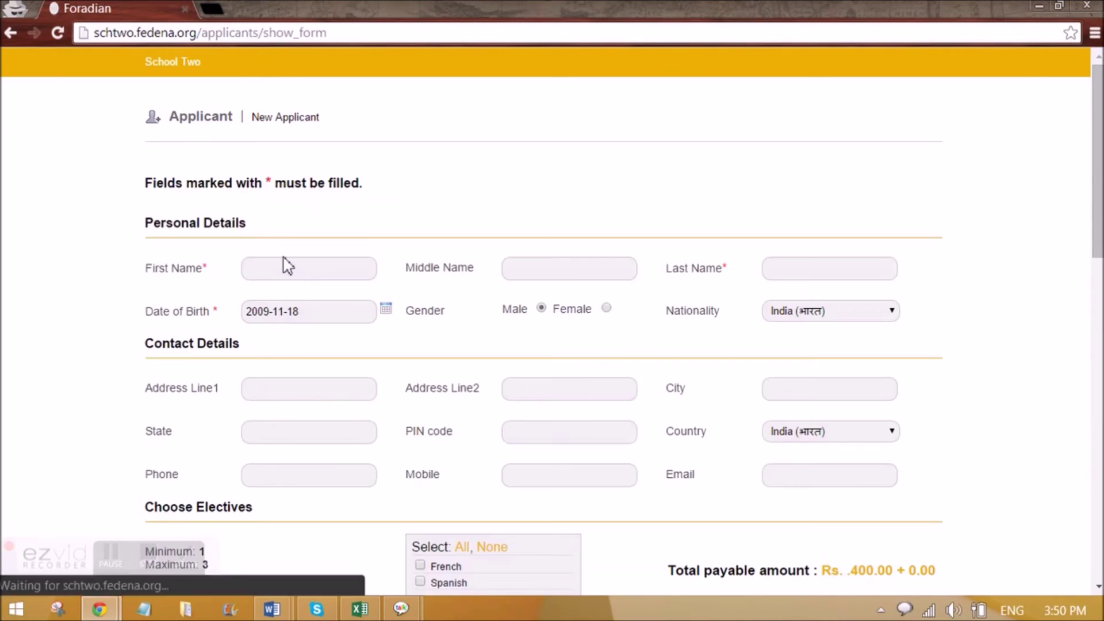
Step: Enter the applicant's first and last name and set the gender to Female
scroll(357, 315, "down", 5)
scroll(428, 320, "up", 5)
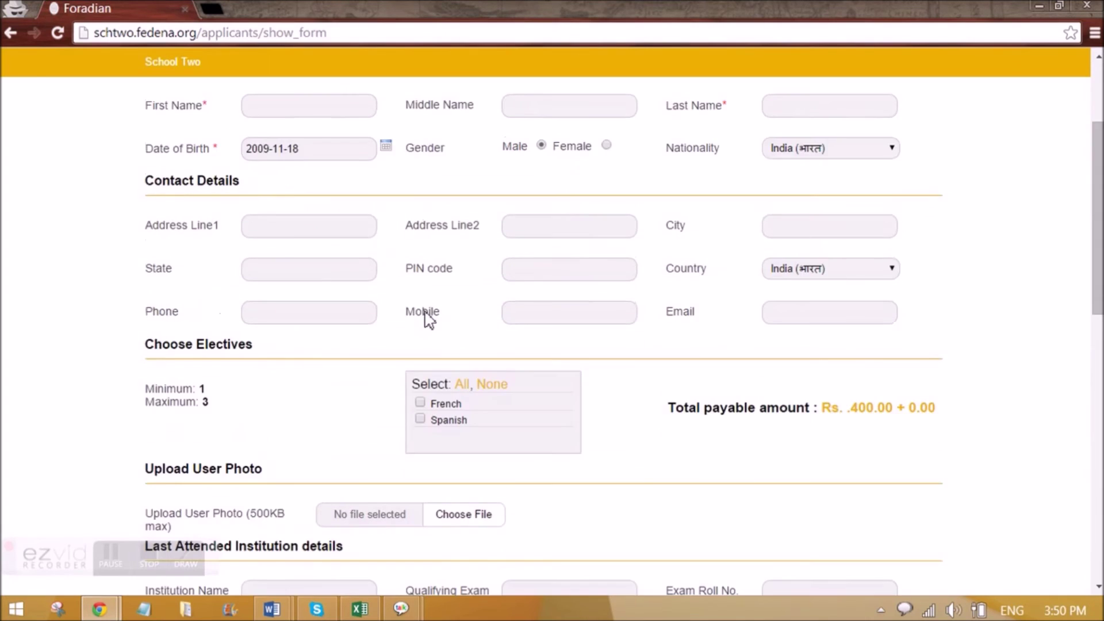
left_click(314, 275)
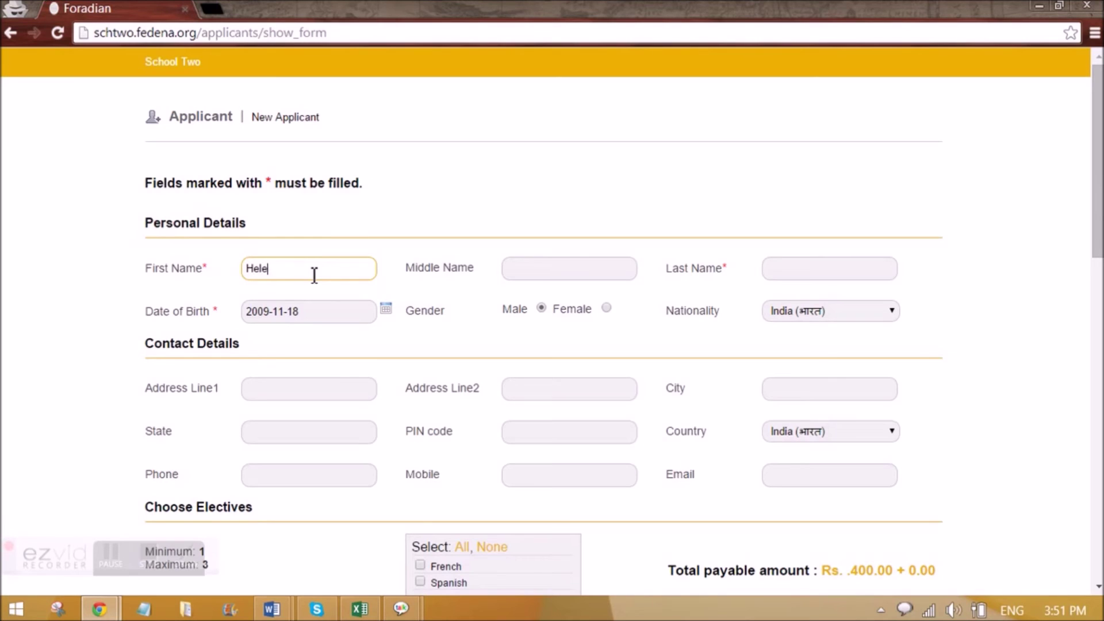
left_click(824, 267)
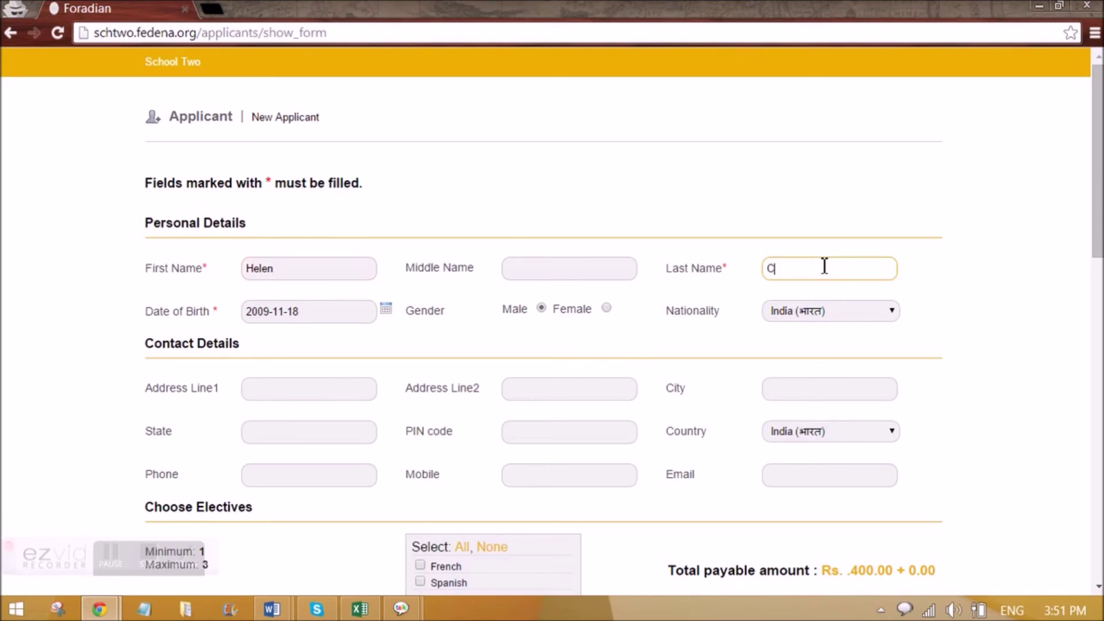
left_click(606, 308)
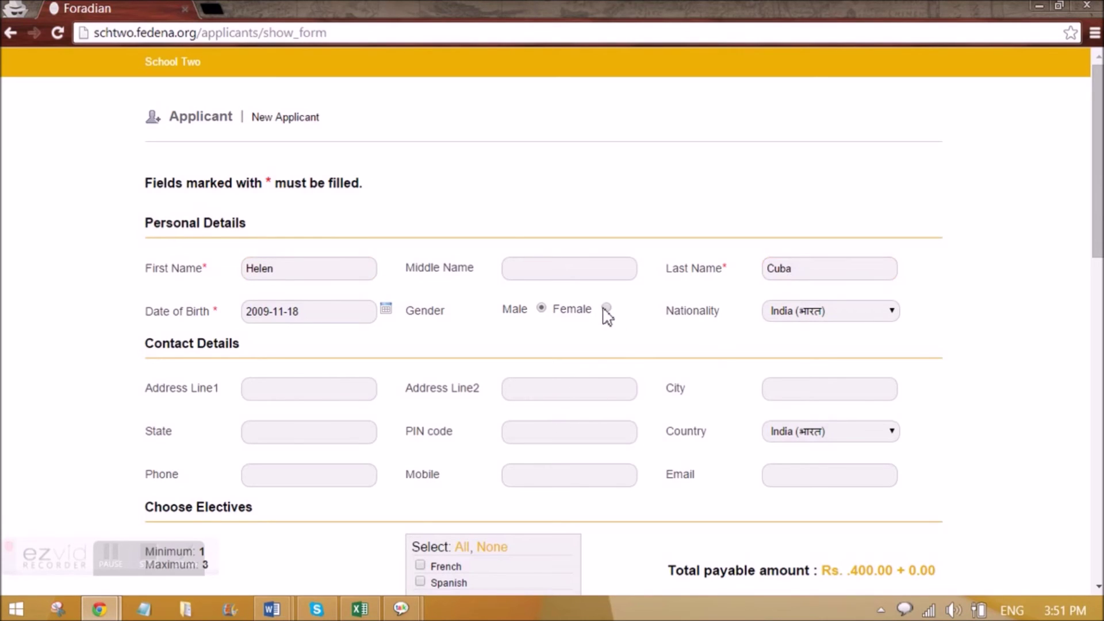
Step: Select French and Spanish as electives, noting how the 400.00 base fee total changes
scroll(477, 409, "down", 4)
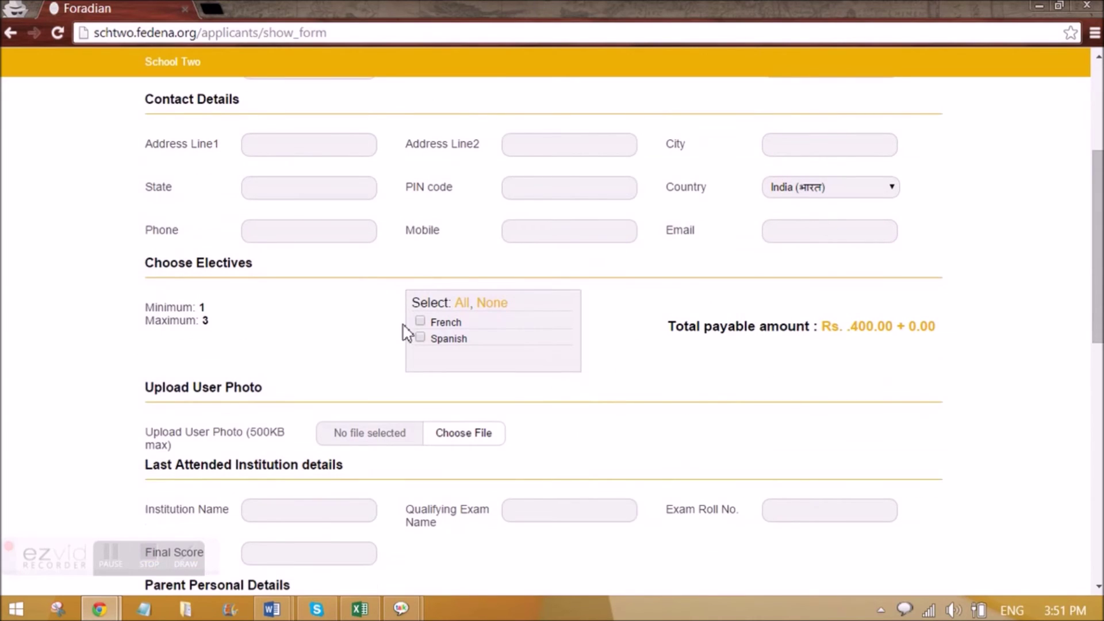
left_click_drag(680, 332, 895, 327)
left_click(855, 329)
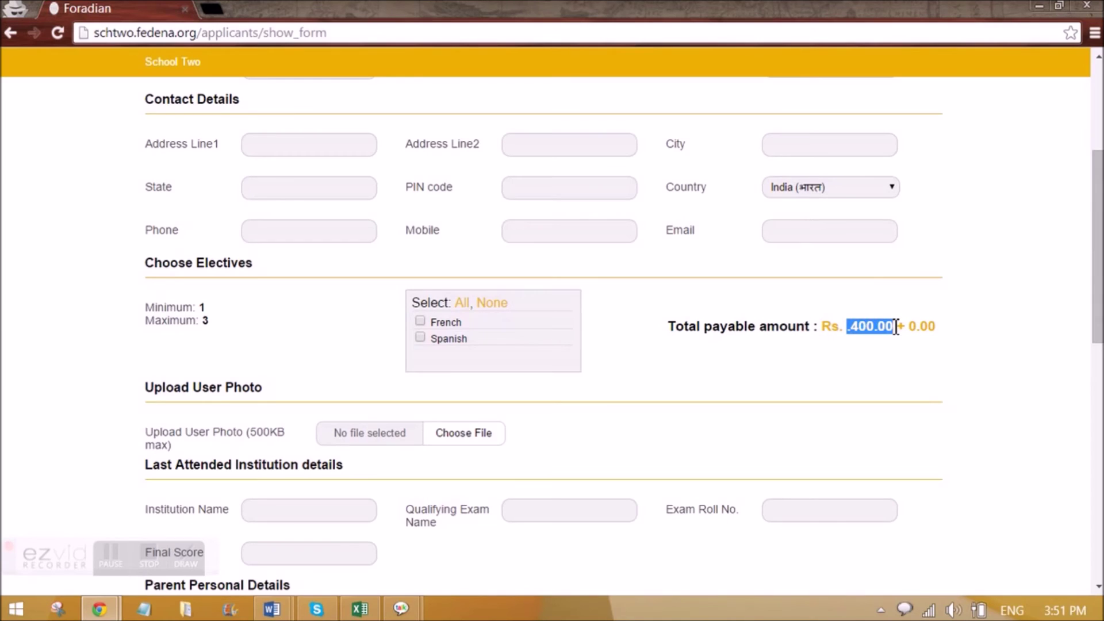
left_click(880, 328)
left_click(422, 323)
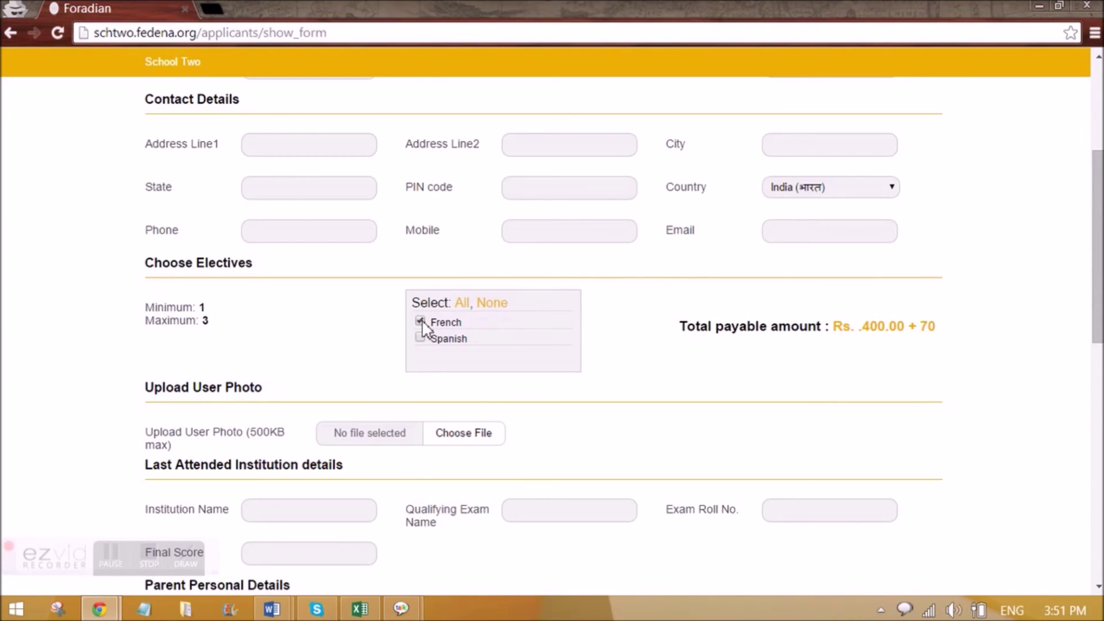
left_click(420, 338)
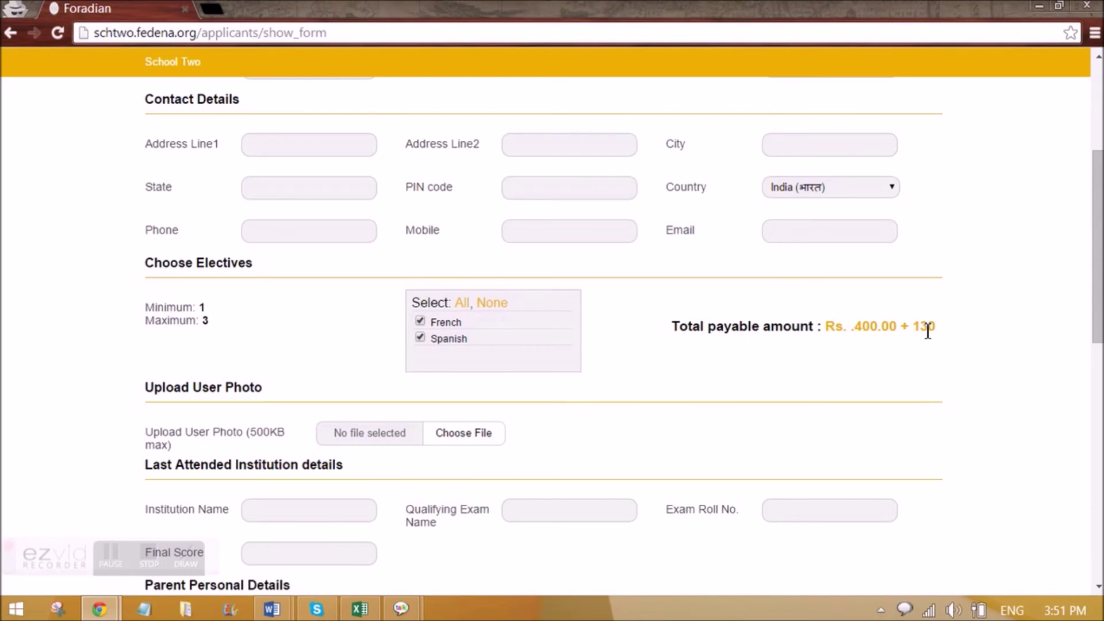
left_click(422, 339)
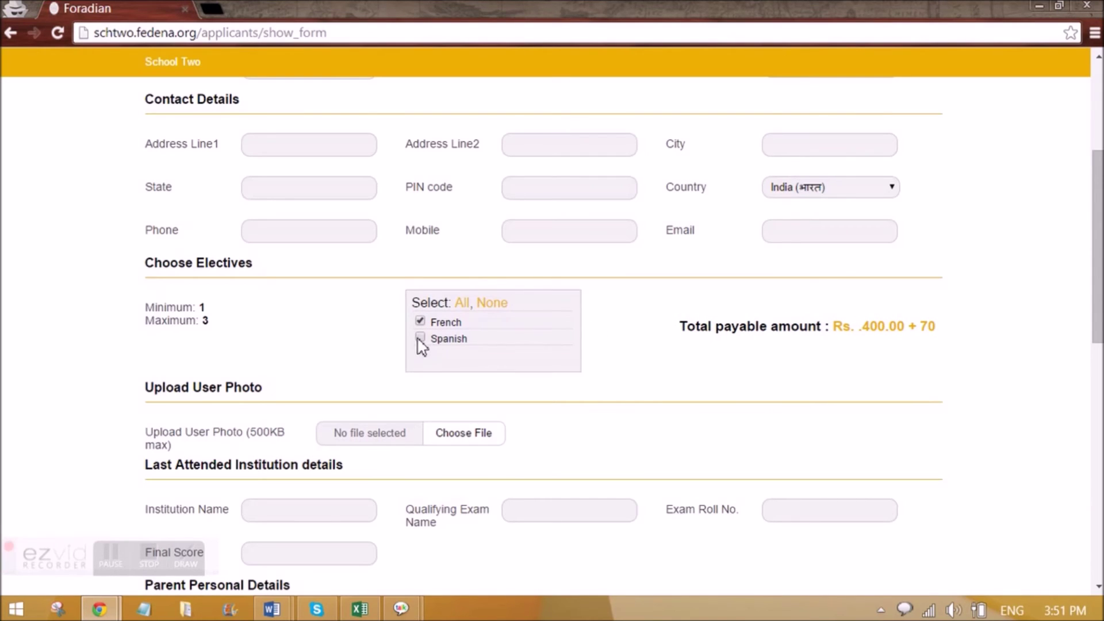
left_click(420, 339)
scroll(867, 322, "down", 10)
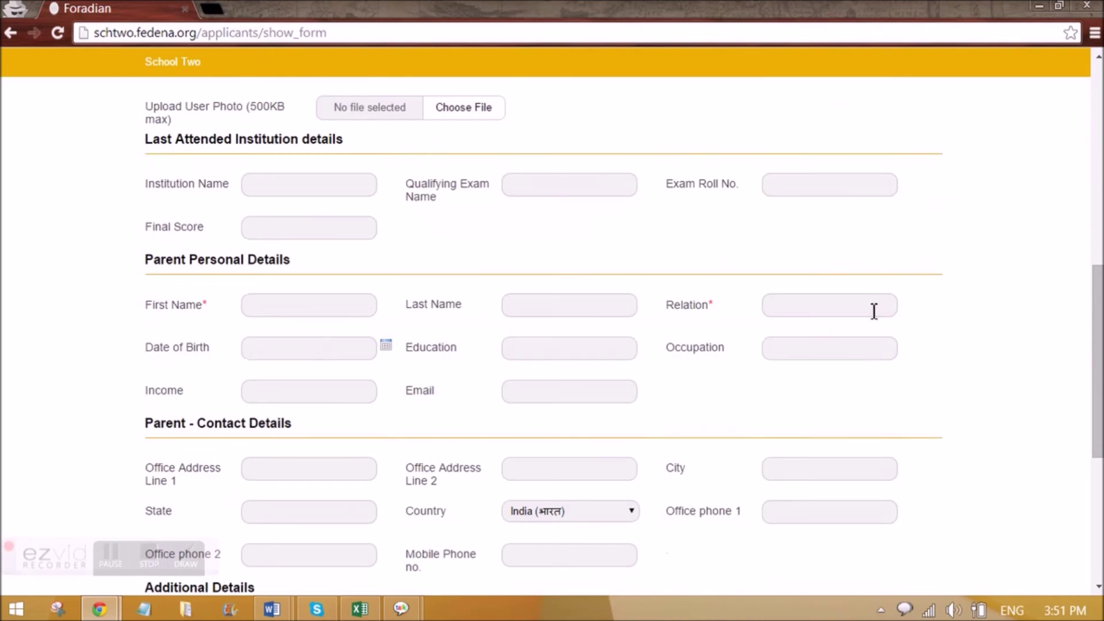
scroll(880, 322, "up", 8)
scroll(884, 325, "up", 6)
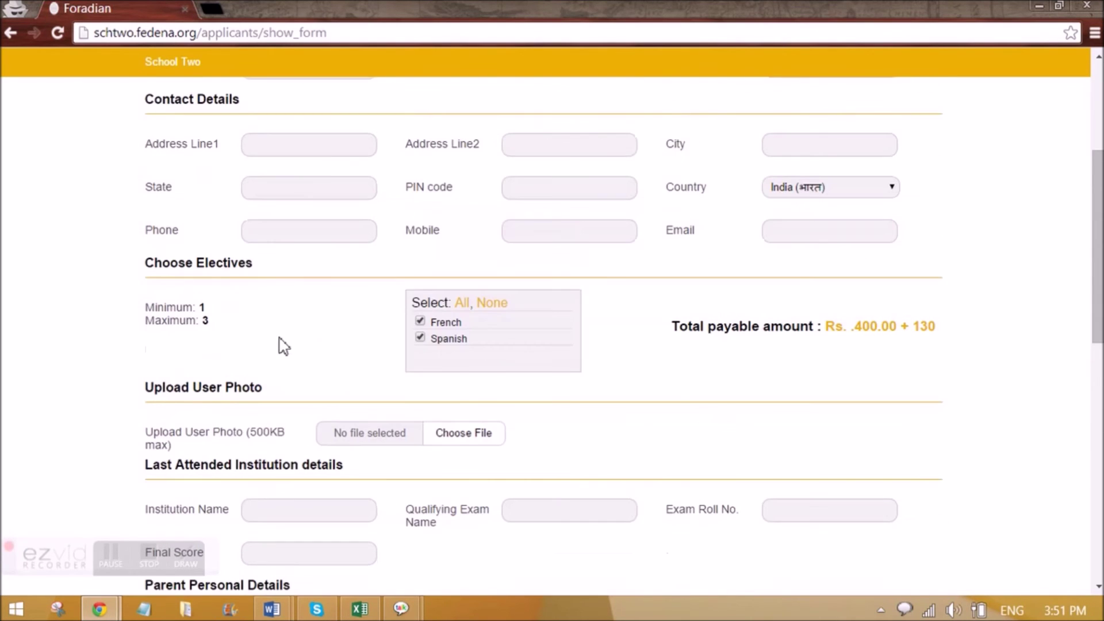
scroll(384, 478, "down", 5)
scroll(305, 402, "down", 3)
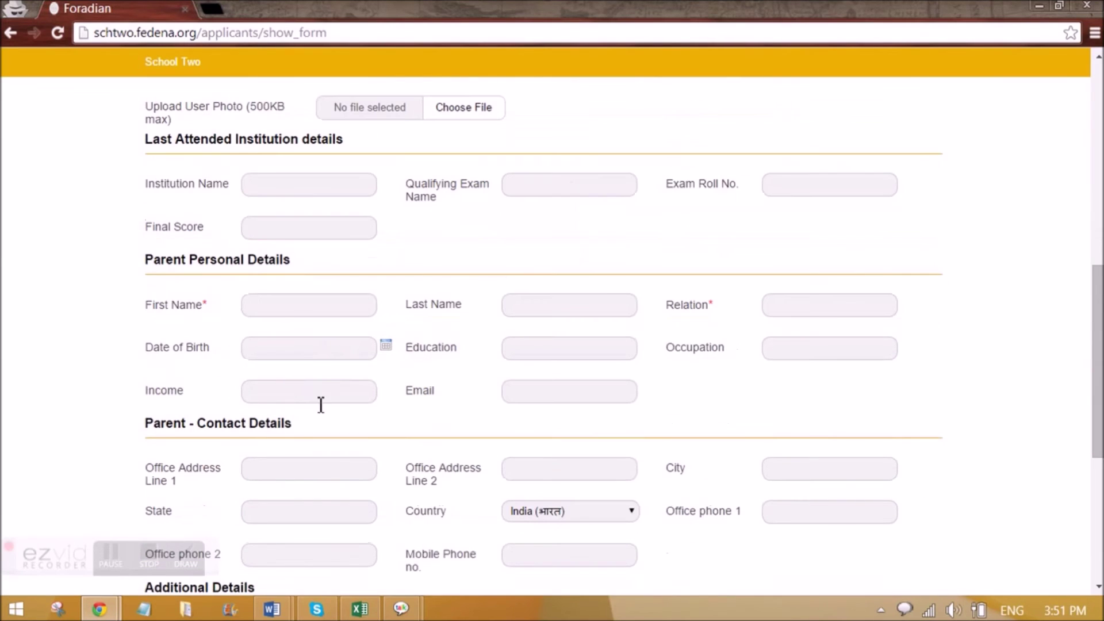
Step: Enter the parent's first name with relation 'Father' and save the application
left_click(283, 310)
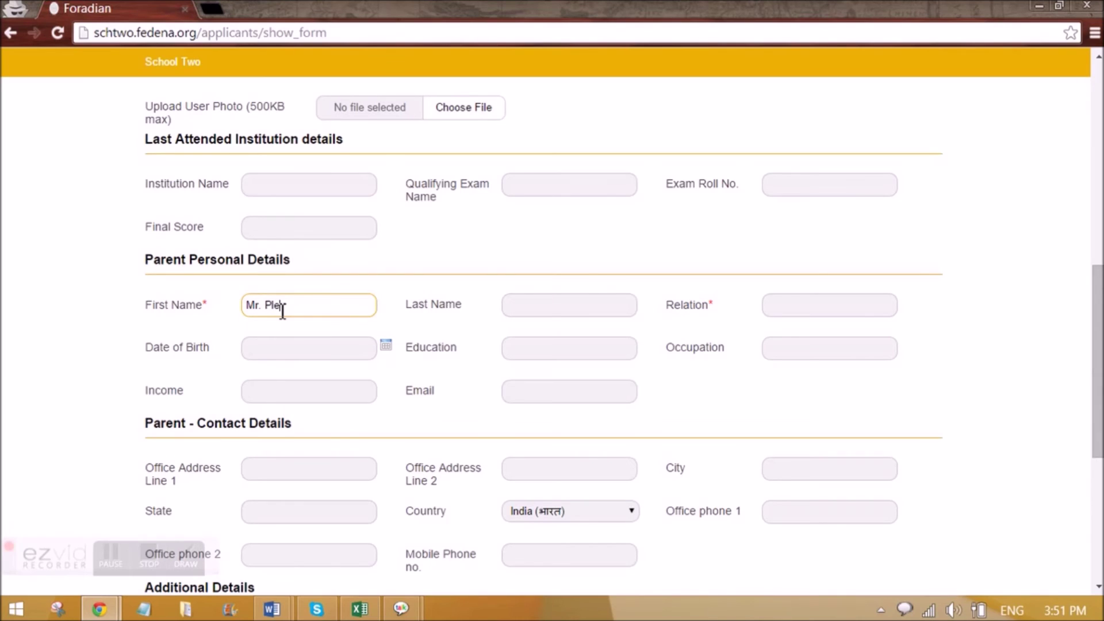
left_click(798, 306)
type("F")
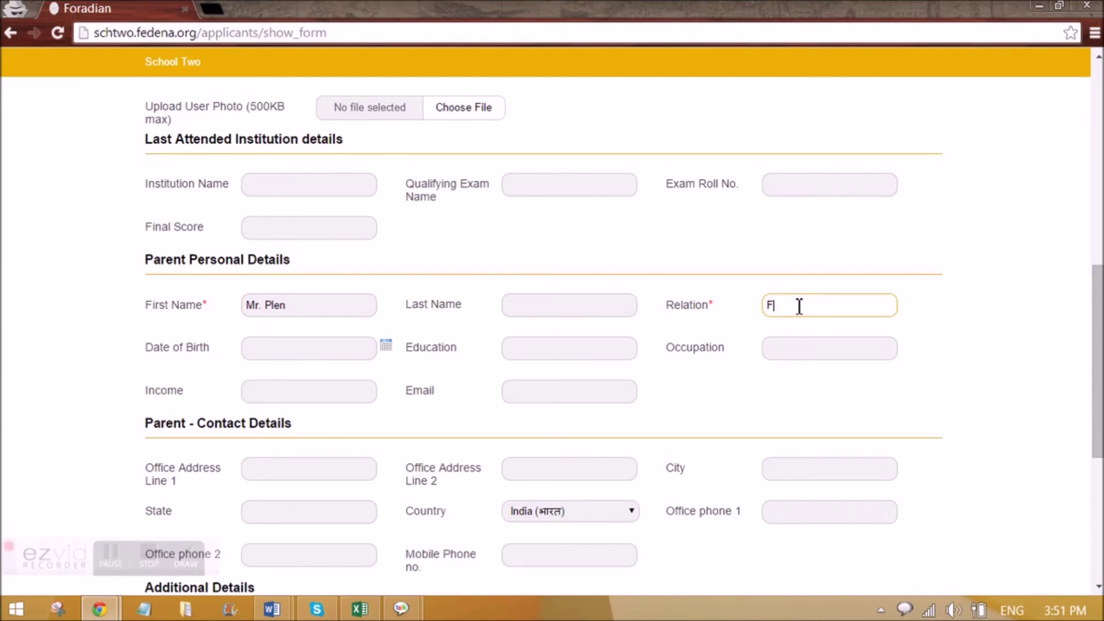
type("ather")
scroll(547, 382, "down", 5)
scroll(454, 379, "up", 1)
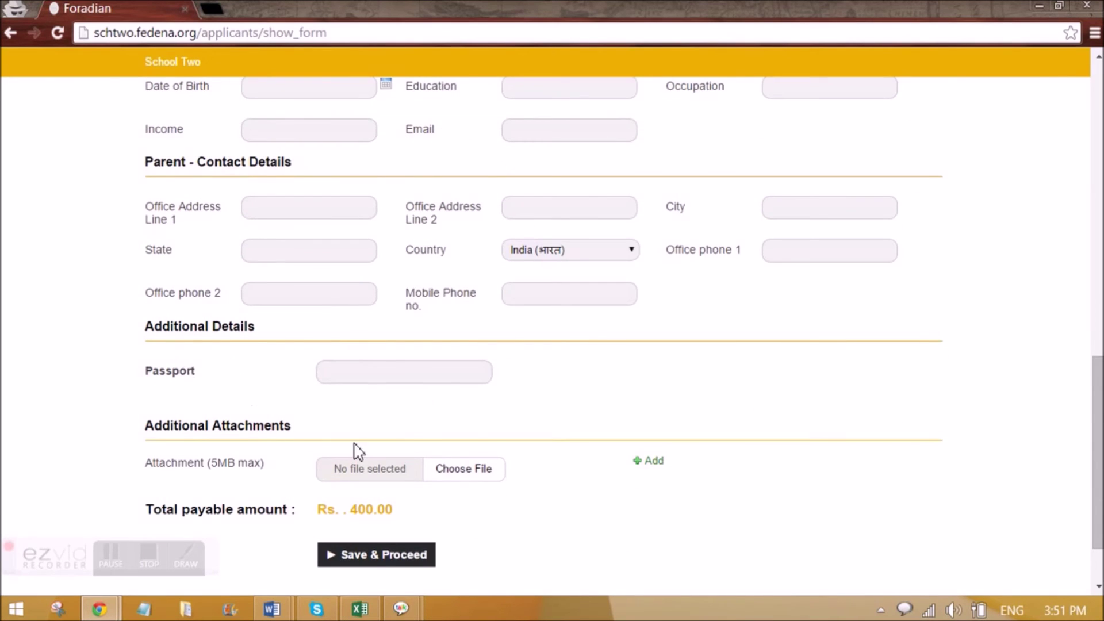
scroll(357, 451, "down", 2)
left_click(365, 473)
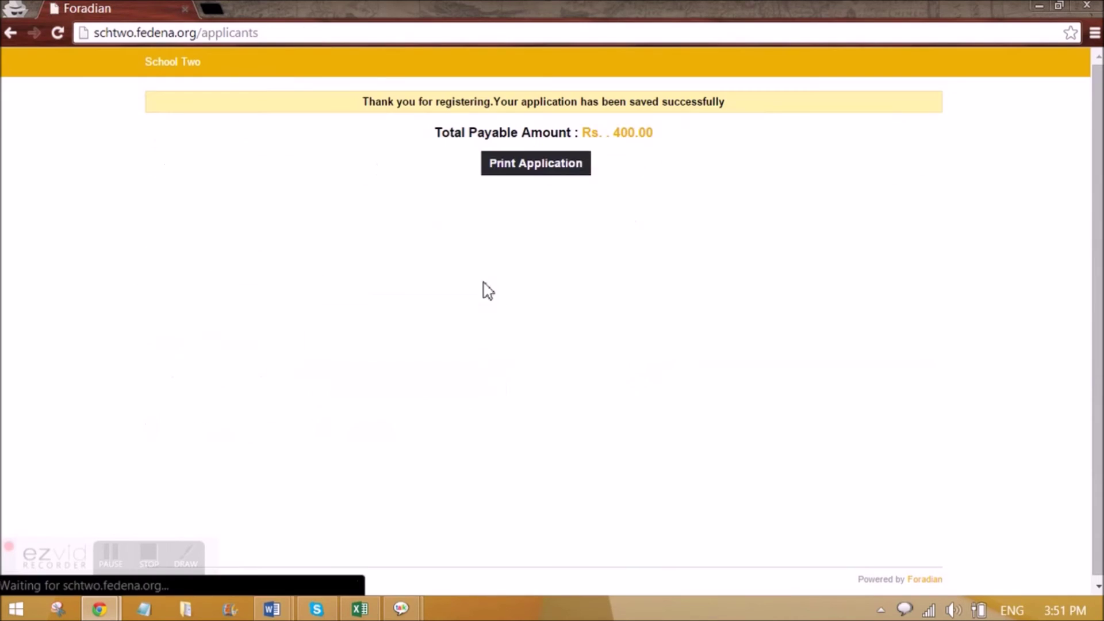
Step: Review the confirmation and payable amount, open the printable application, then return to the confirmation tab
left_click_drag(361, 103, 736, 96)
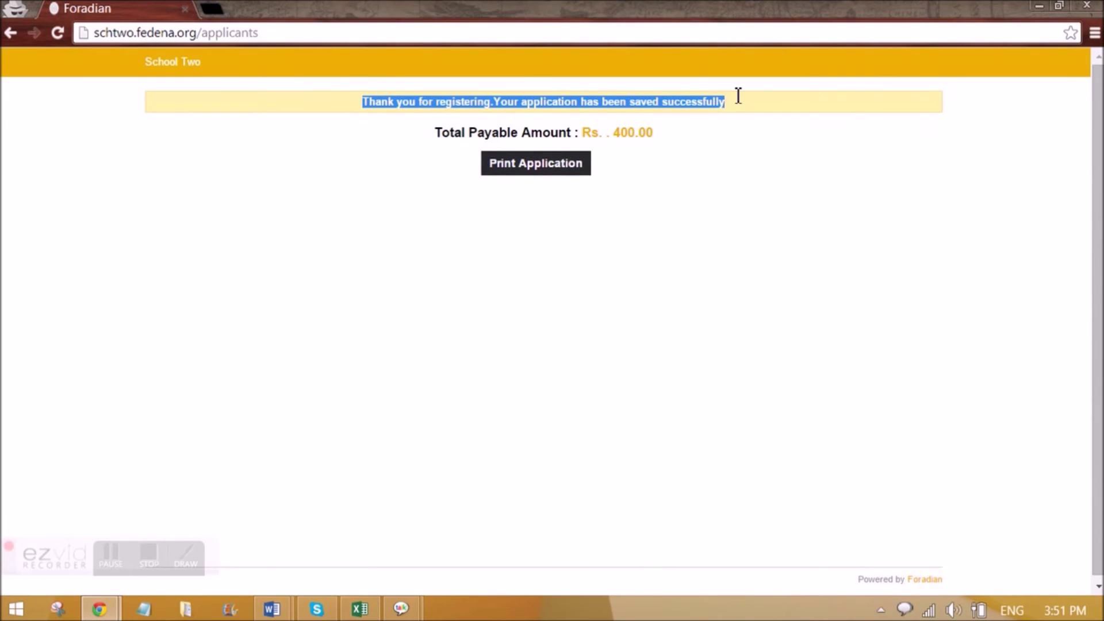
left_click_drag(579, 133, 664, 140)
left_click(665, 147)
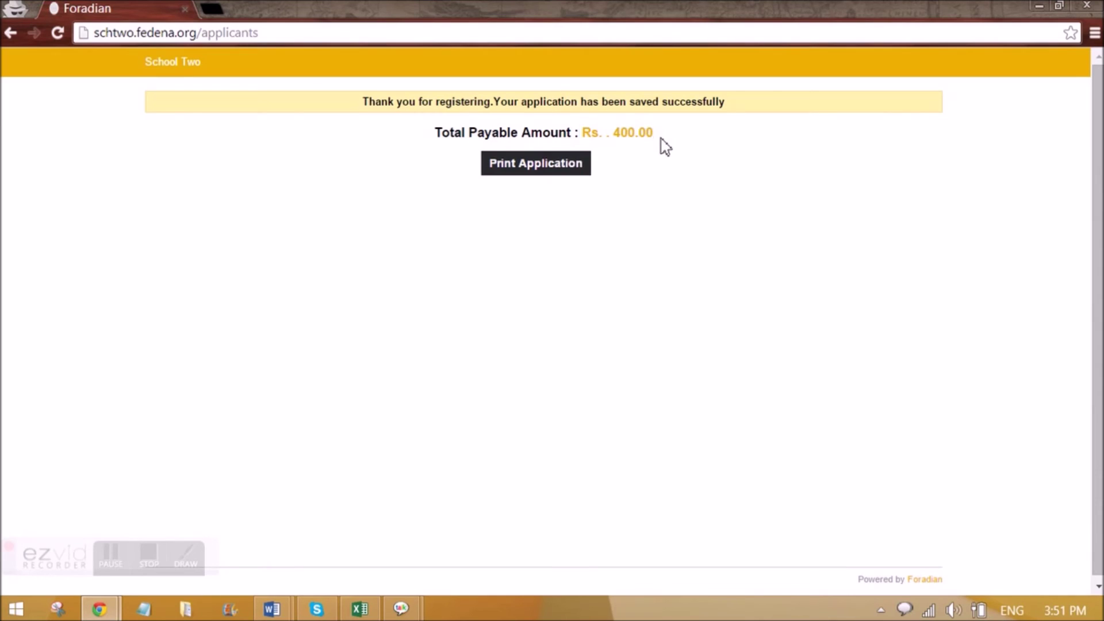
left_click(553, 168)
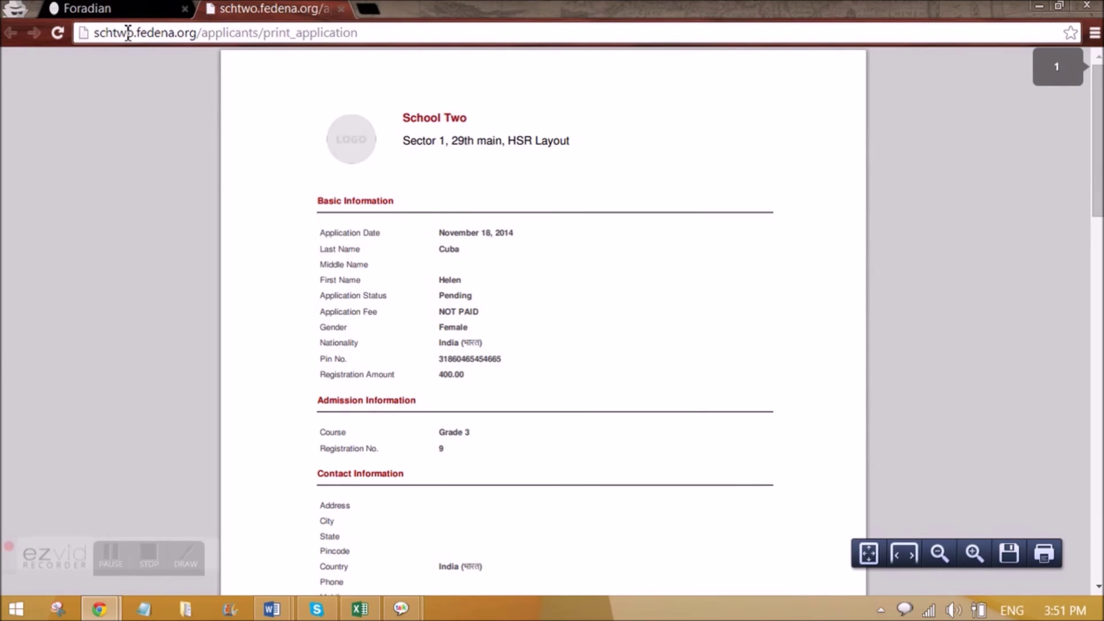
left_click(109, 9)
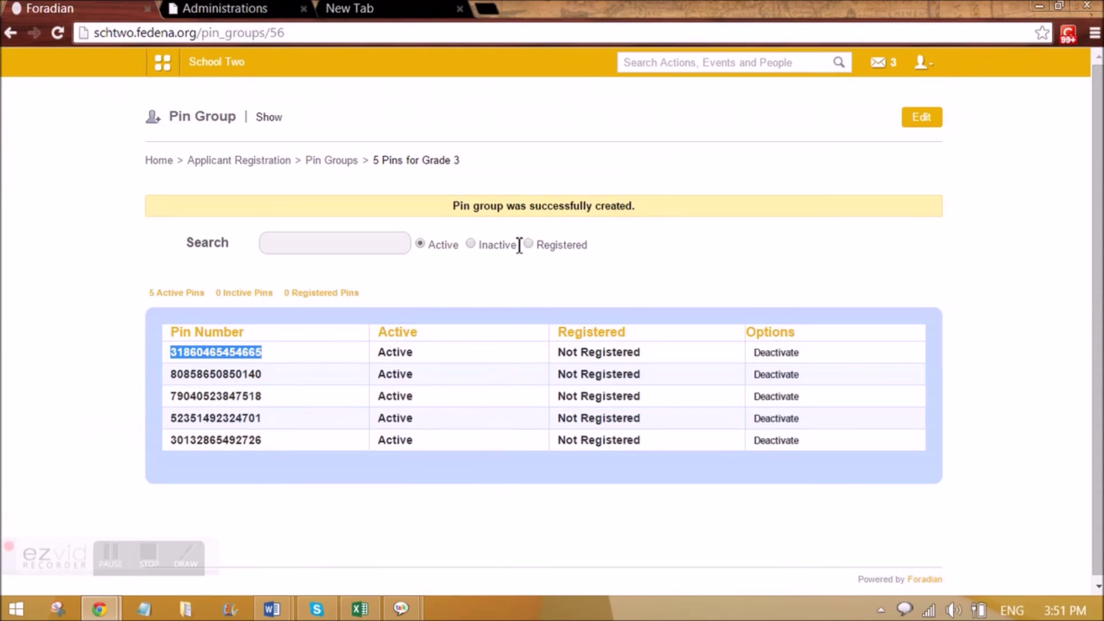
Step: Open the Grade 3 applicants list and filter it to Eligible applicants
left_click(268, 162)
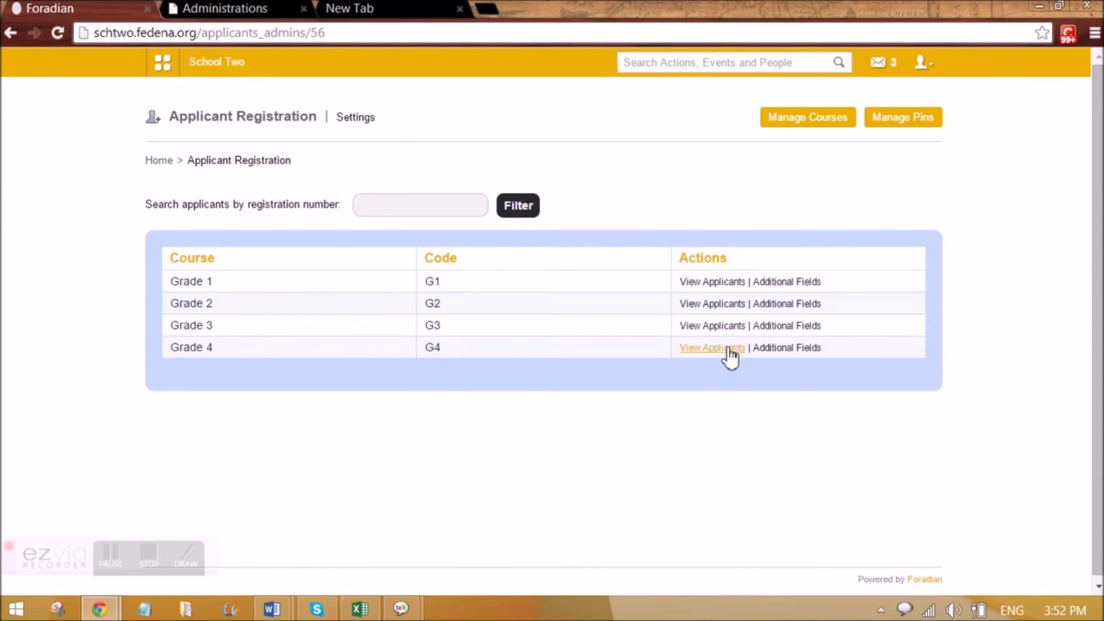
left_click(710, 326)
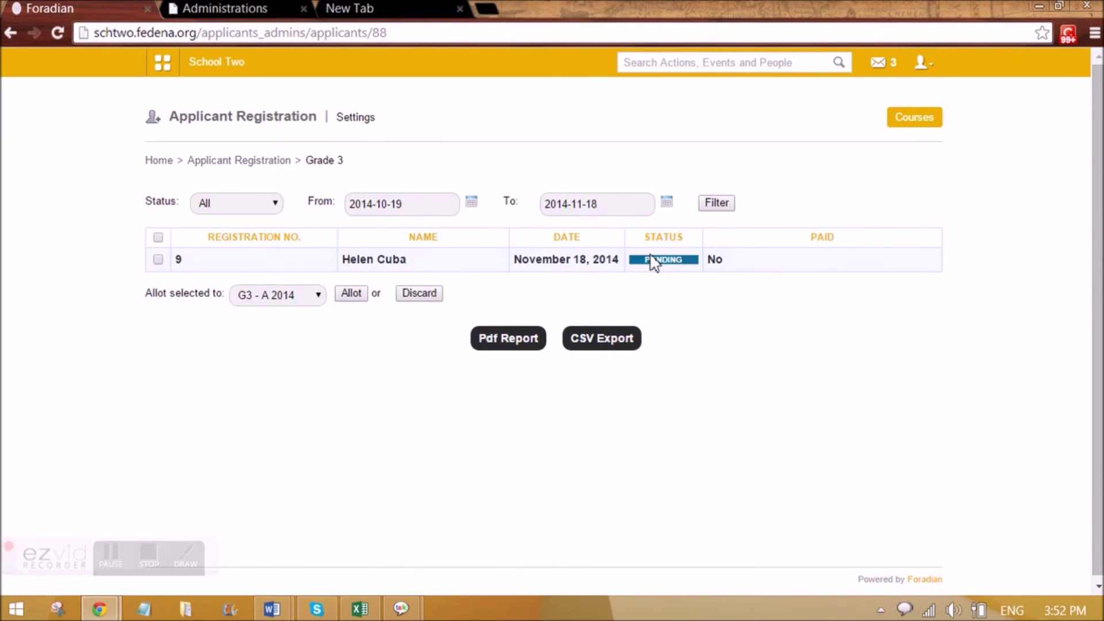
left_click(276, 207)
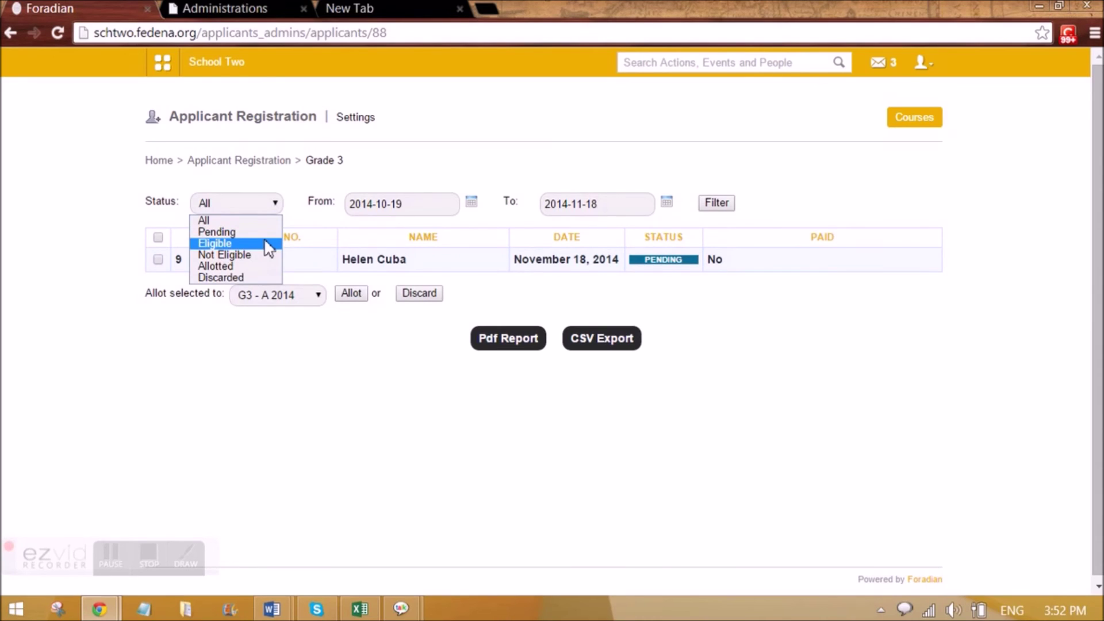
left_click(268, 243)
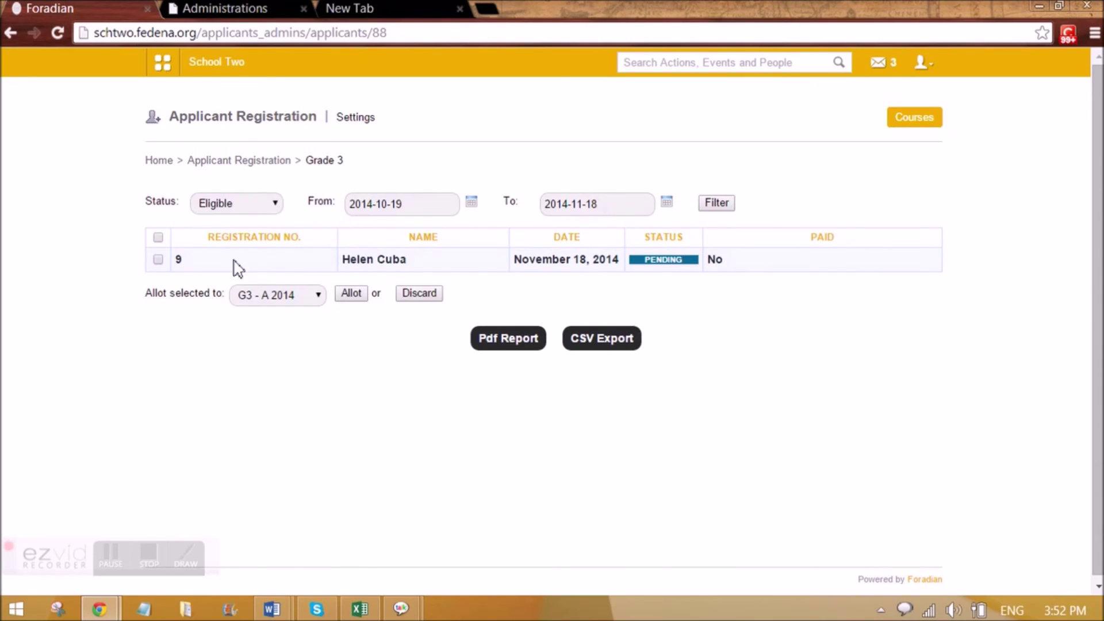
left_click(714, 205)
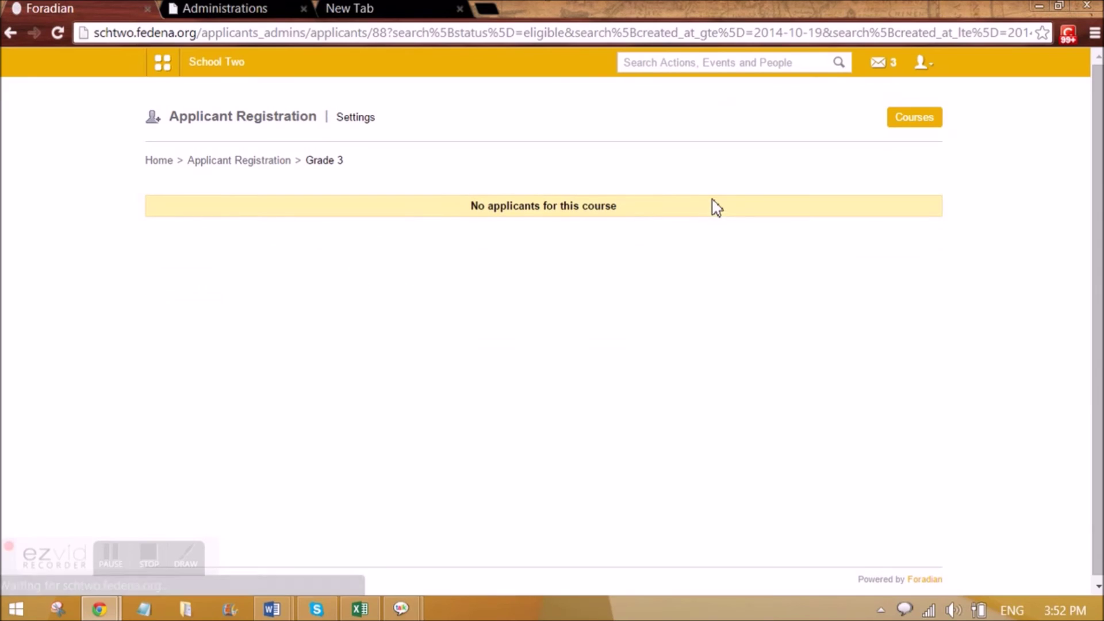
Step: Reopen the unfiltered Grade 3 applicants list and select the registration no. 9 applicant
left_click(270, 166)
left_click(712, 348)
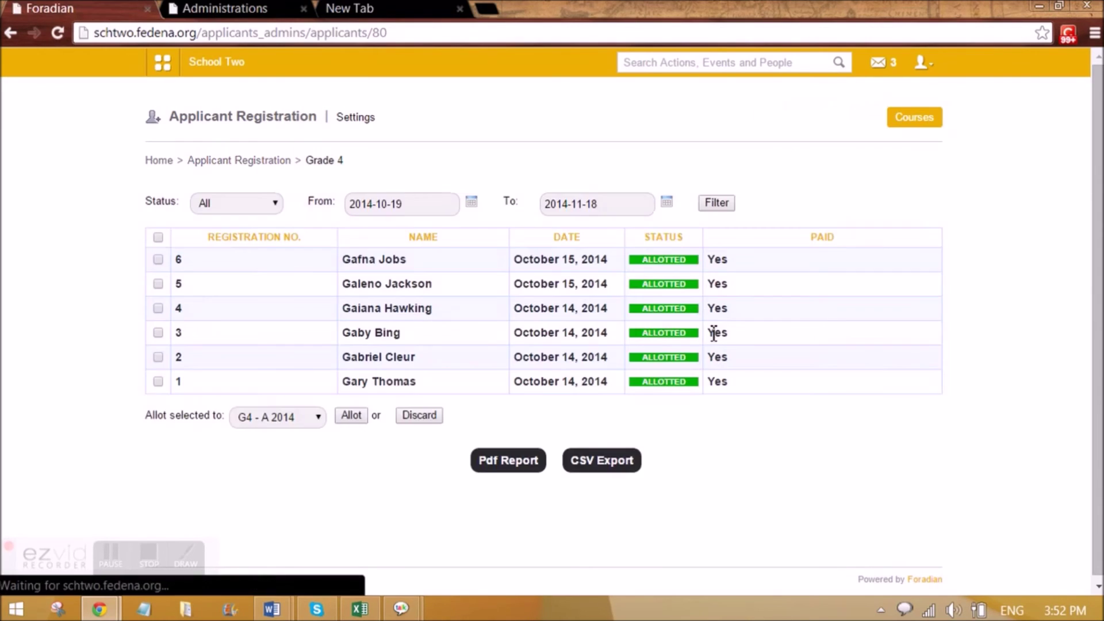
key("alt+Left")
left_click(698, 328)
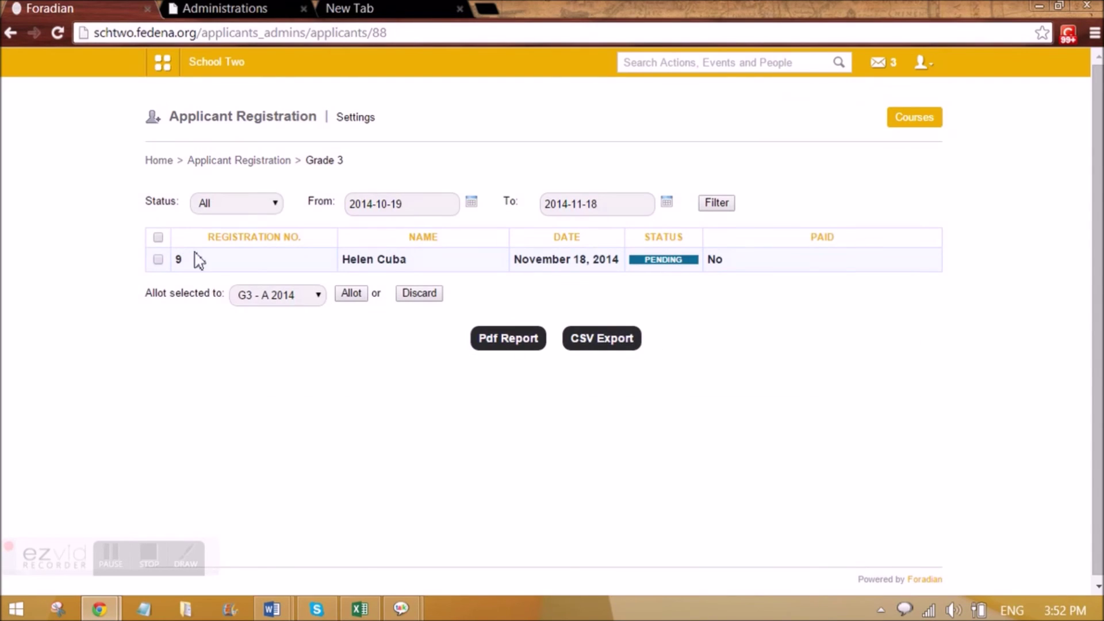
left_click(158, 259)
Step: Open the applicant's full details and mark them as academically cleared
left_click(371, 262)
scroll(426, 339, "down", 8)
scroll(426, 340, "down", 4)
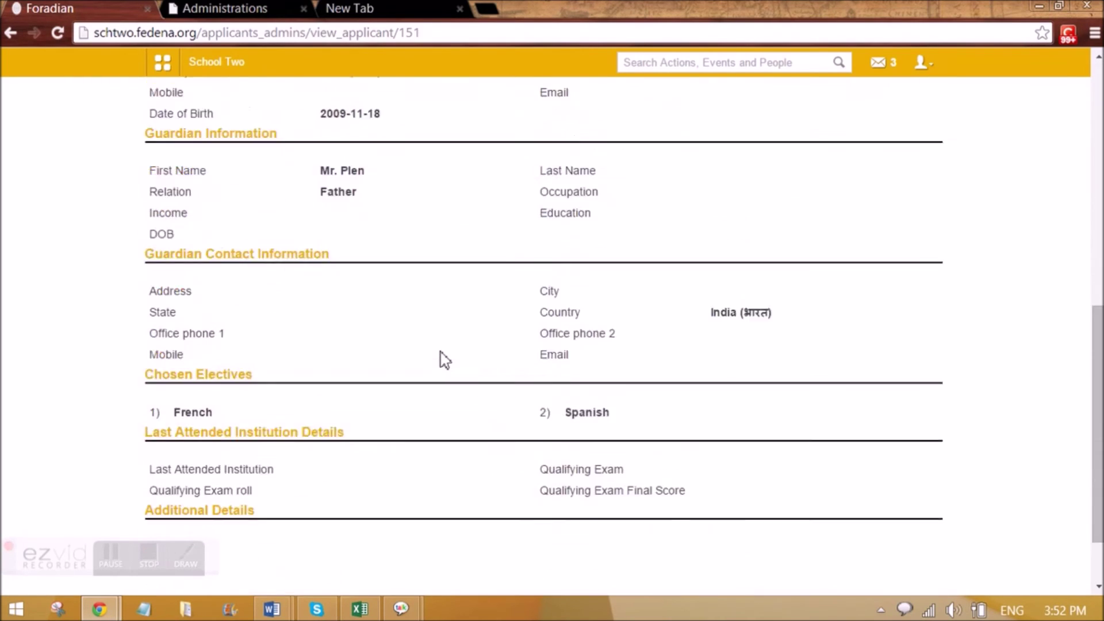
scroll(441, 360, "up", 11)
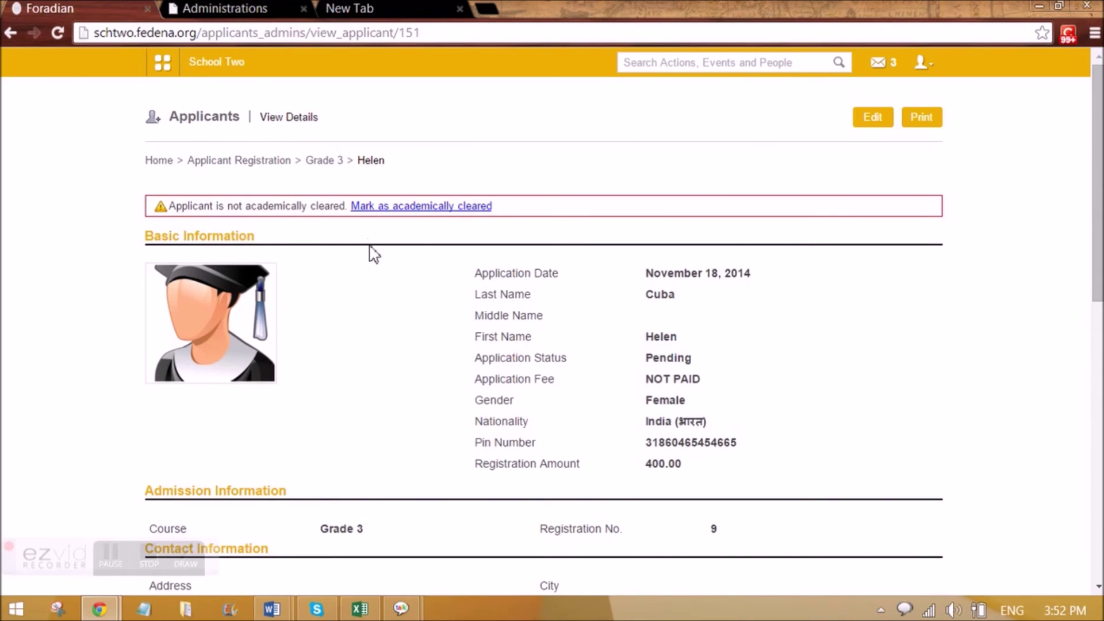
scroll(485, 364, "down", 5)
scroll(485, 364, "up", 5)
scroll(516, 379, "down", 5)
scroll(515, 363, "up", 5)
left_click(448, 208)
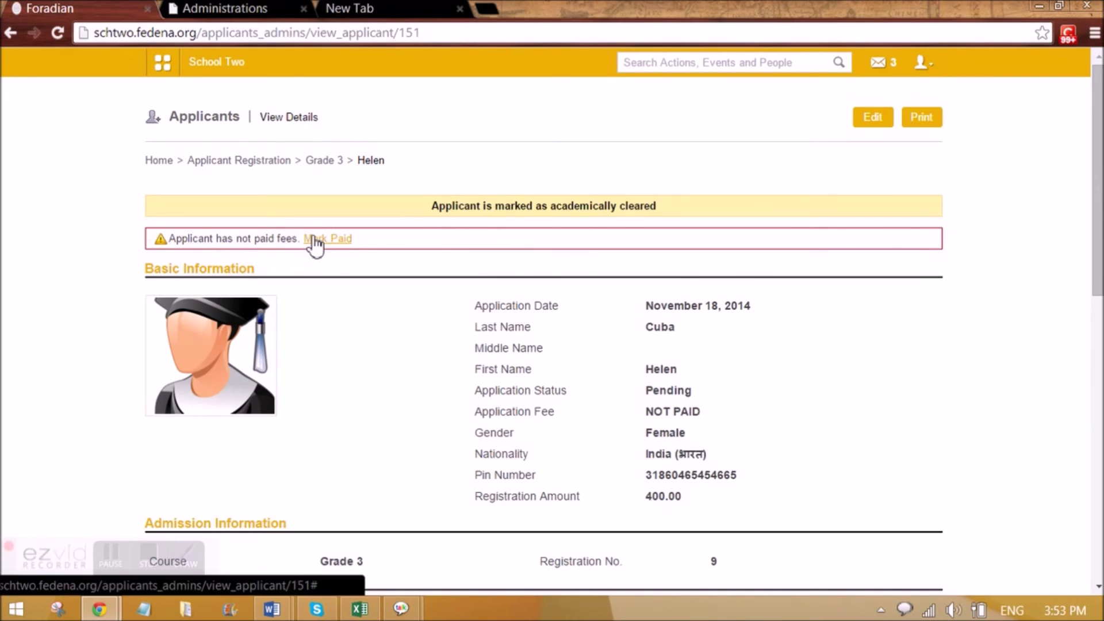
Step: Mark the applicant's registration fee as paid
scroll(495, 411, "down", 10)
scroll(498, 414, "up", 8)
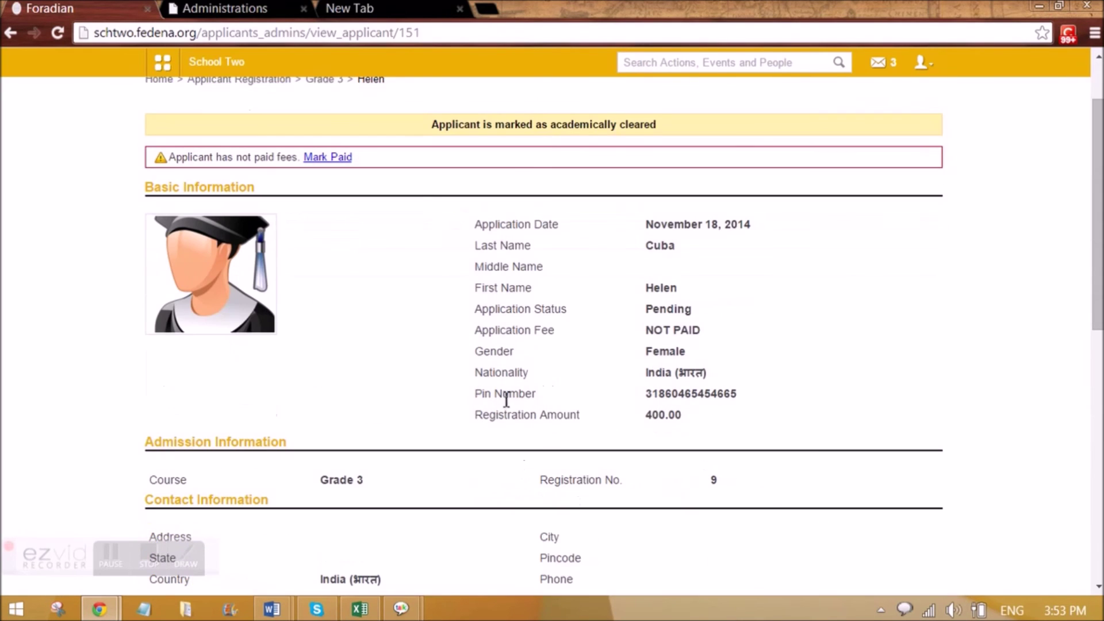
scroll(512, 396, "up", 2)
scroll(517, 397, "down", 8)
scroll(515, 394, "up", 8)
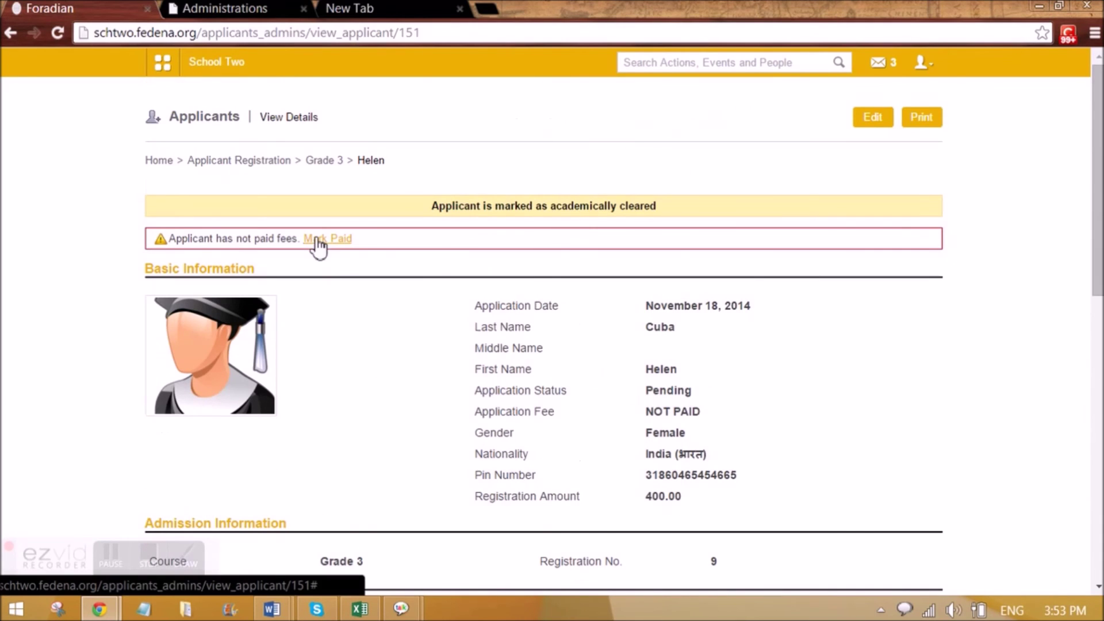
left_click(317, 239)
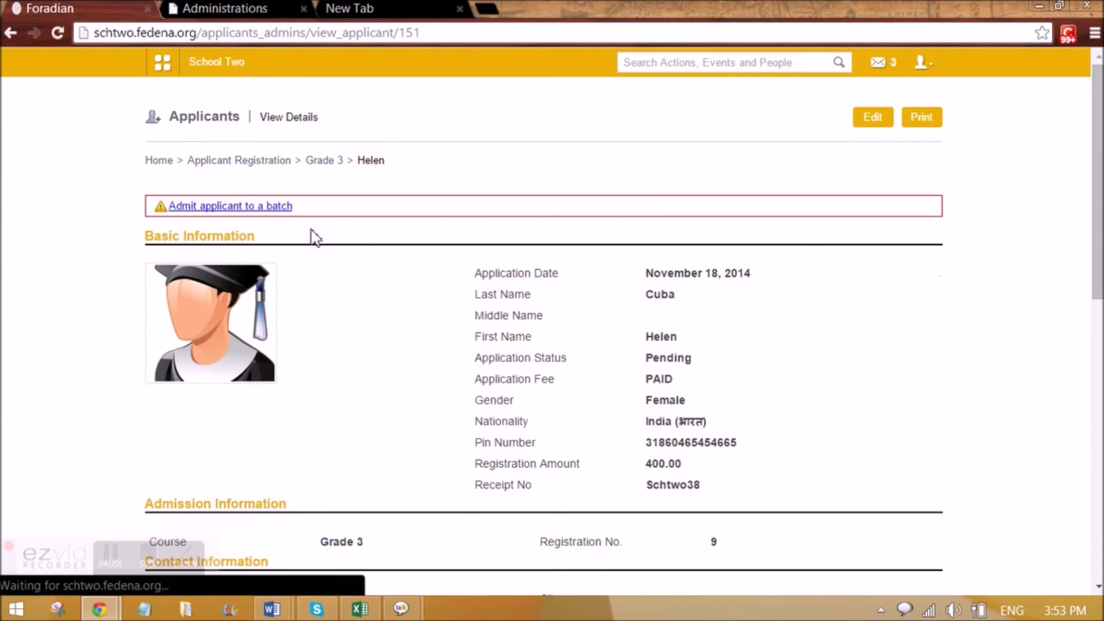
Step: Admit the applicant to batch G3 - A 2014 and save the allotment
left_click(223, 207)
left_click(546, 121)
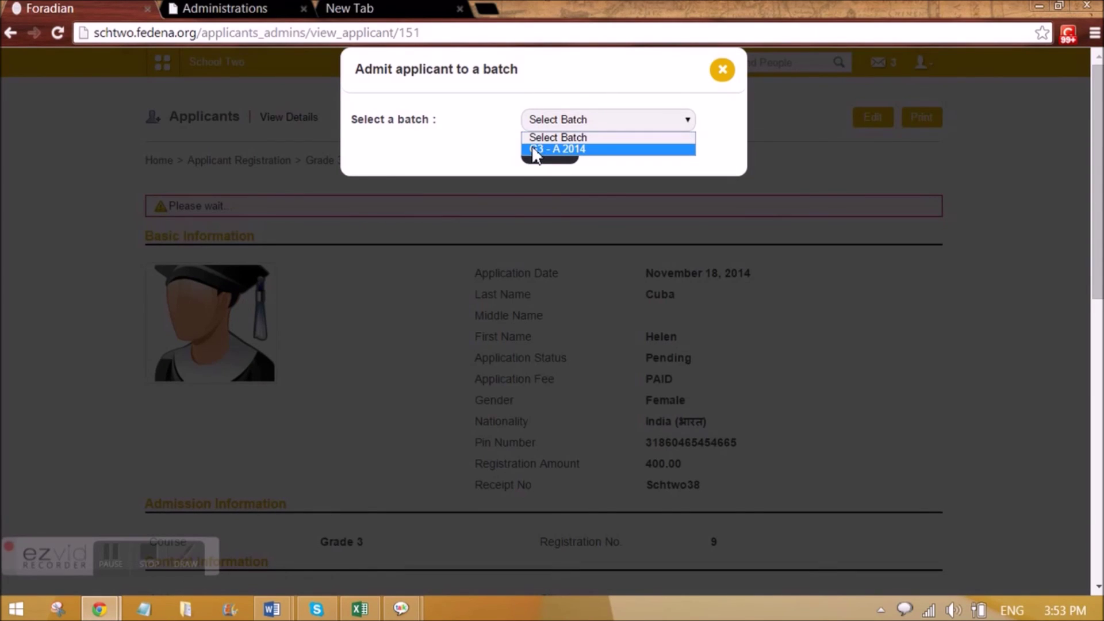
left_click(536, 151)
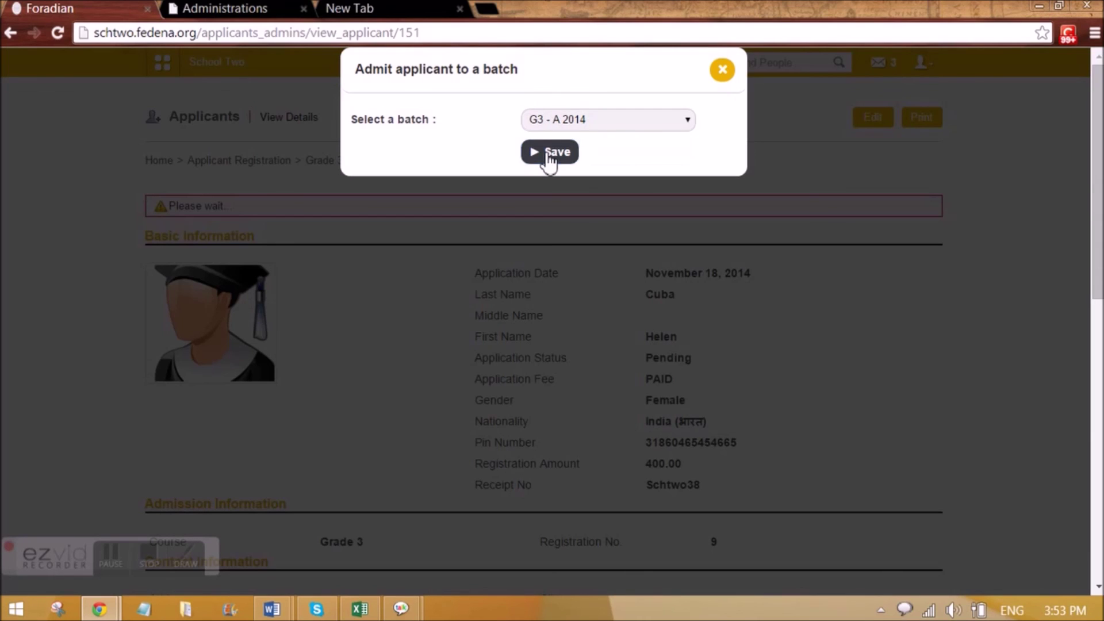
left_click(543, 161)
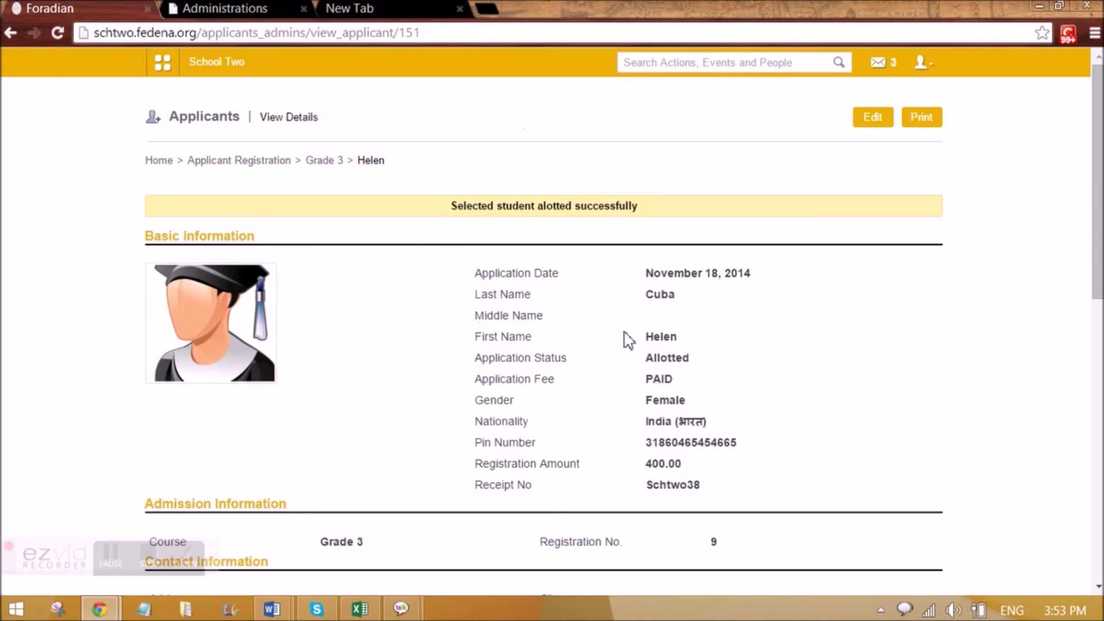
left_click(163, 62)
left_click(450, 109)
Step: Open the Batch Details report for G3 - A 2014, showing five students with fees paid
left_click(234, 197)
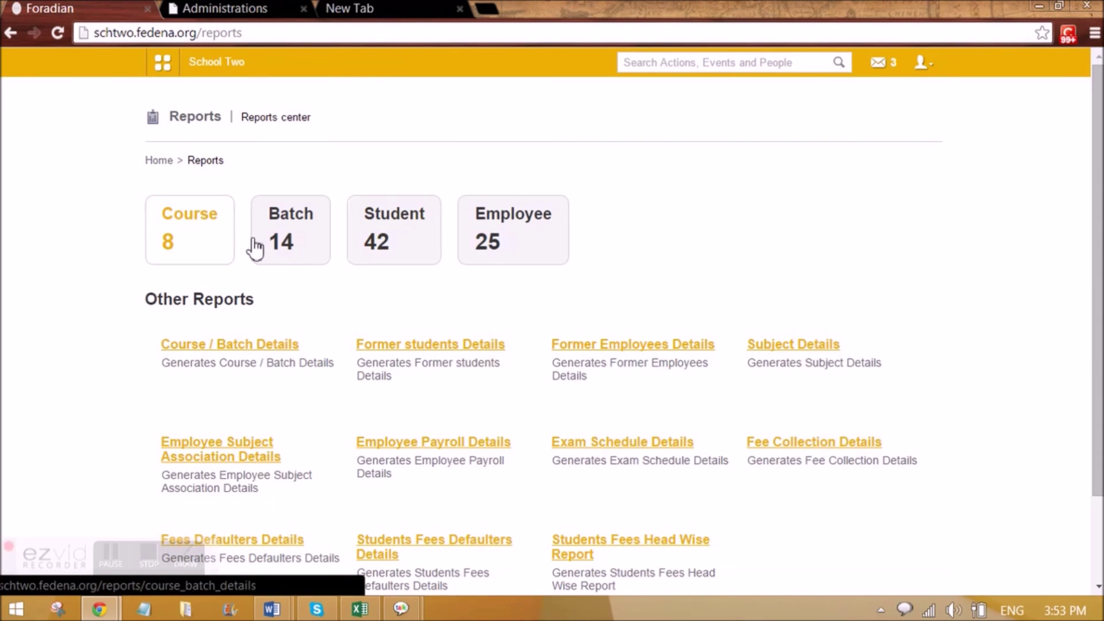
left_click(254, 242)
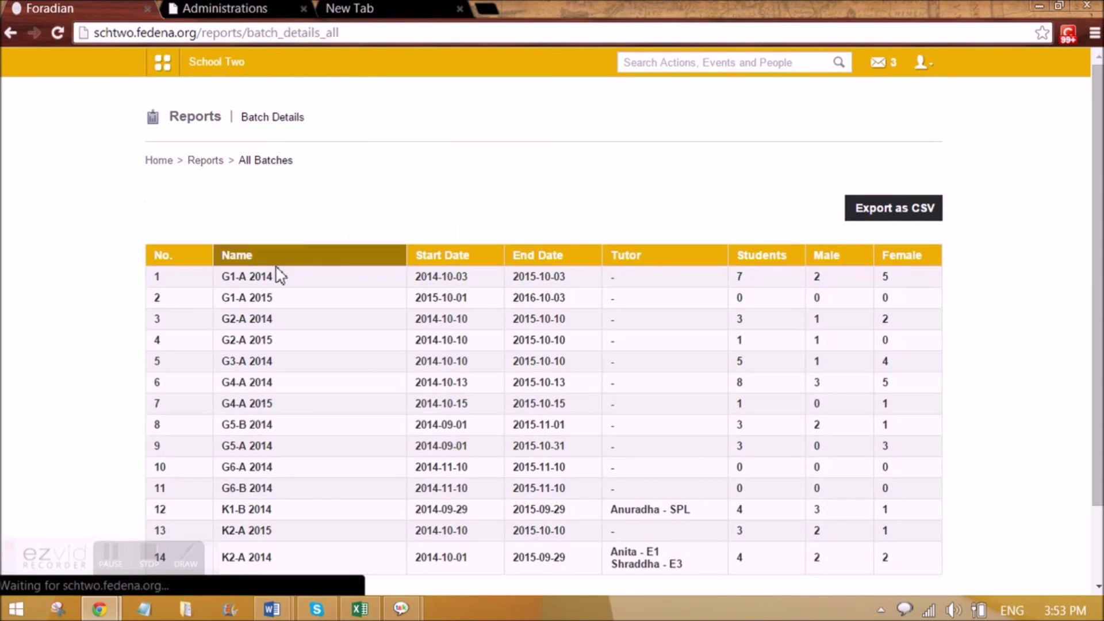
left_click(258, 364)
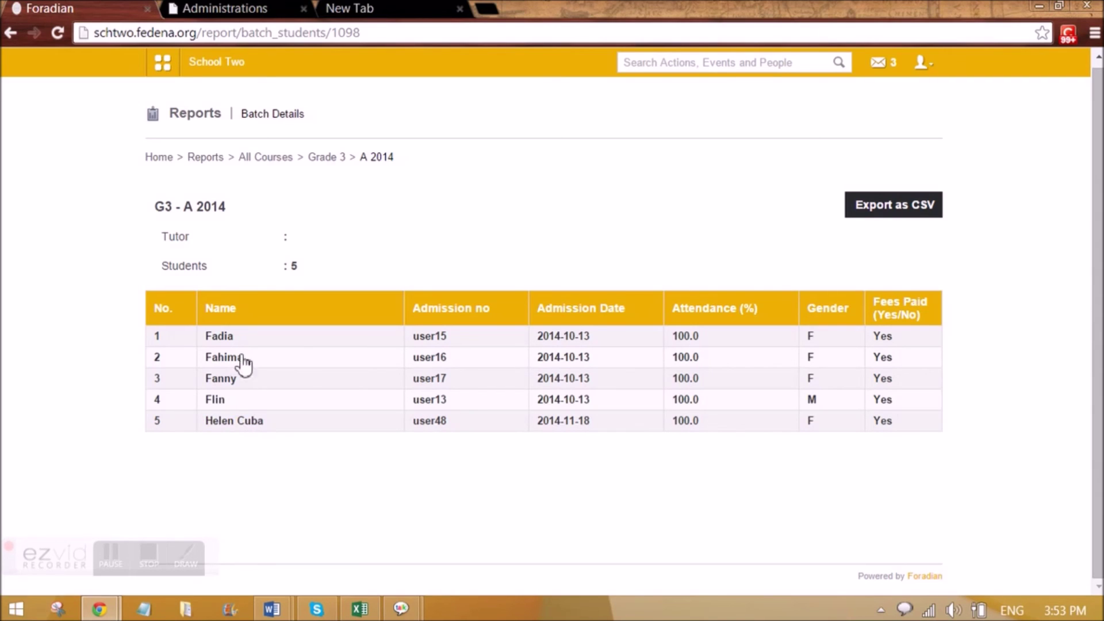
left_click(198, 64)
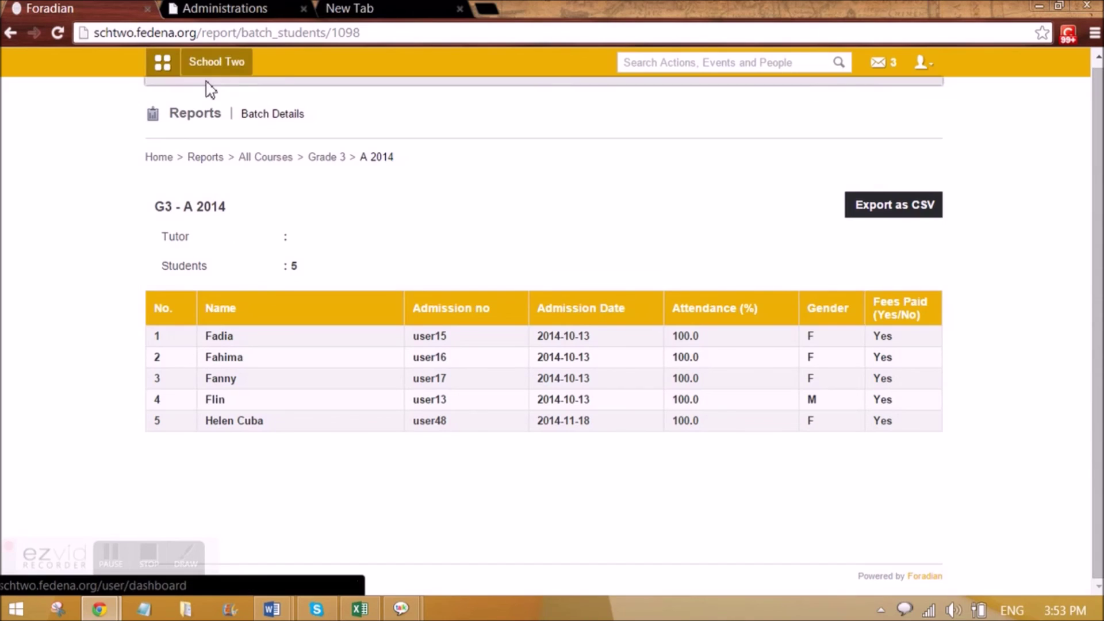
left_click(261, 112)
Step: Open Applicant Registration and look at the Grade 4 additional fields page
left_click(239, 154)
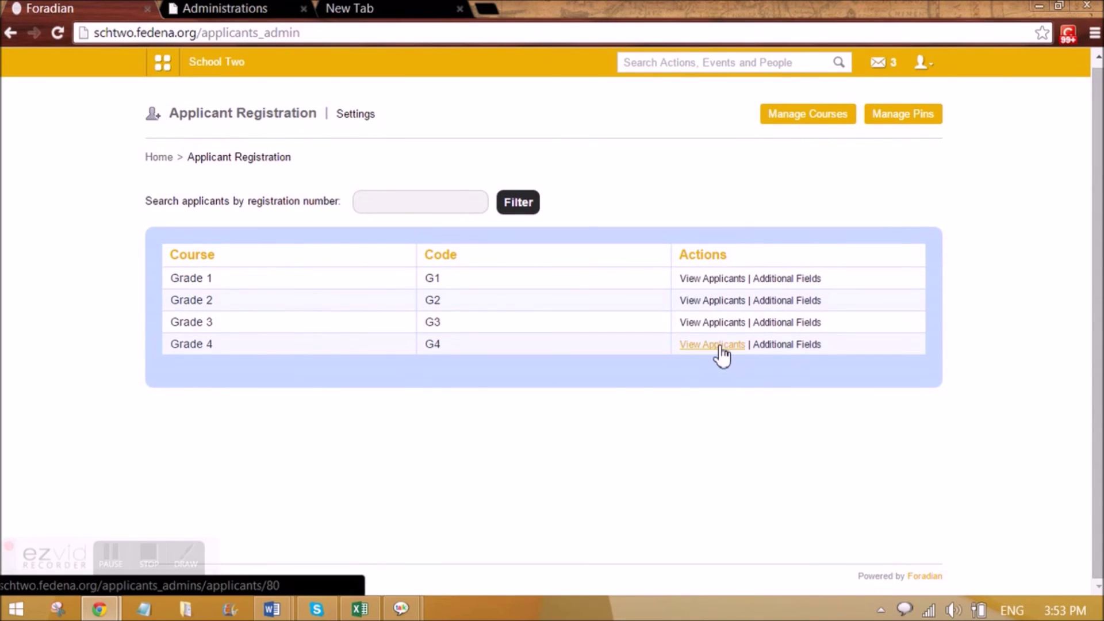
left_click(770, 345)
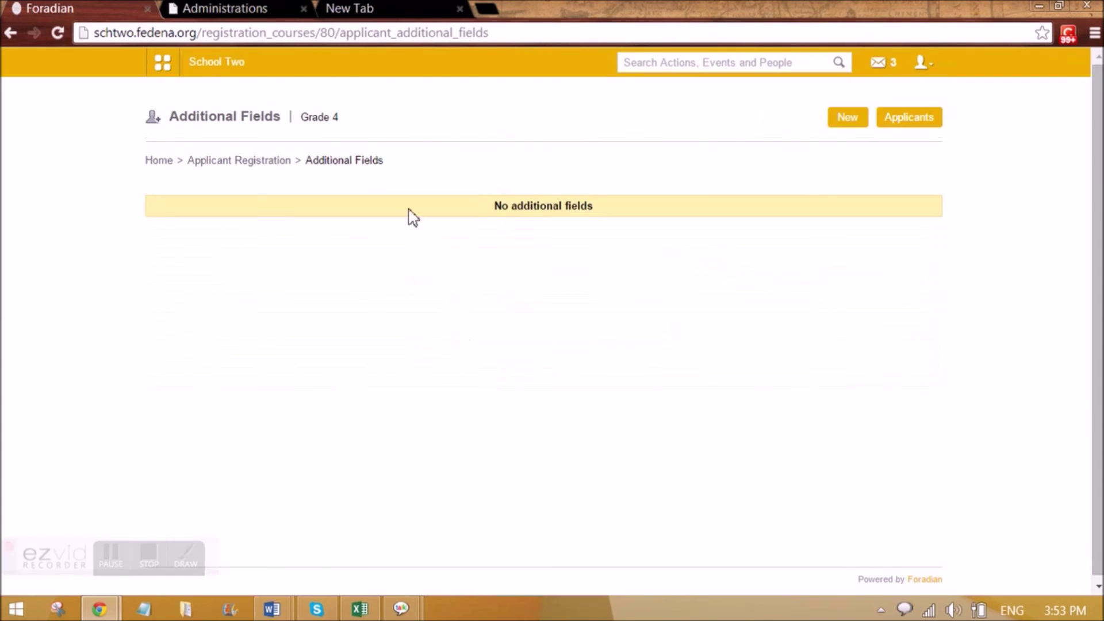
key("alt+Left")
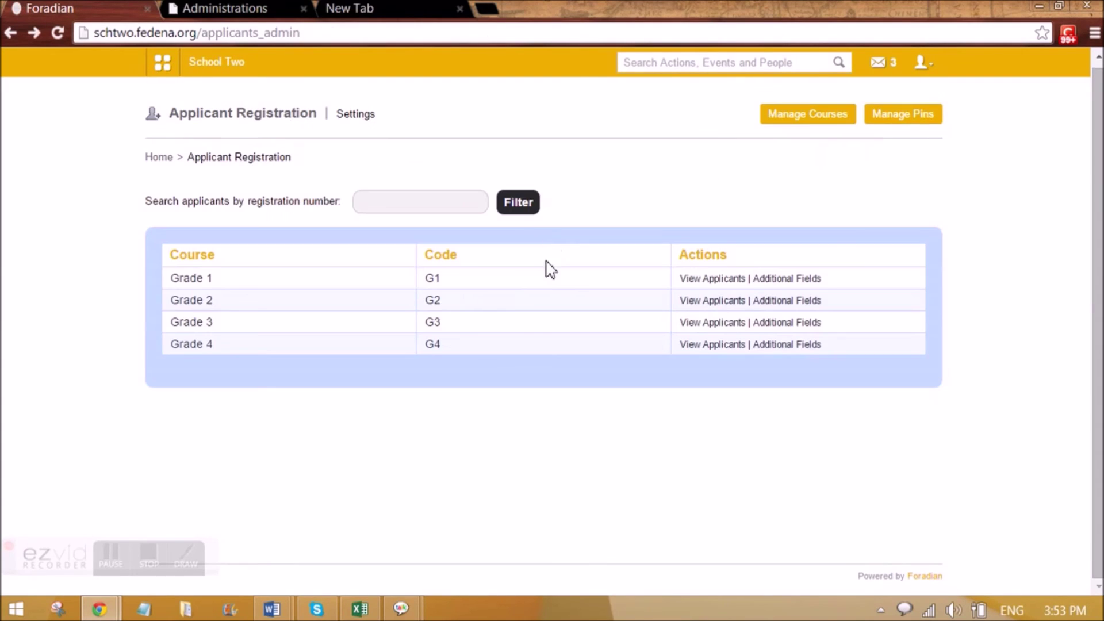
Step: Review the Grade 3 and Grade 4 applicant lists, then return to the course table
left_click(721, 324)
left_click(705, 345)
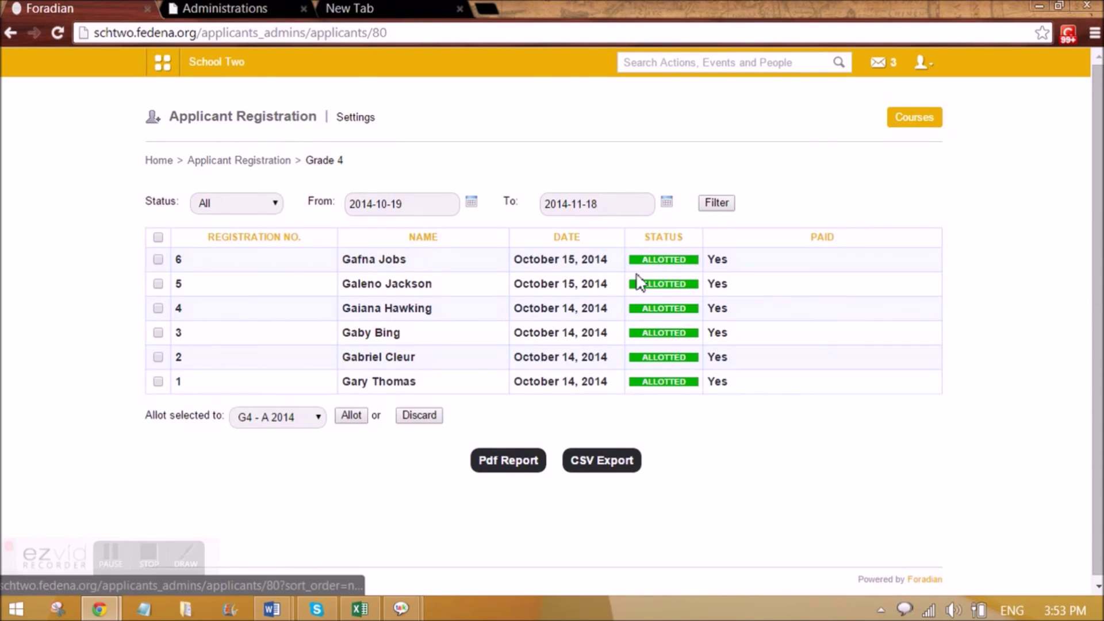
double_click(715, 267)
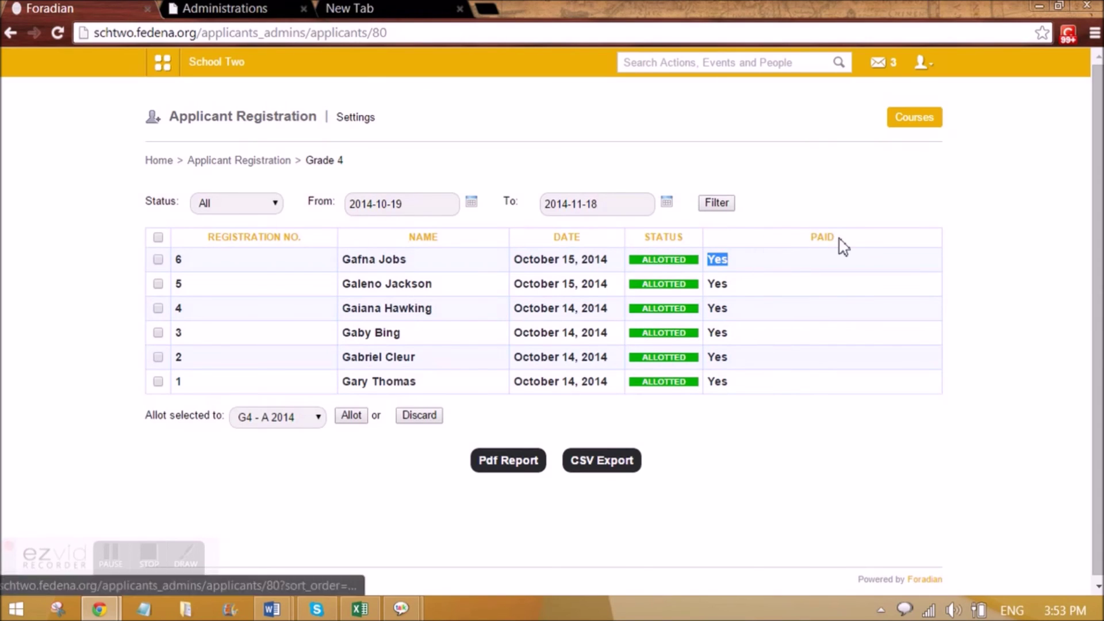
left_click(909, 126)
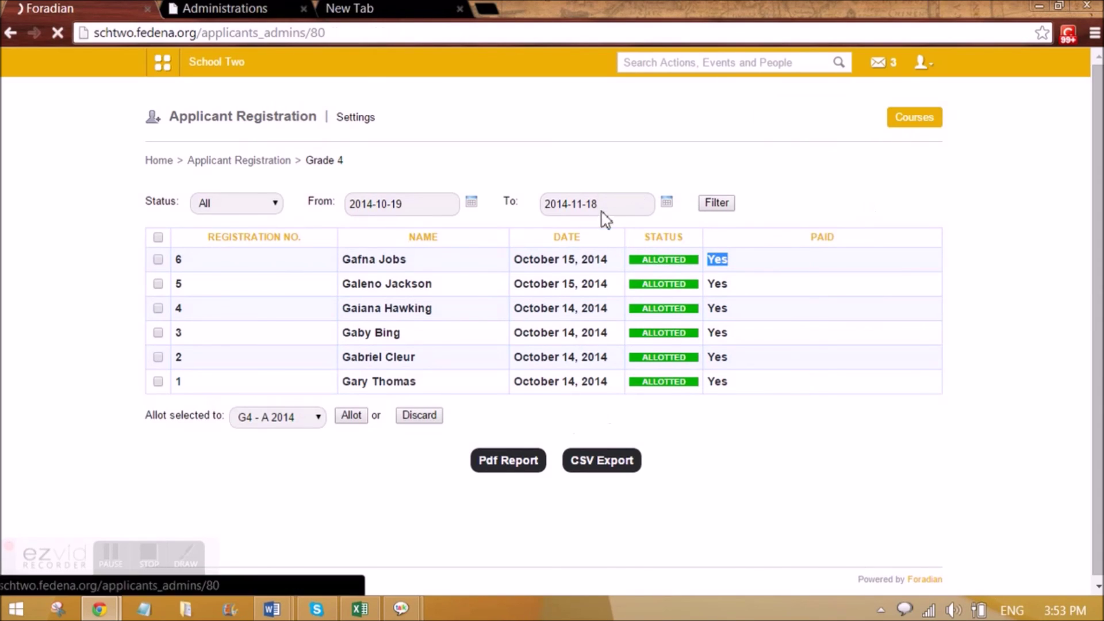